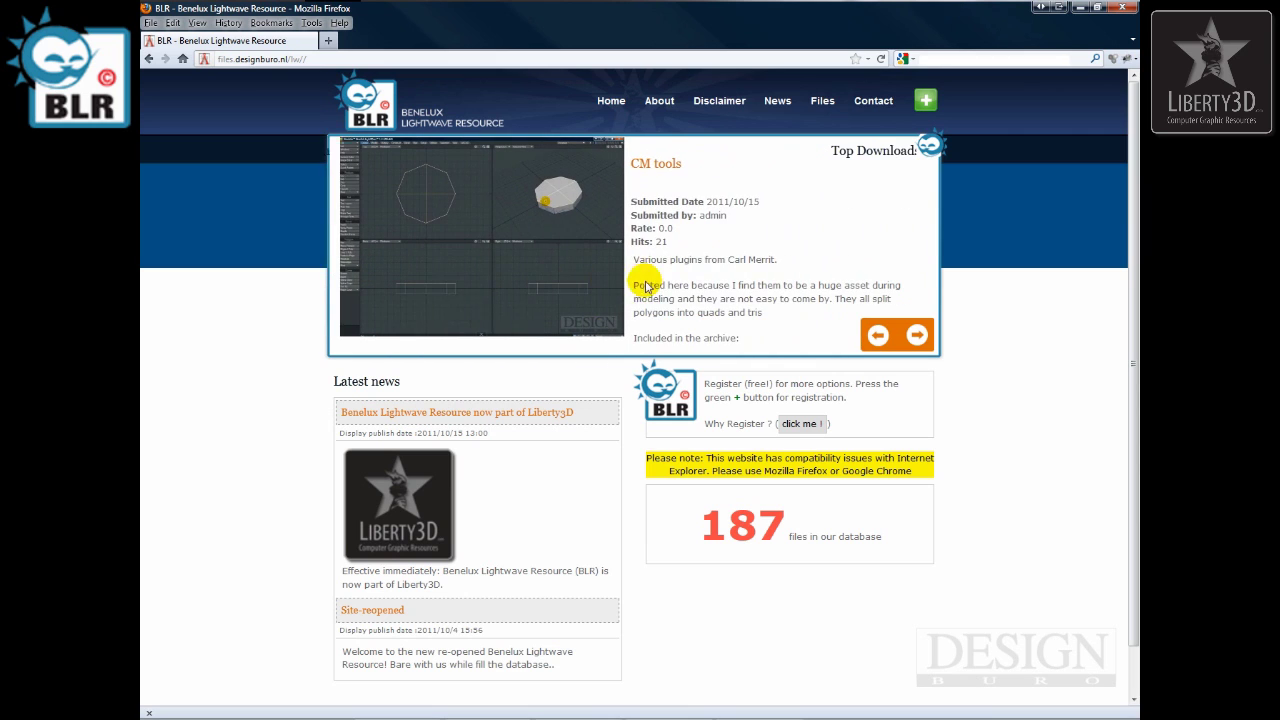
# Step: Open the Plugins category in the site's file library and look through its latest uploads
pyautogui.click(820, 103)
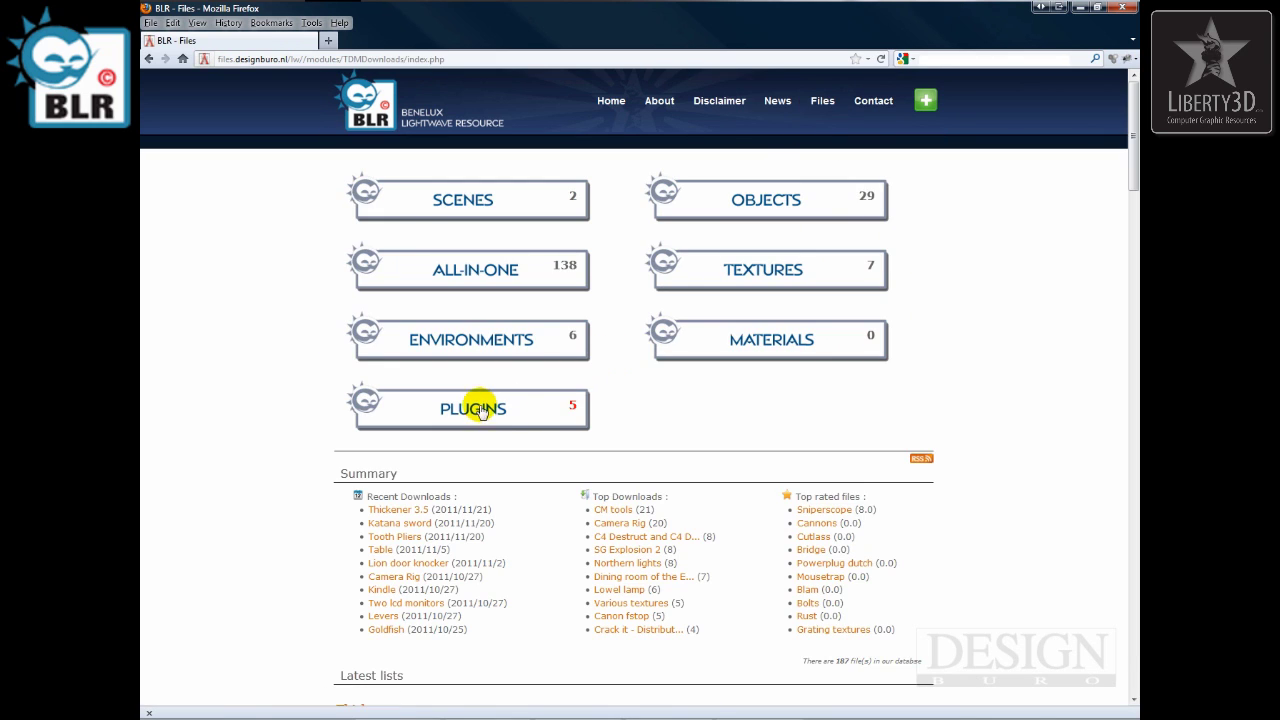
pyautogui.click(481, 409)
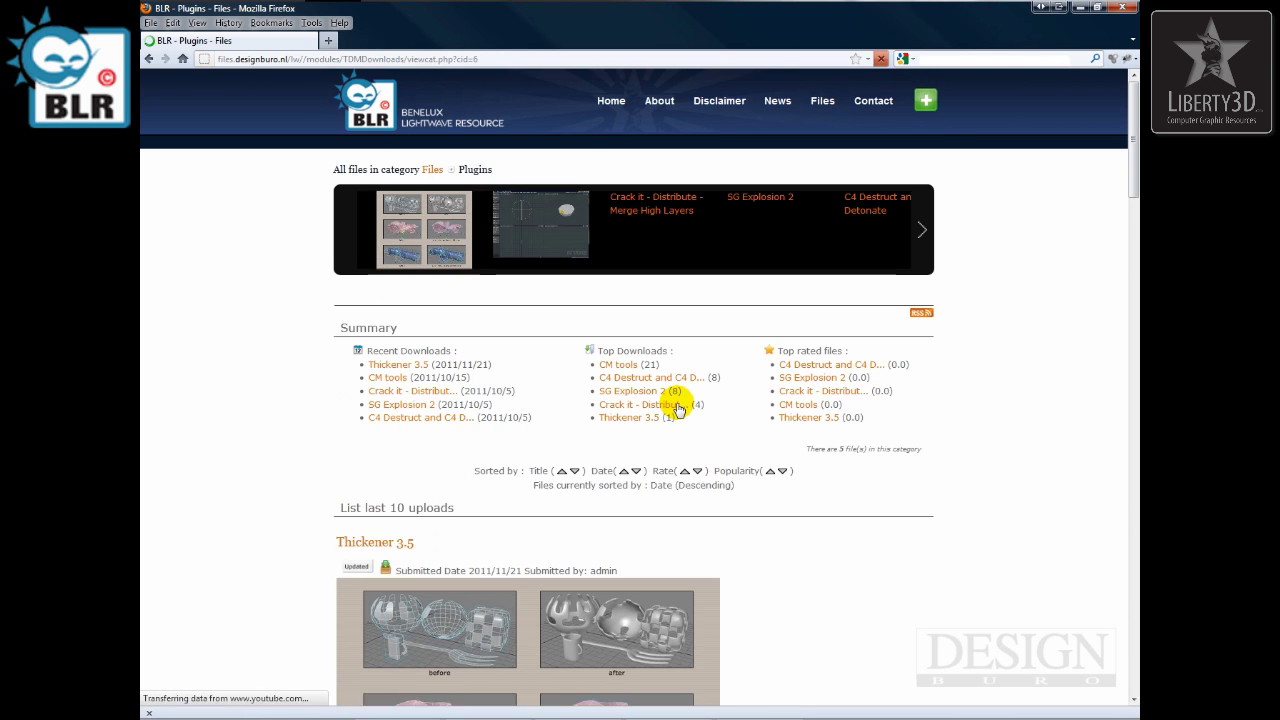
pyautogui.scroll(-5, 719, 449)
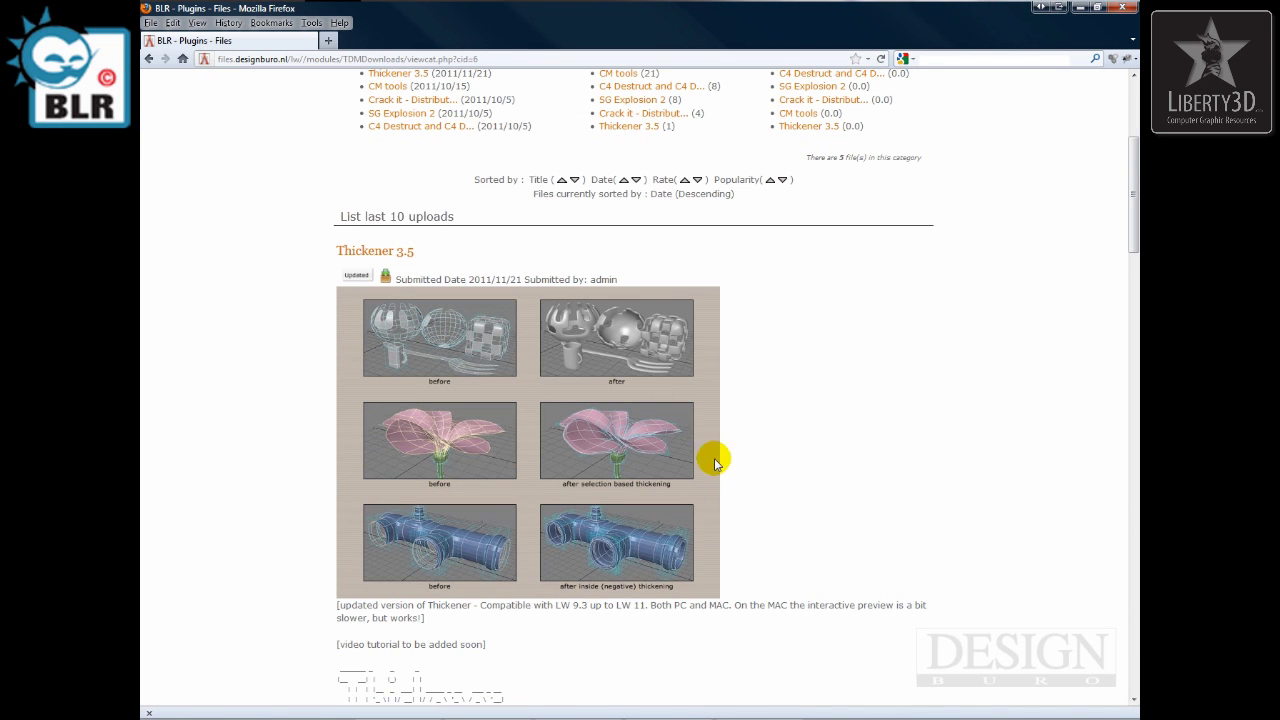
pyautogui.scroll(5, 763, 453)
# Step: Search the site for "thick" and open the Thickener 3.5 download page
pyautogui.click(923, 100)
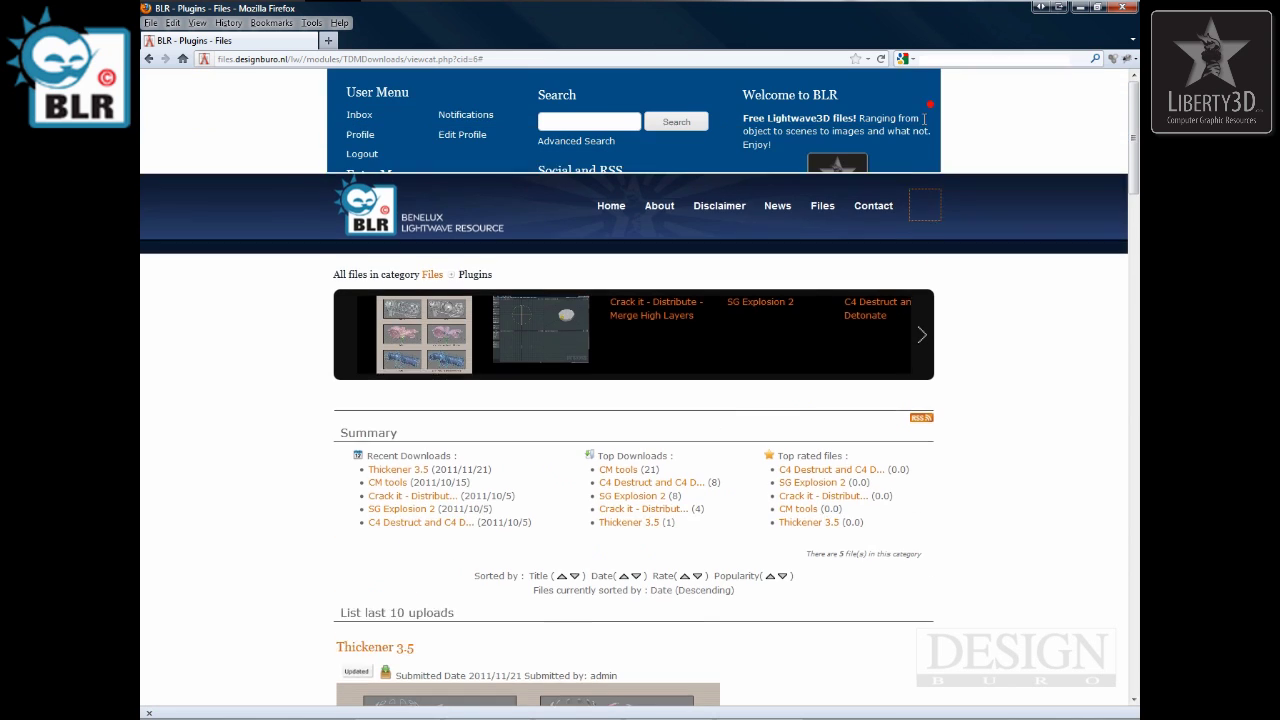
pyautogui.click(581, 120)
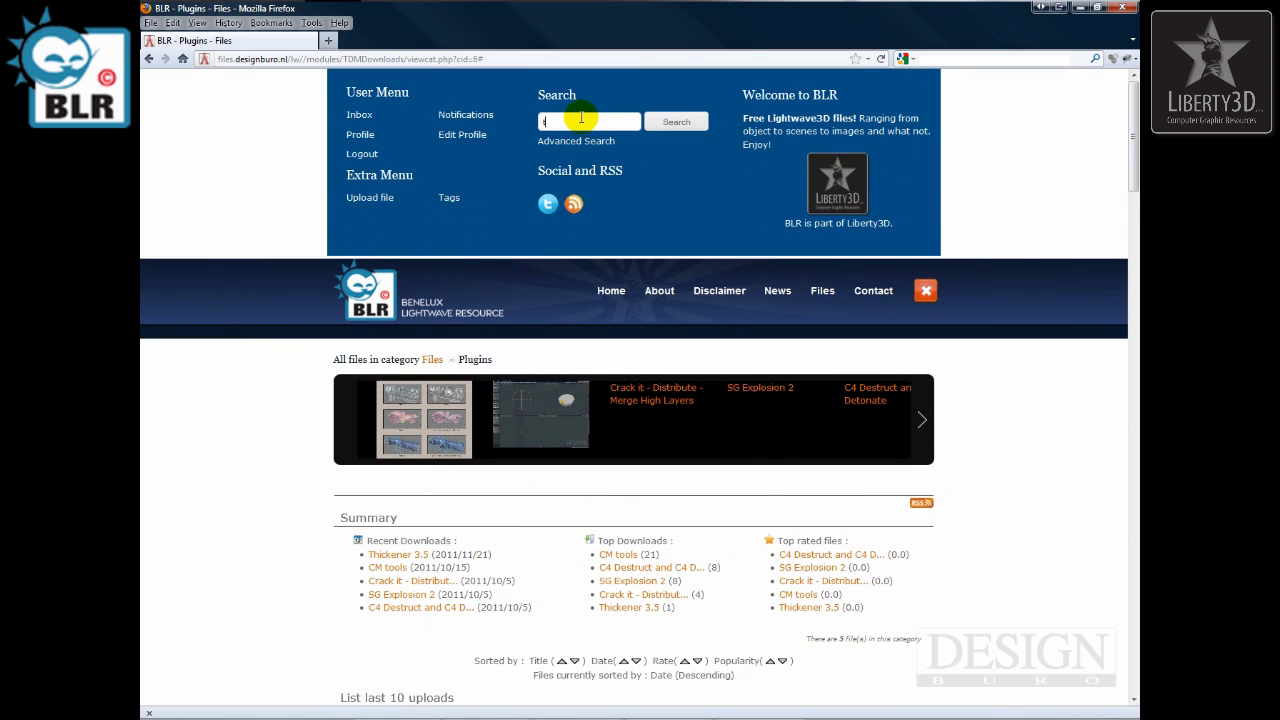
pyautogui.write('thick')
pyautogui.press('Return')
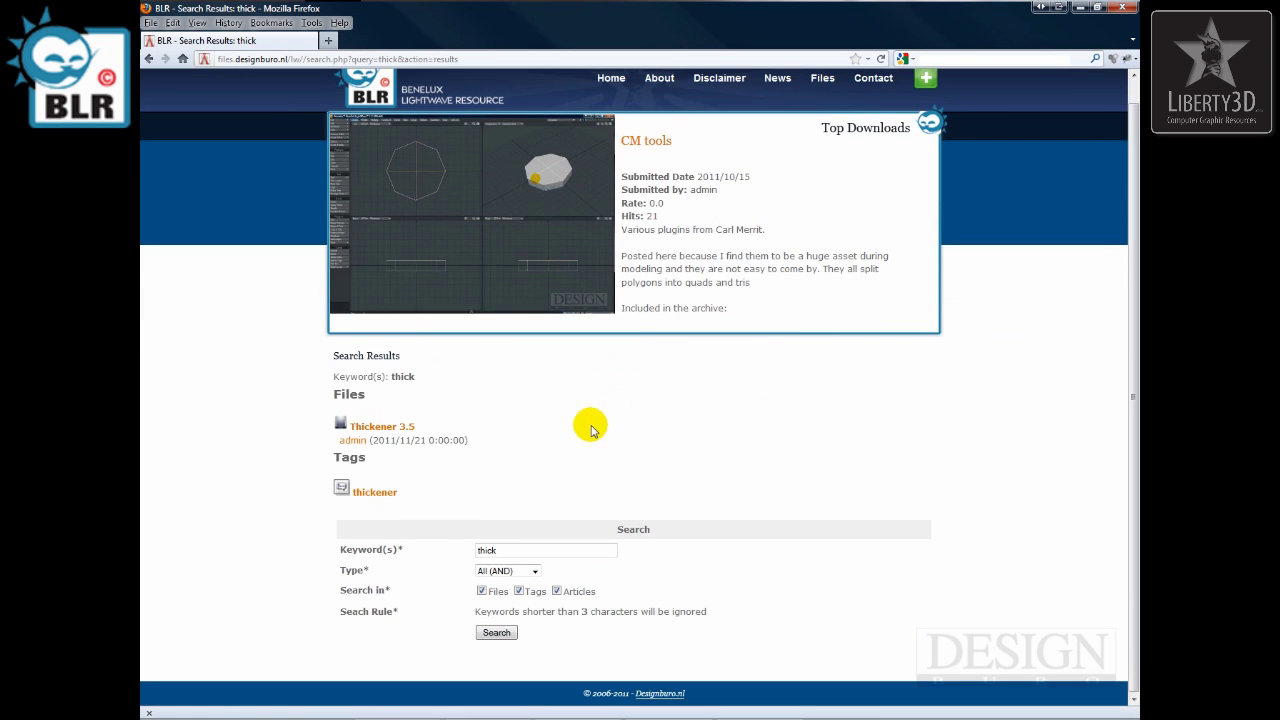
pyautogui.click(372, 428)
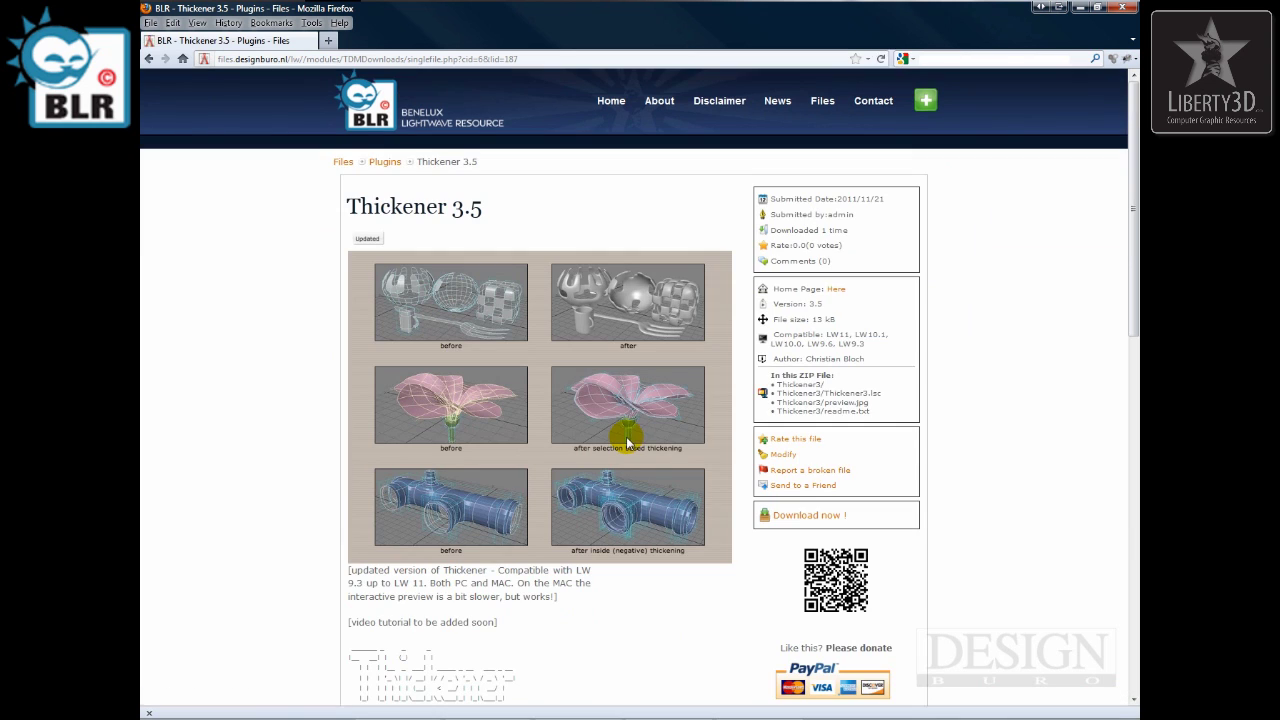
# Step: Review the Thickener 3.5 description and locate the plug-in script in the ZIP file's contents listing
pyautogui.scroll(-3, 1045, 475)
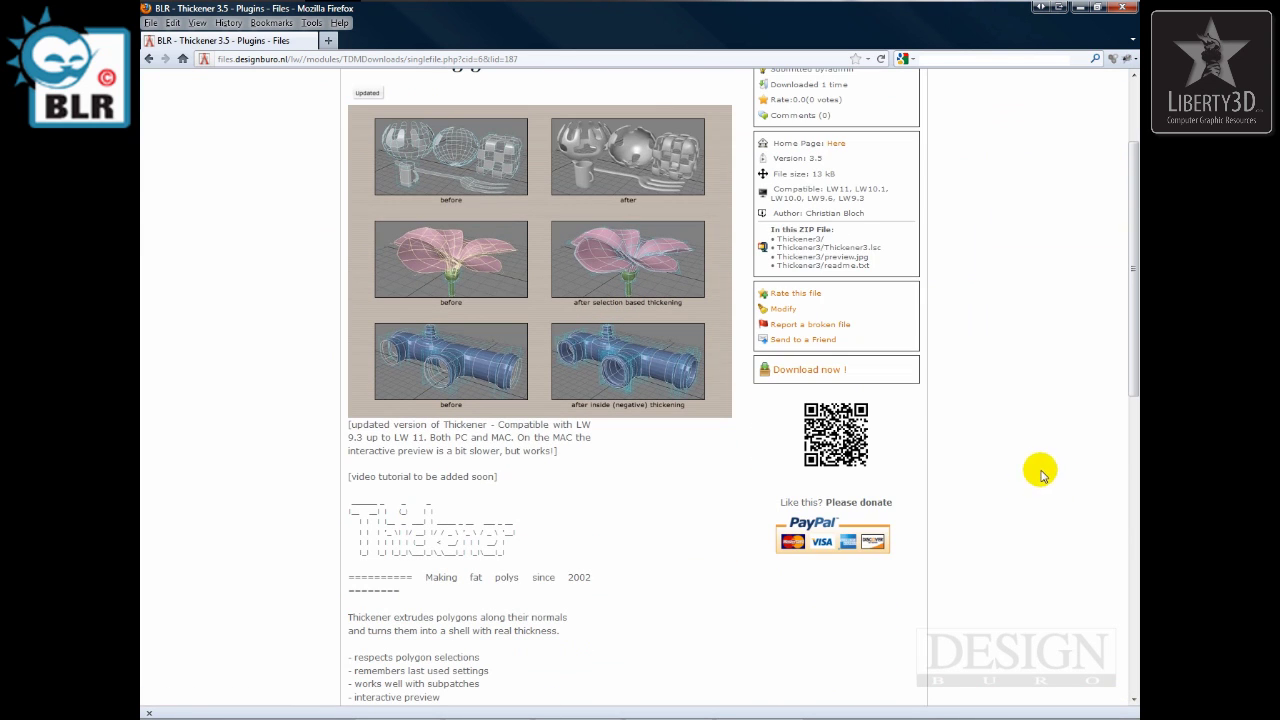
pyautogui.moveTo(879, 248); pyautogui.dragTo(829, 248)
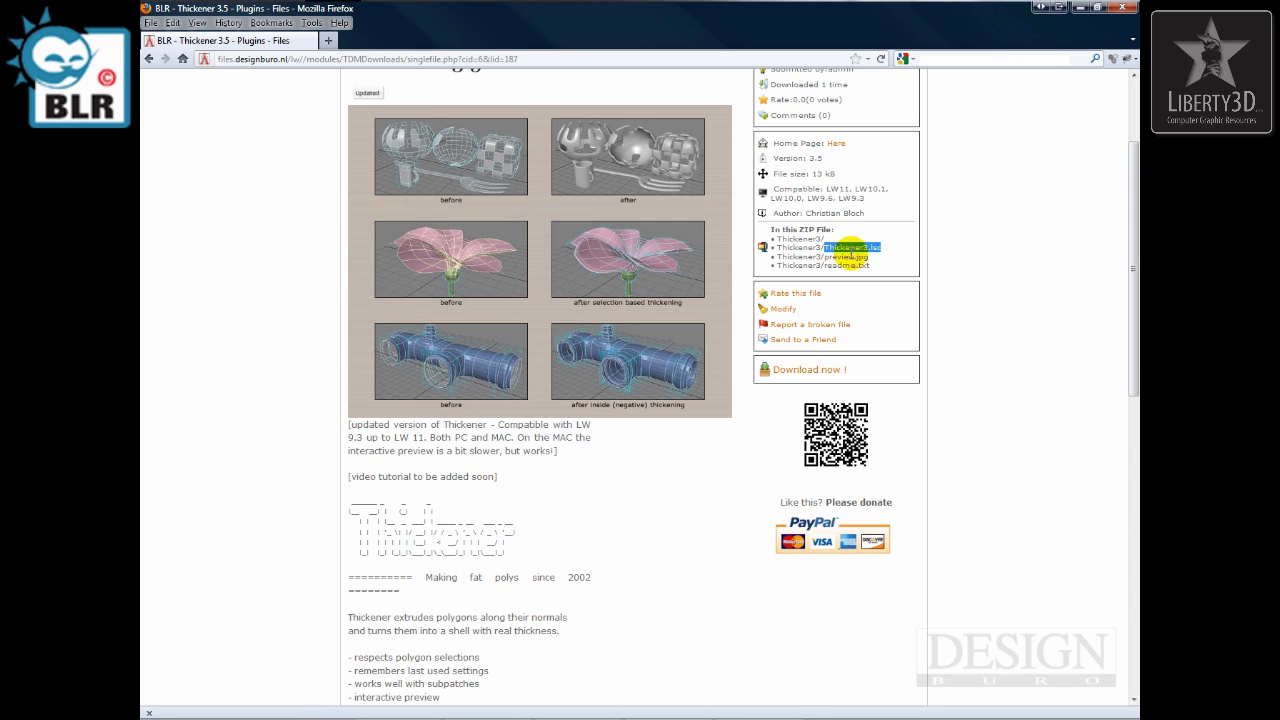
pyautogui.click(971, 281)
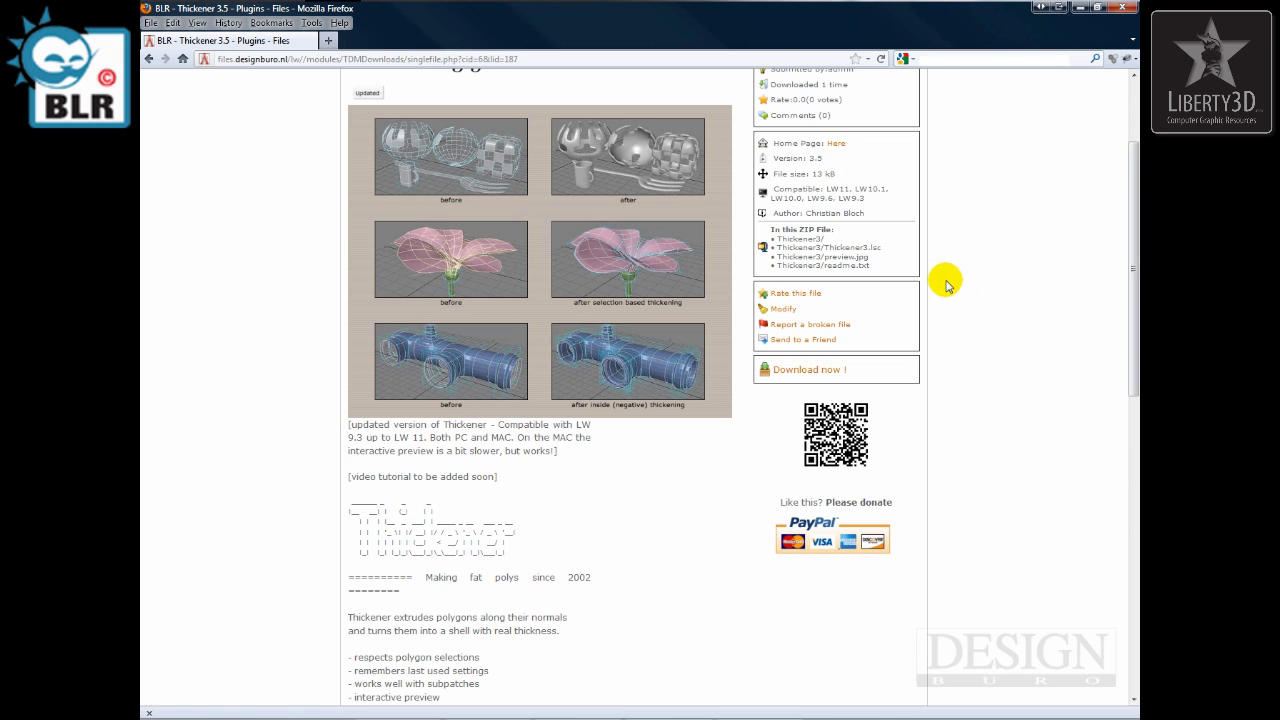
pyautogui.scroll(3, 984, 382)
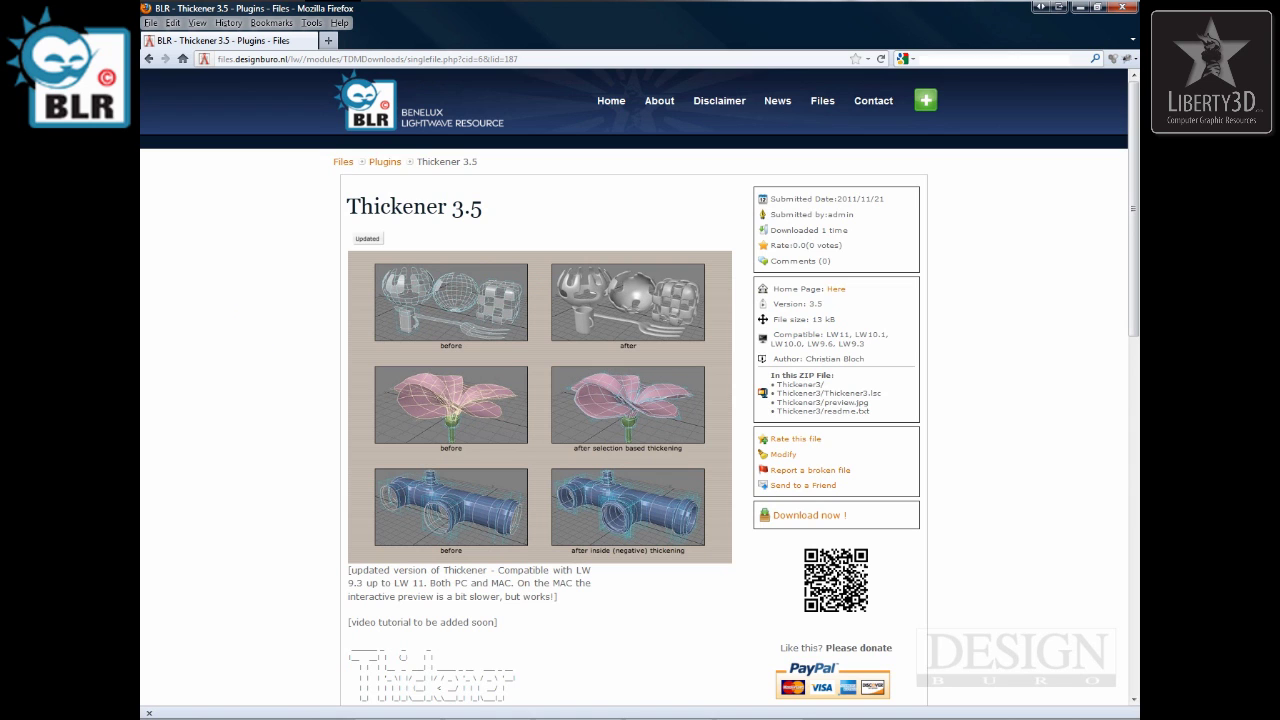
# Step: Switch to LightWave Modeler and create a box, drawing its face in the Back view and its depth in the Top view
pyautogui.hotkey('alt', 'Tab')
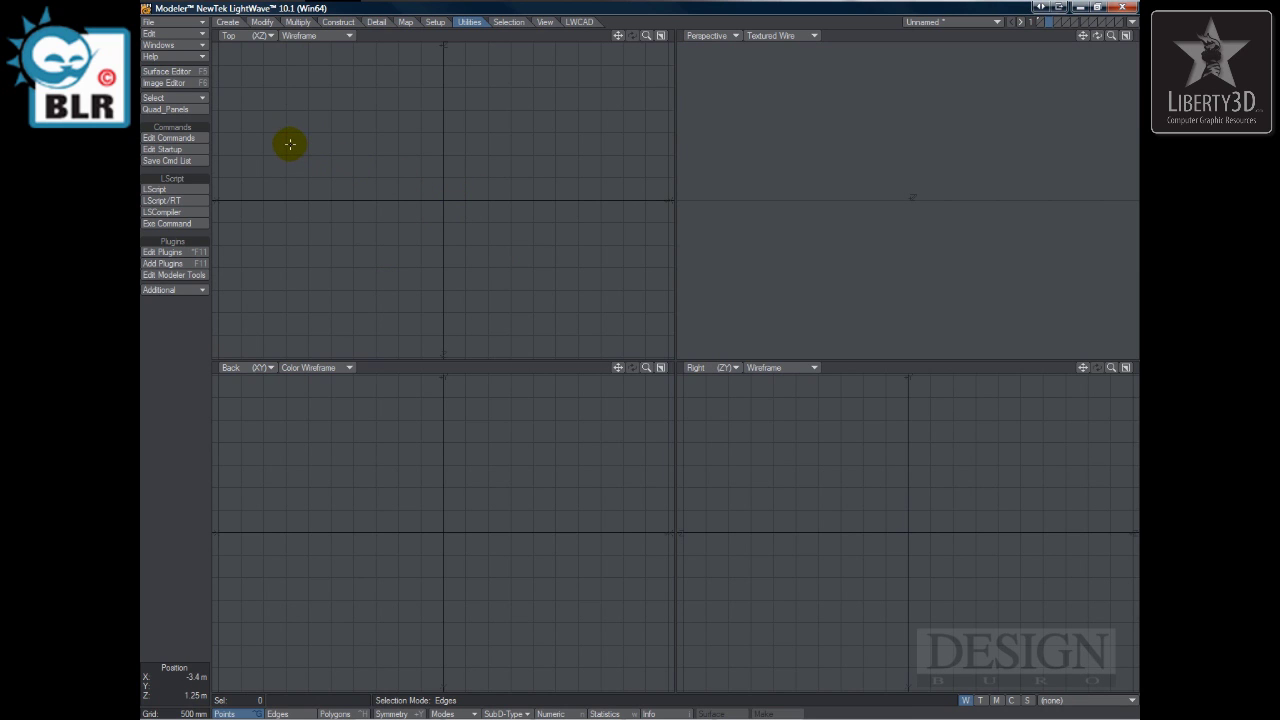
pyautogui.click(228, 22)
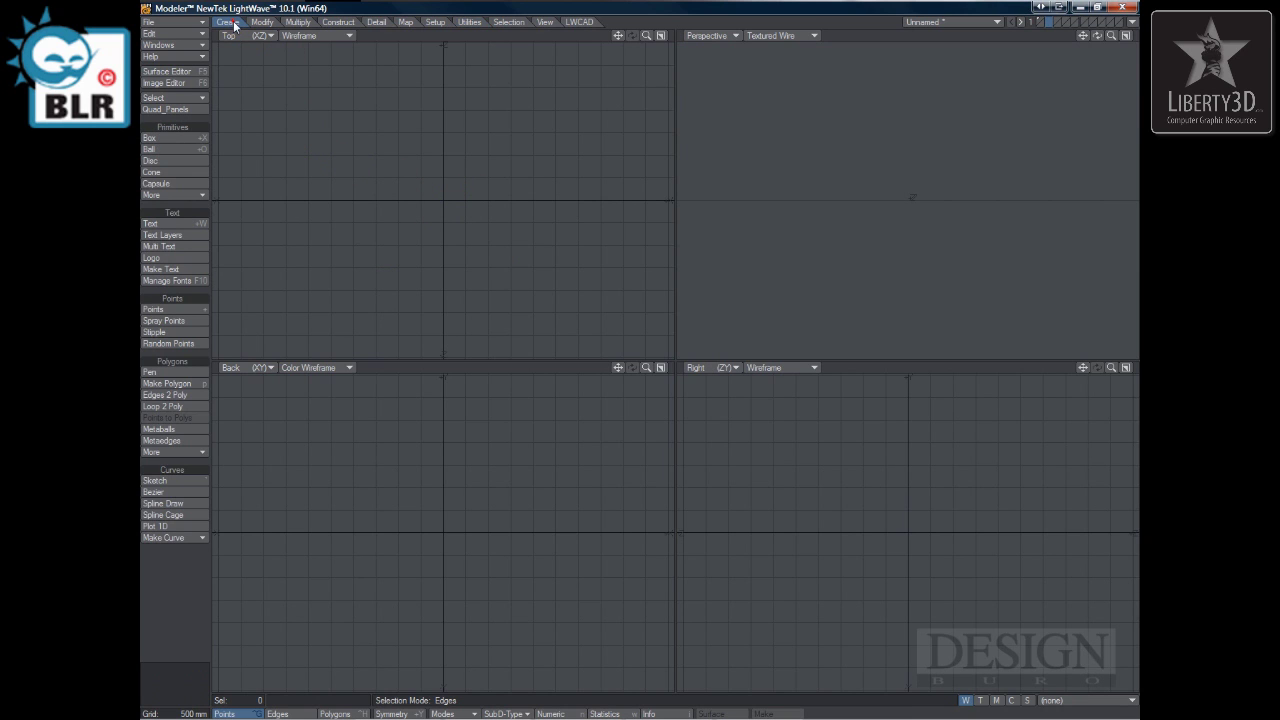
pyautogui.click(194, 140)
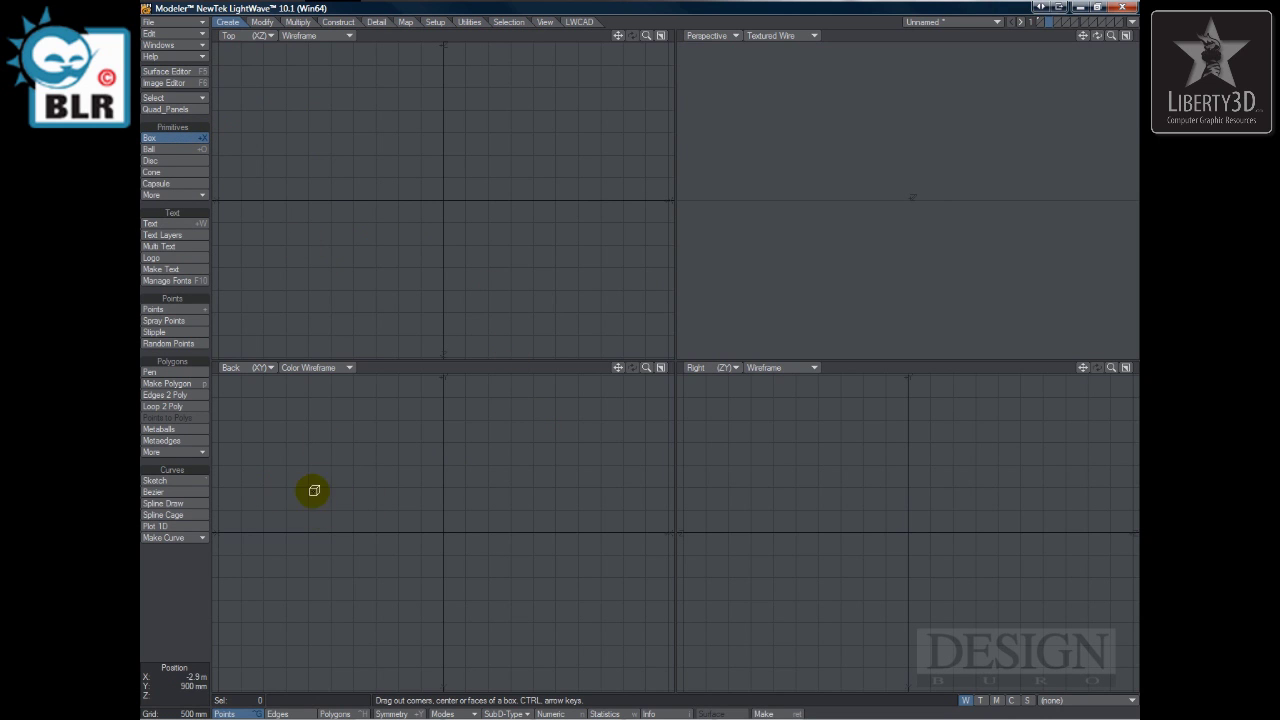
pyautogui.moveTo(355, 478); pyautogui.dragTo(531, 602)
pyautogui.moveTo(447, 150); pyautogui.dragTo(451, 77)
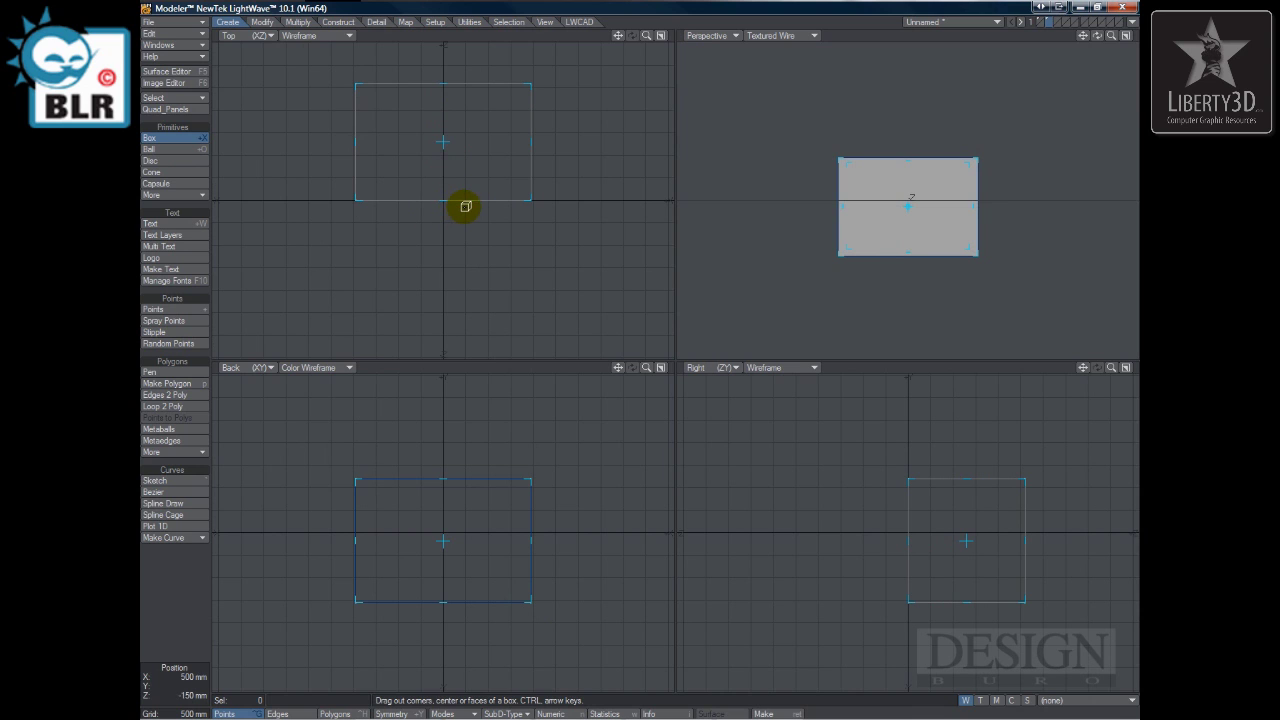
pyautogui.press('space')
# Step: Delete the box's front and back polygons to leave it open at both ends
pyautogui.keyDown('alt'); pyautogui.moveTo(840, 178); pyautogui.dragTo(885, 200); pyautogui.keyUp('alt')
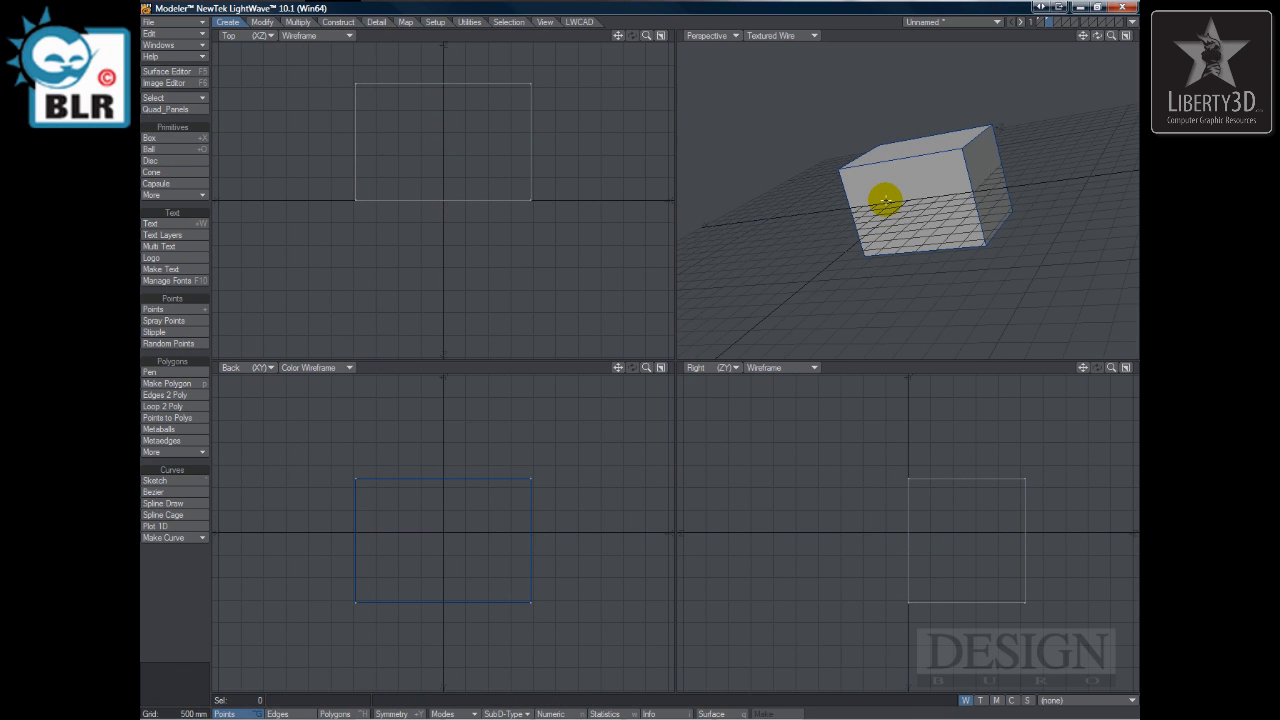
pyautogui.hotkey('ctrl', 'h')
pyautogui.click(945, 200)
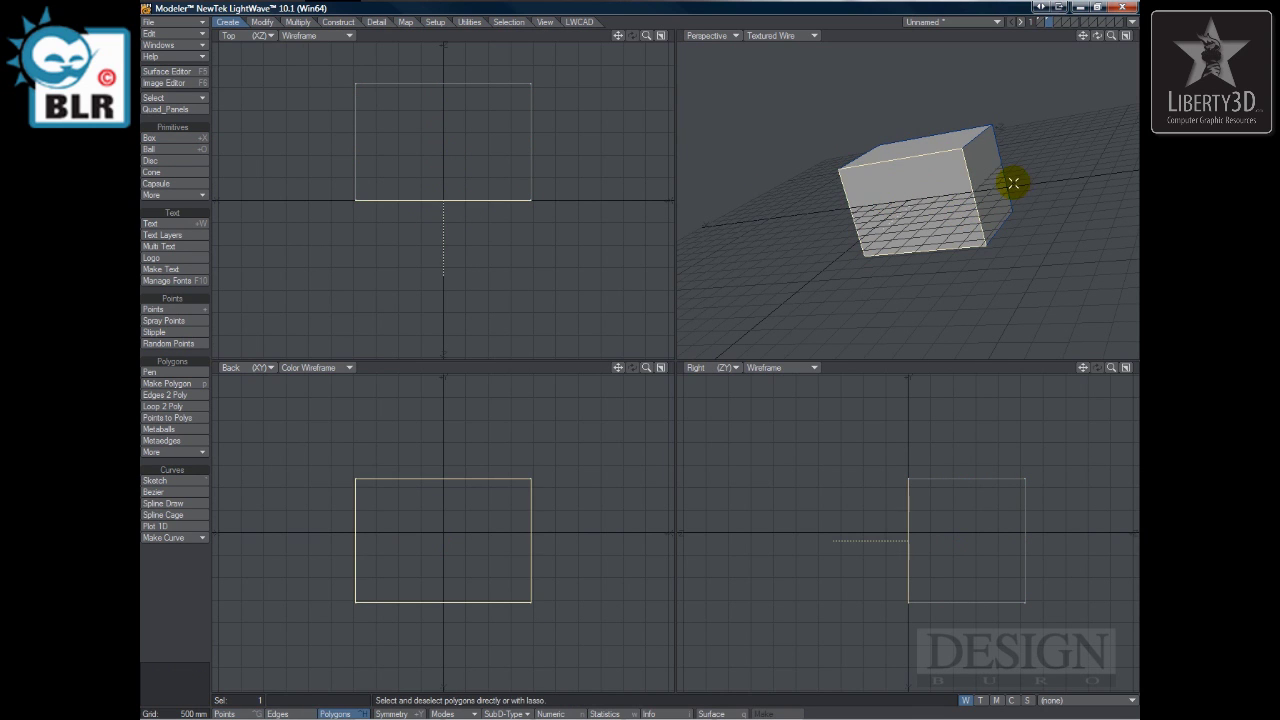
pyautogui.keyDown('alt'); pyautogui.moveTo(1013, 183); pyautogui.dragTo(929, 223); pyautogui.keyUp('alt')
pyautogui.click(987, 193)
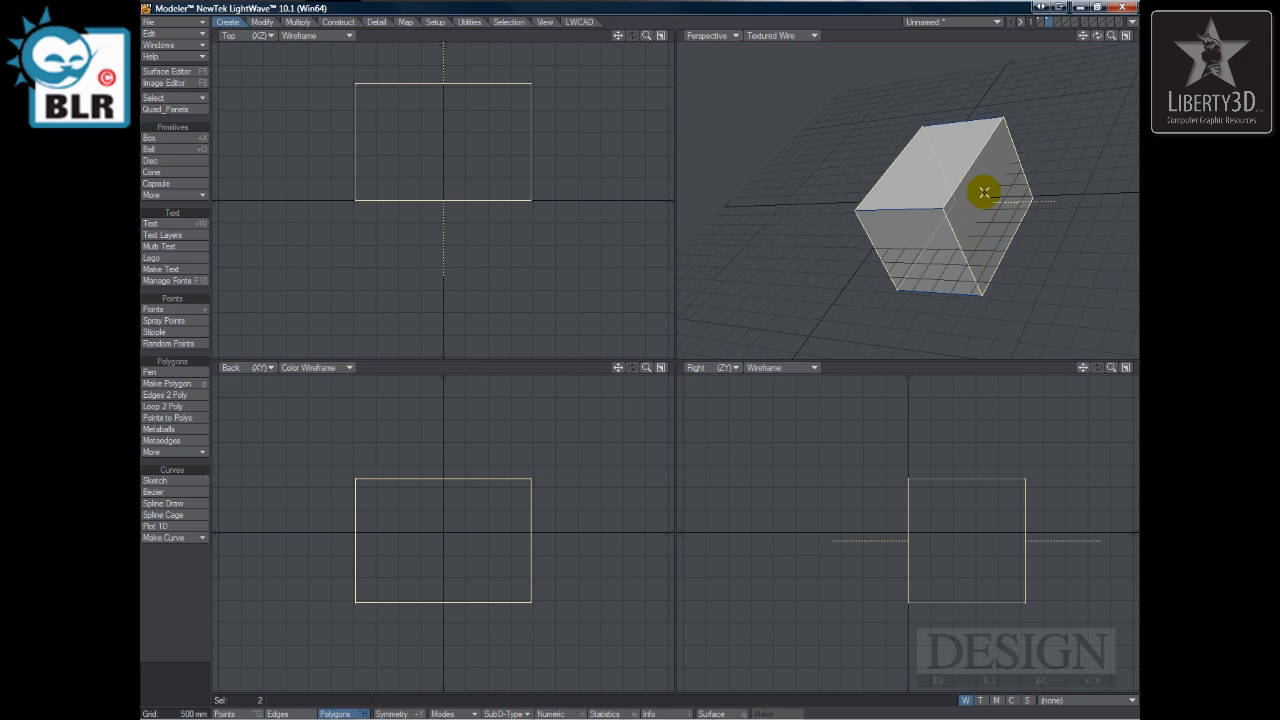
pyautogui.press('/')
pyautogui.moveTo(984, 192)
pyautogui.keyDown('alt'); pyautogui.mouseDown()
pyautogui.moveTo(866, 234)
pyautogui.moveTo(990, 195)
pyautogui.mouseUp(); pyautogui.keyUp('alt')
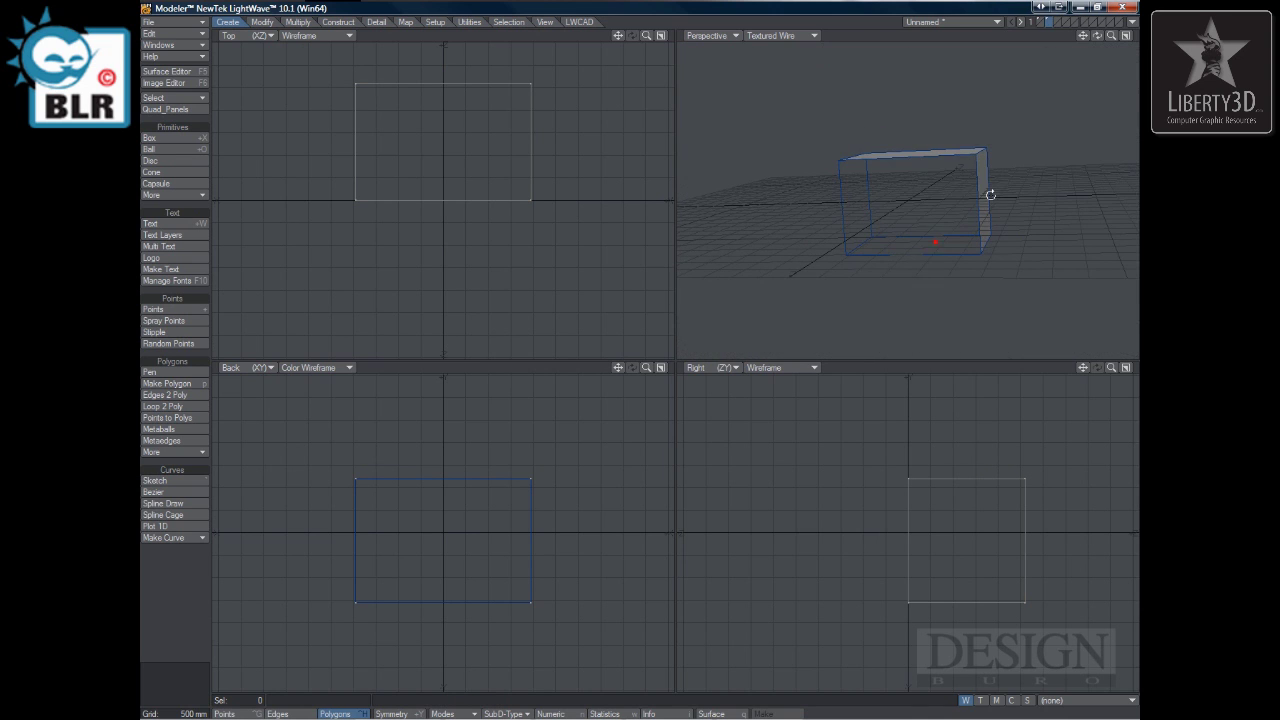
# Step: Run the Thickener plug-in on the open box and set the thickness to 488 mm with interactive preview enabled
pyautogui.click(470, 22)
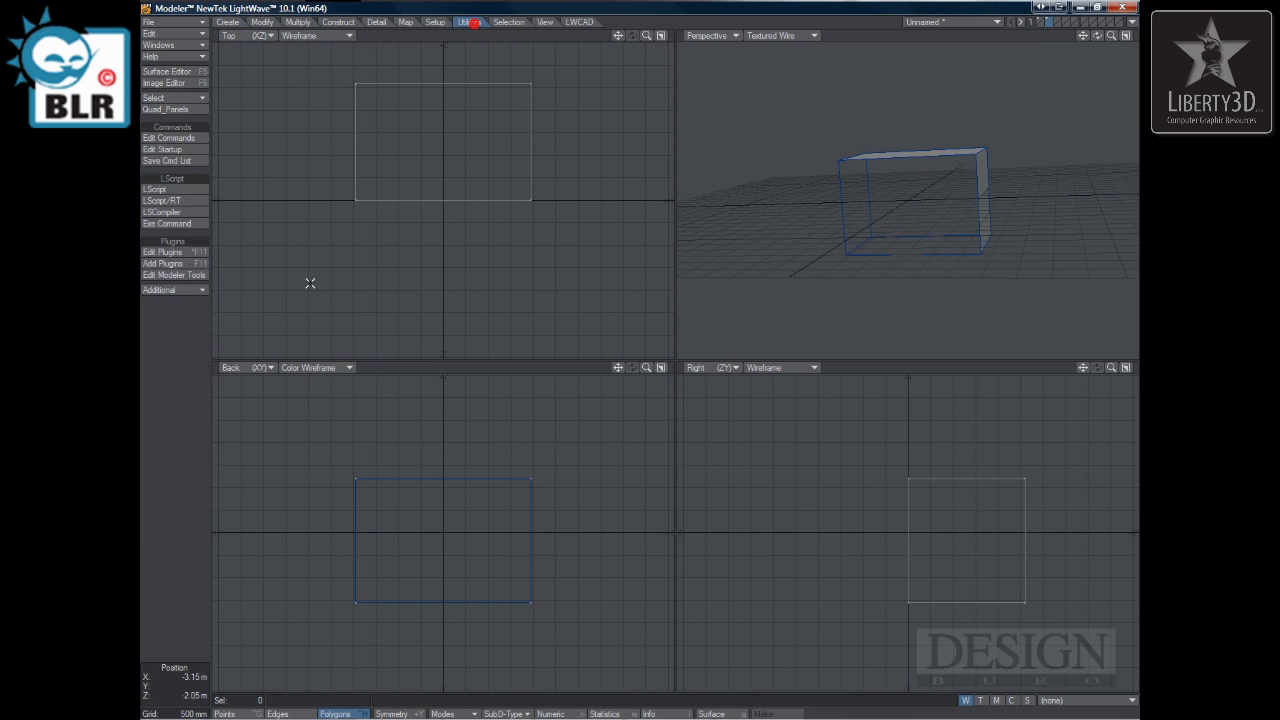
pyautogui.click(190, 290)
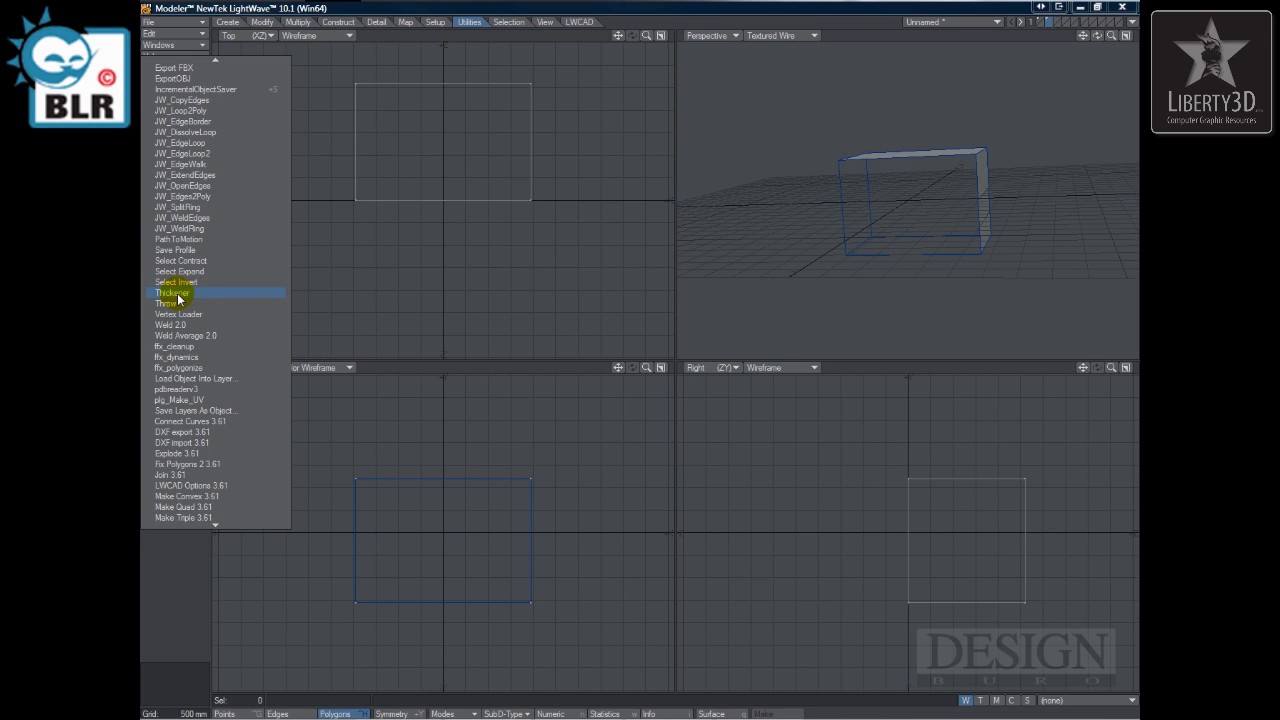
pyautogui.scroll(2, 316, 185)
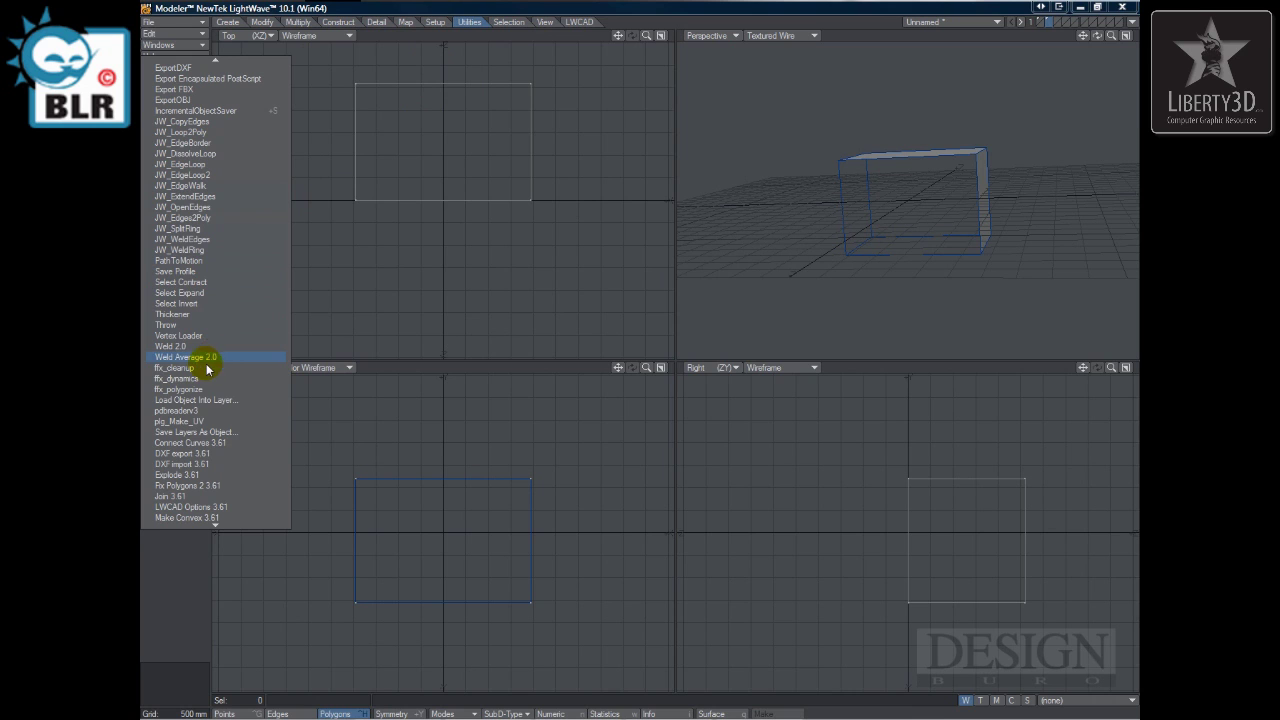
pyautogui.click(190, 314)
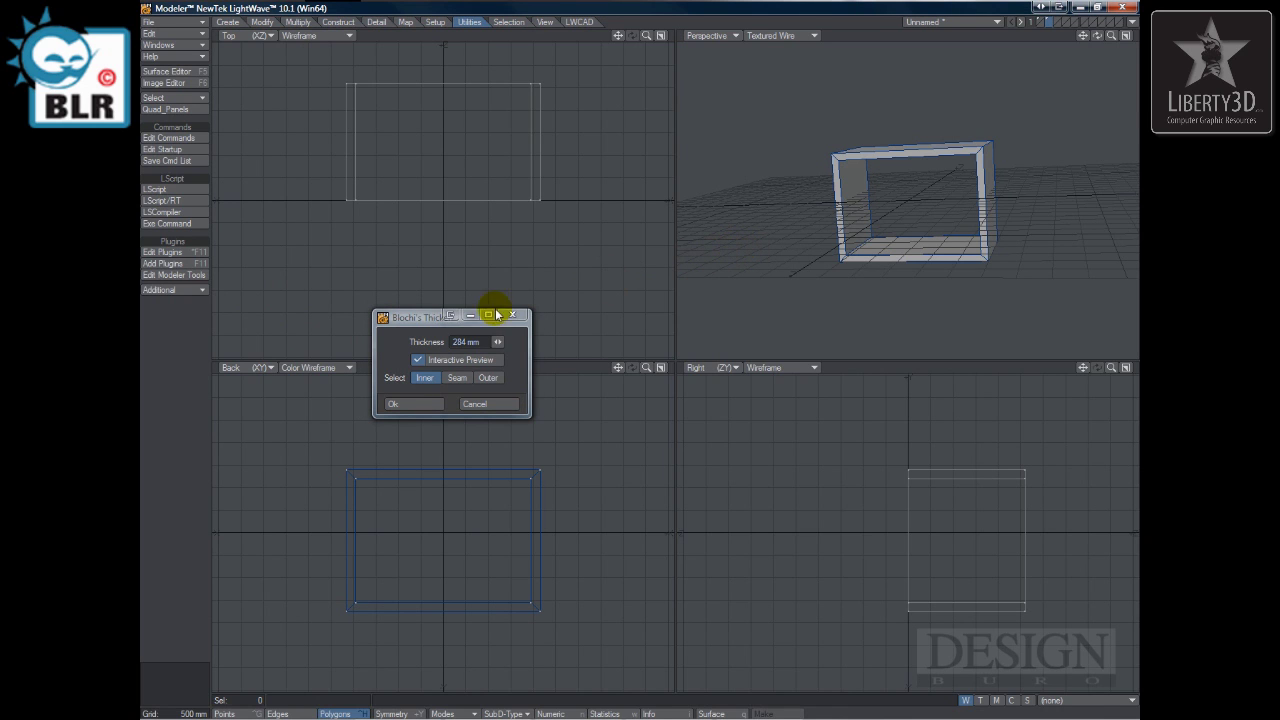
pyautogui.moveTo(410, 318); pyautogui.dragTo(441, 250)
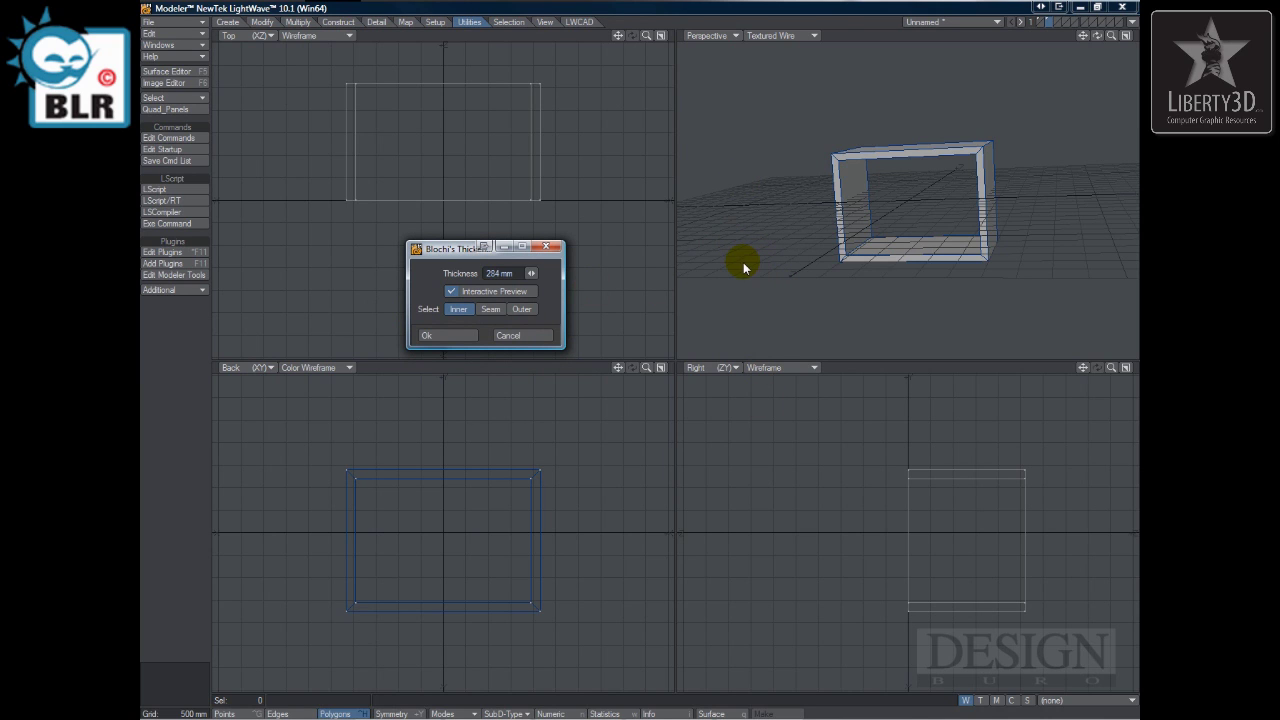
pyautogui.click(1098, 37)
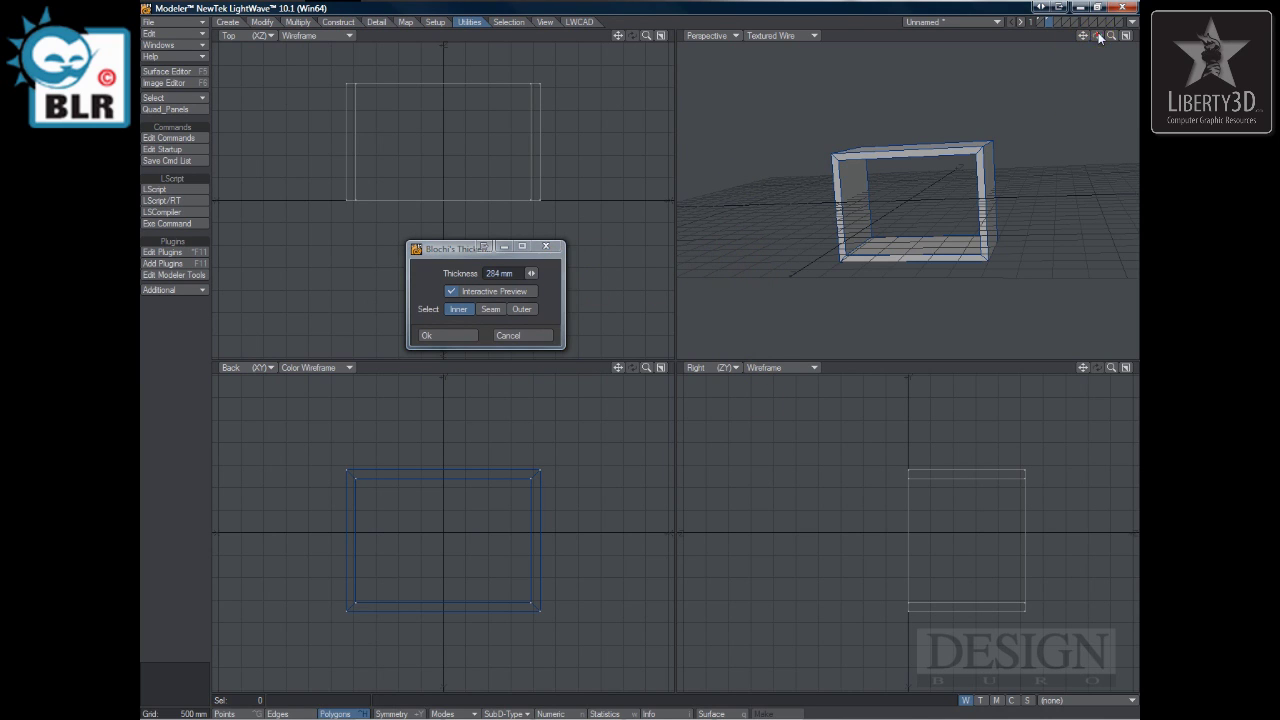
pyautogui.moveTo(443, 247); pyautogui.dragTo(594, 262)
pyautogui.click(600, 302)
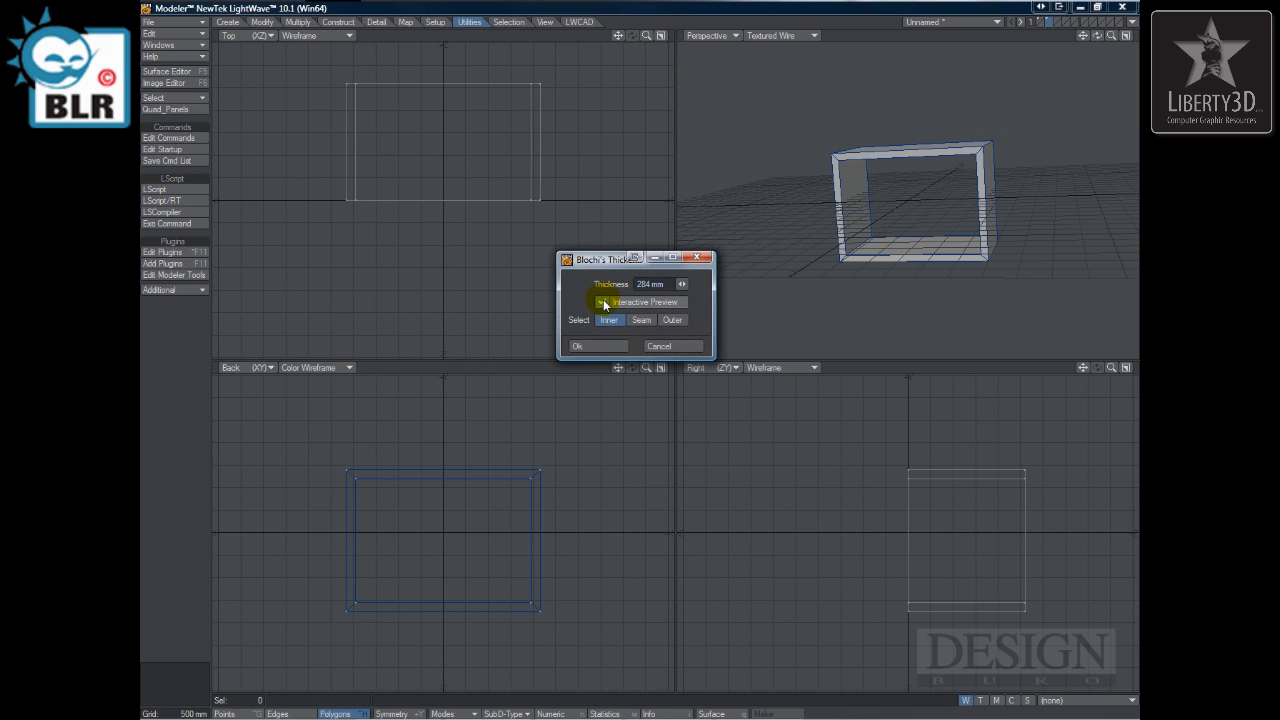
pyautogui.moveTo(682, 284); pyautogui.dragTo(760, 284)
pyautogui.moveTo(682, 284); pyautogui.dragTo(745, 284)
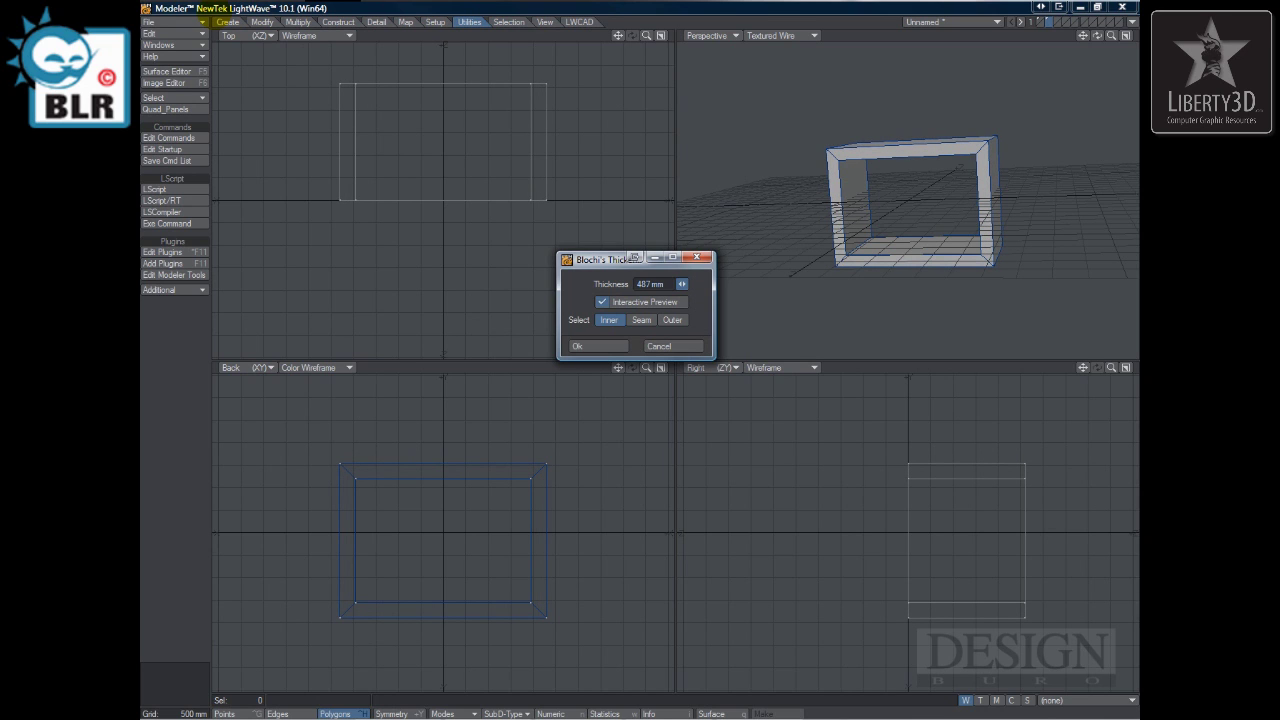
pyautogui.click(681, 284)
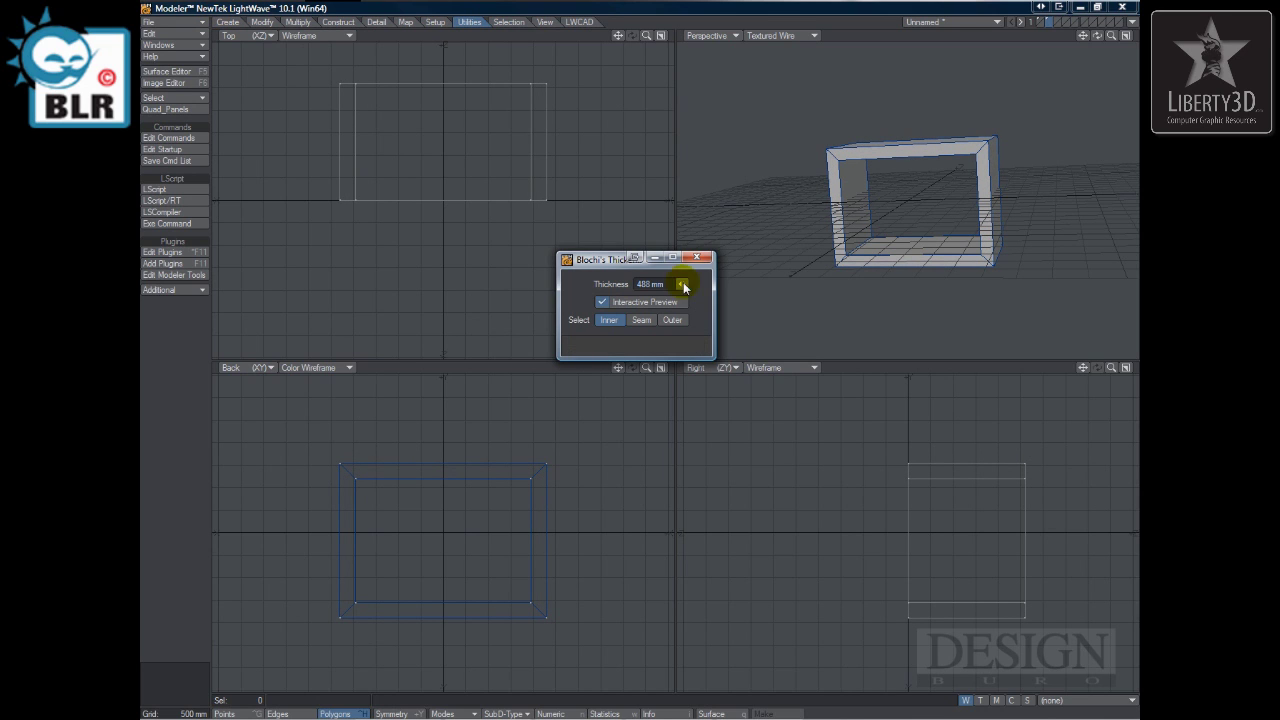
# Step: Set the Thickener thickness to 476 mm and apply it with the Inner polygons selected
pyautogui.moveTo(603, 257); pyautogui.dragTo(485, 255)
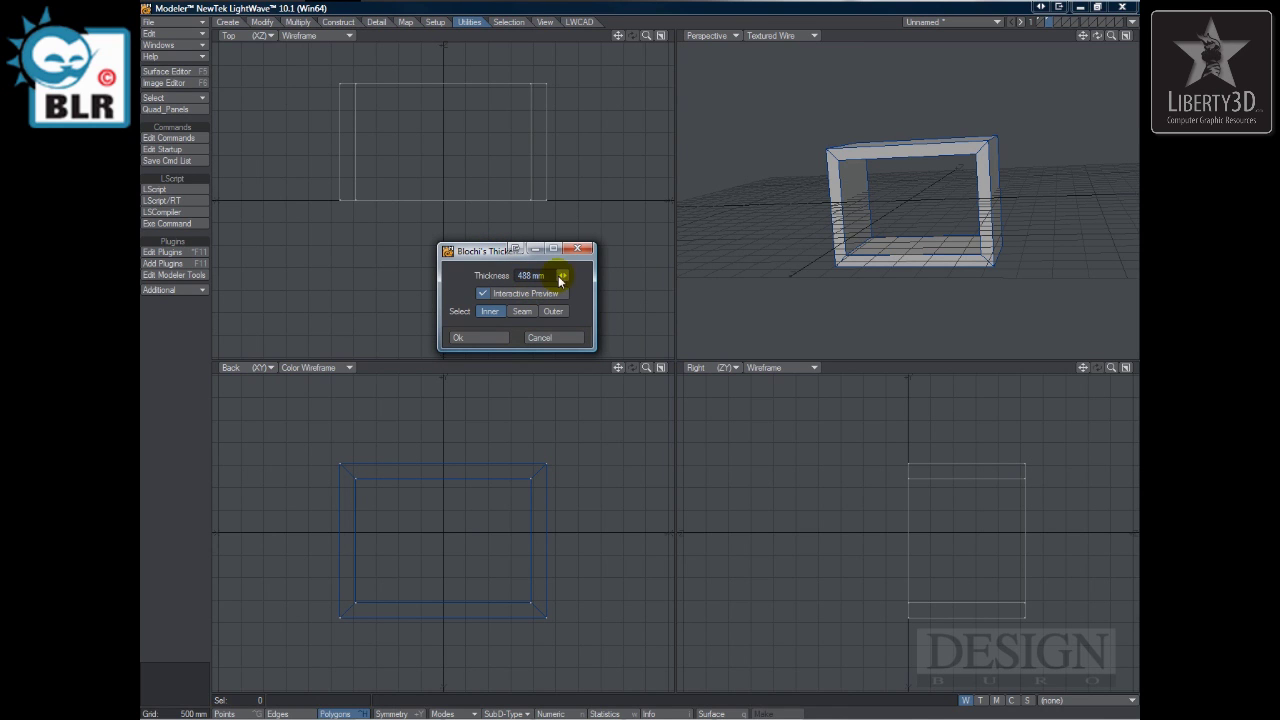
pyautogui.moveTo(562, 275); pyautogui.dragTo(567, 275)
pyautogui.moveTo(482, 255); pyautogui.dragTo(502, 314)
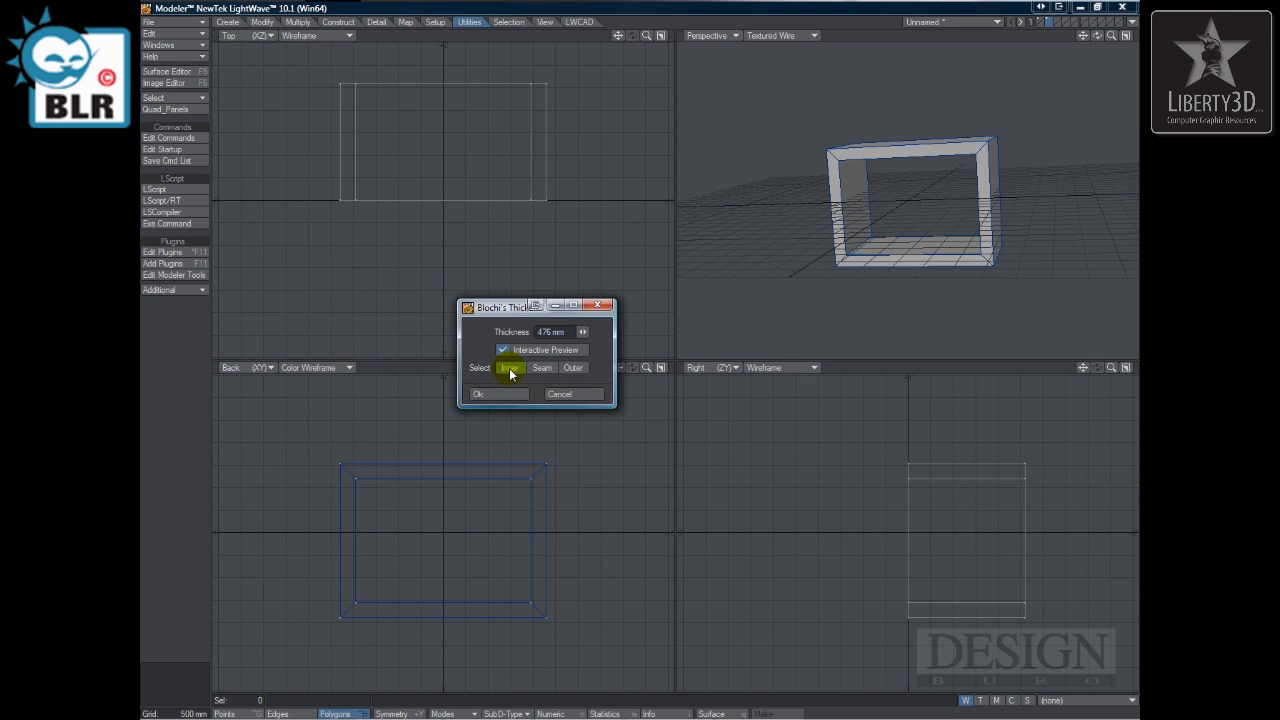
pyautogui.click(511, 396)
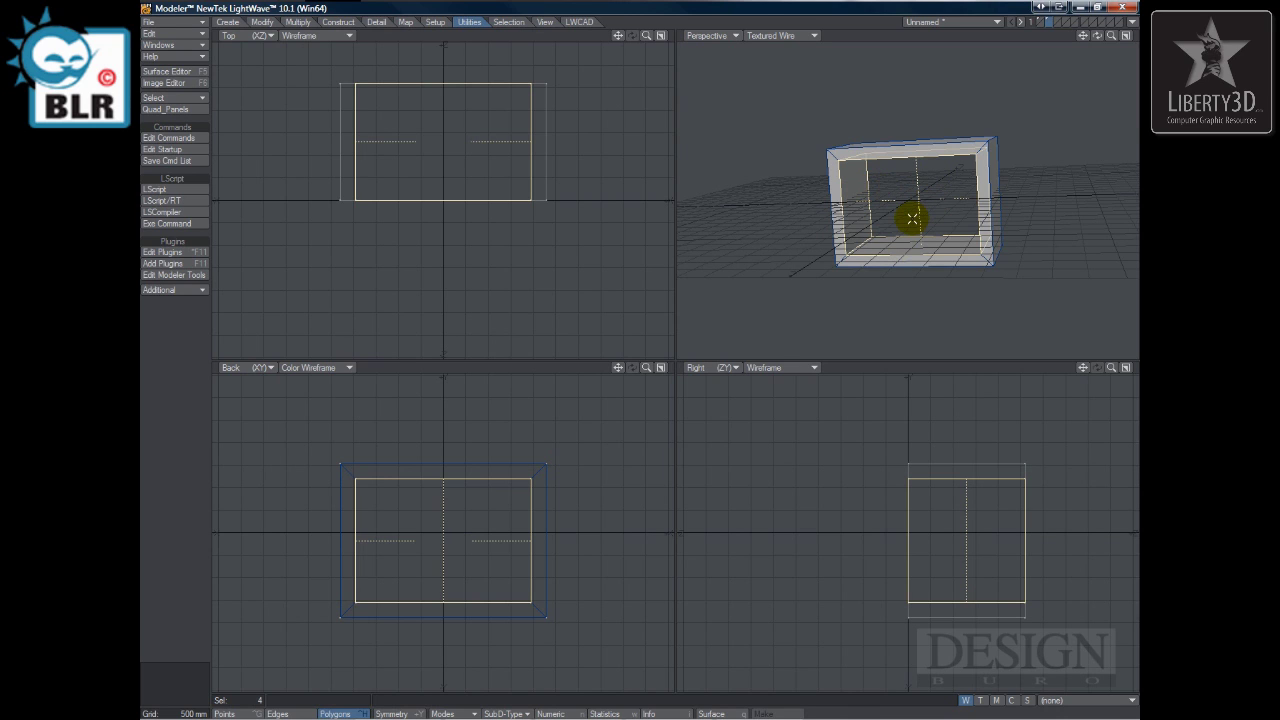
# Step: Undo the thickening, clear the selection and reapply Thickener at 476 mm with the Seam polygons selected
pyautogui.hotkey('ctrl', 'z')
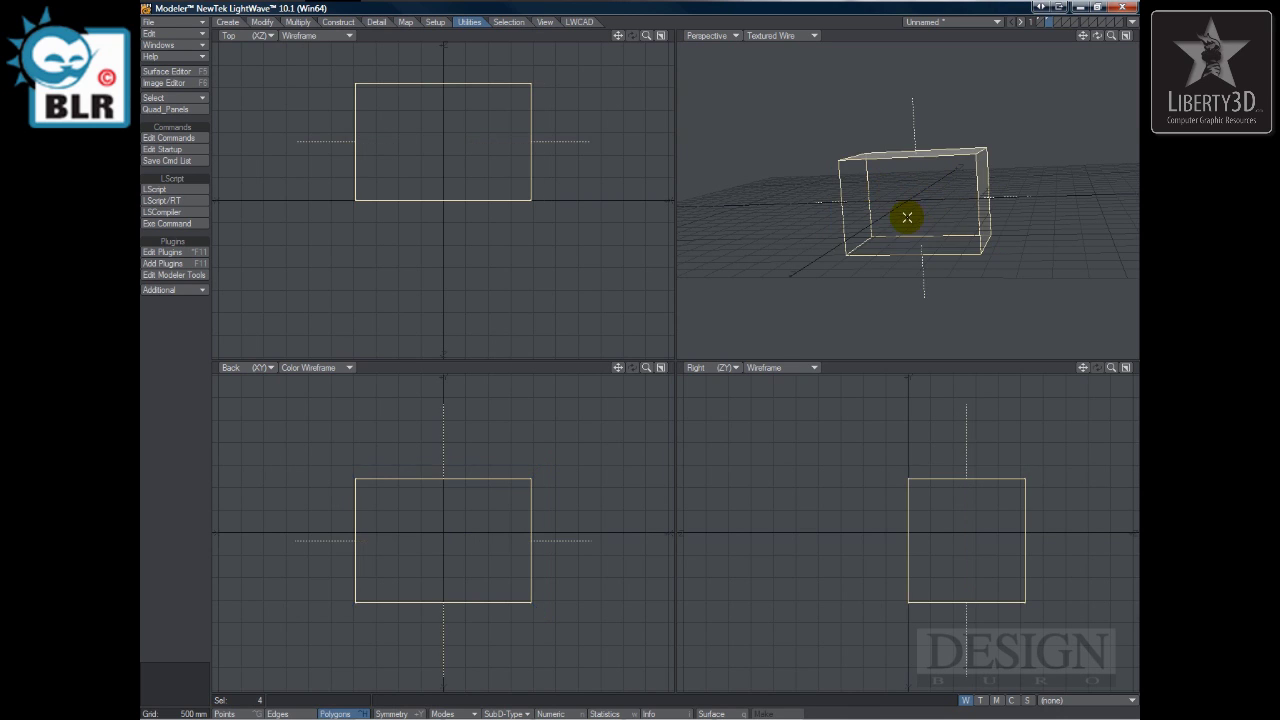
pyautogui.click(704, 251)
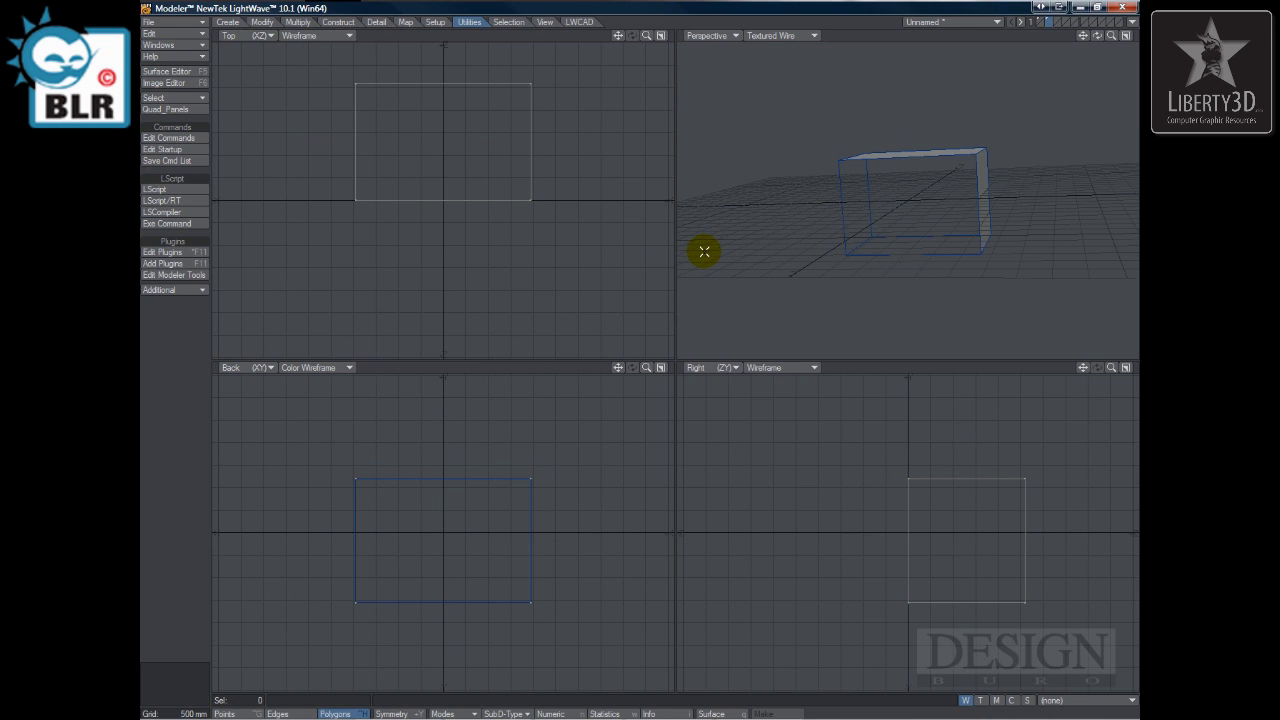
pyautogui.click(168, 289)
pyautogui.click(170, 287)
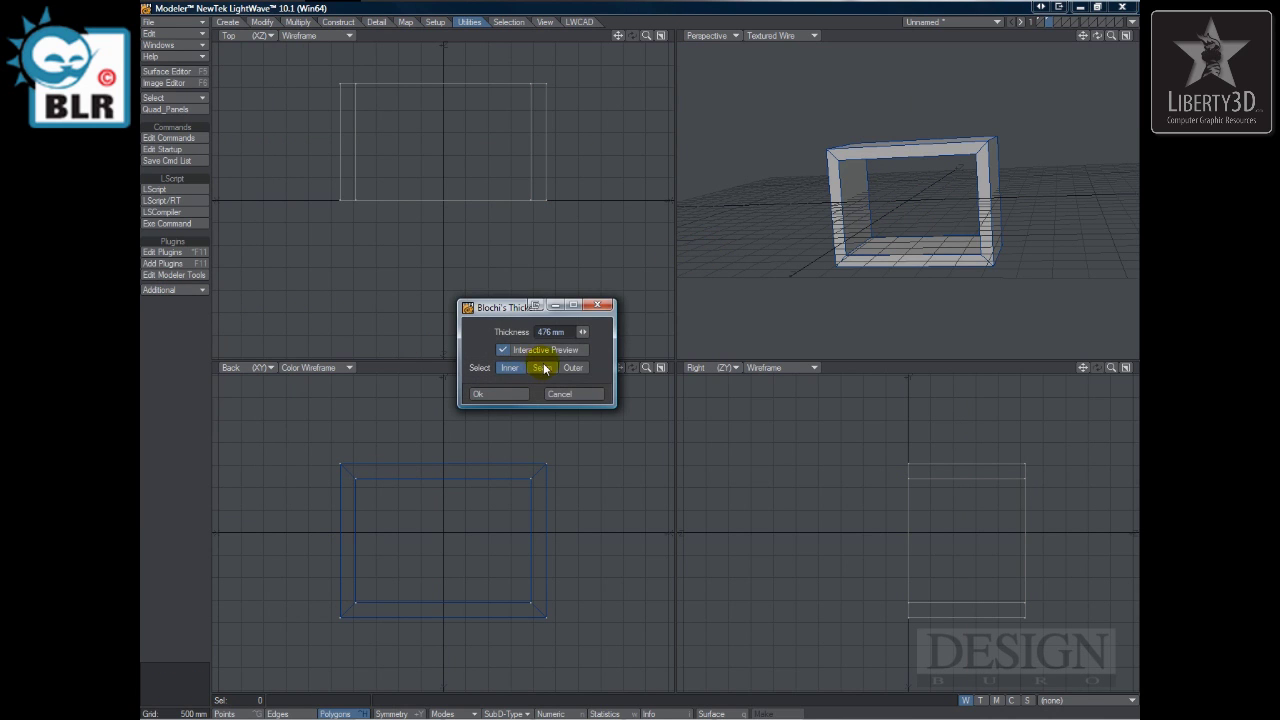
pyautogui.click(541, 367)
pyautogui.click(514, 395)
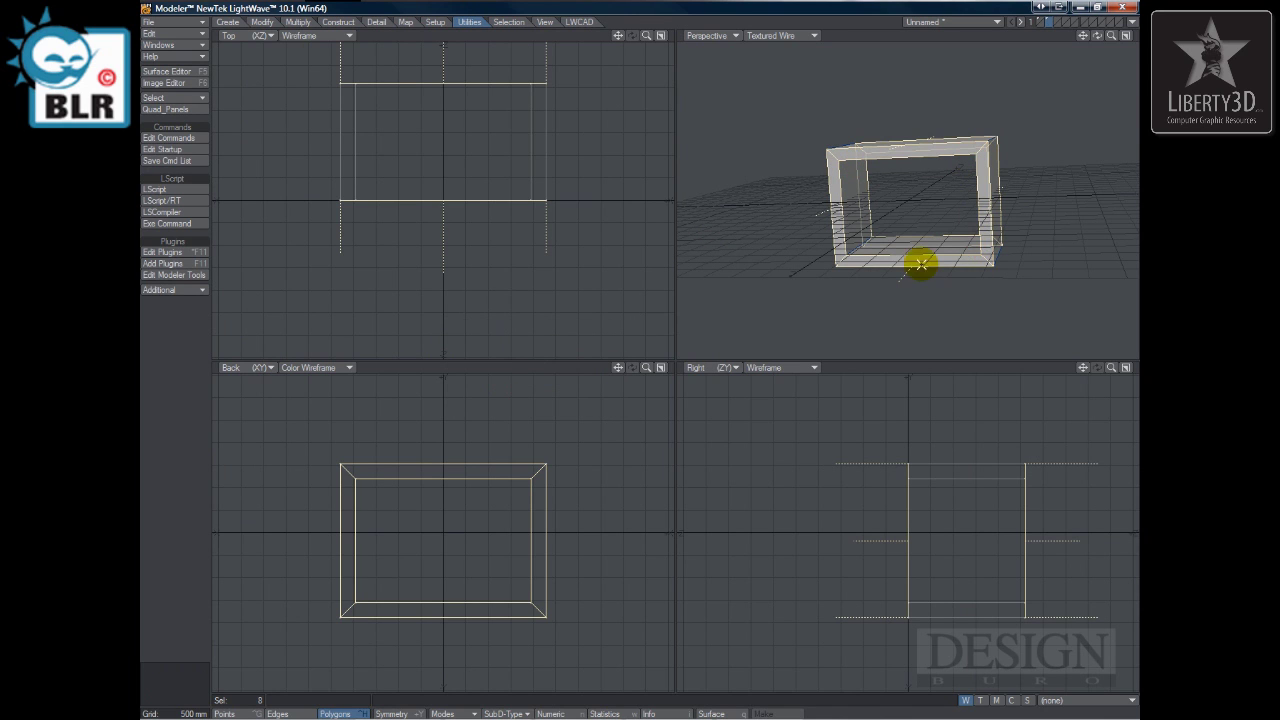
# Step: Undo the thickening of the open box and reapply Thickener at 476 mm with the Outer polygons selected
pyautogui.keyDown('alt'); pyautogui.moveTo(1045, 185); pyautogui.dragTo(855, 263); pyautogui.keyUp('alt')
pyautogui.keyDown('alt'); pyautogui.moveTo(943, 213); pyautogui.dragTo(849, 184); pyautogui.keyUp('alt')
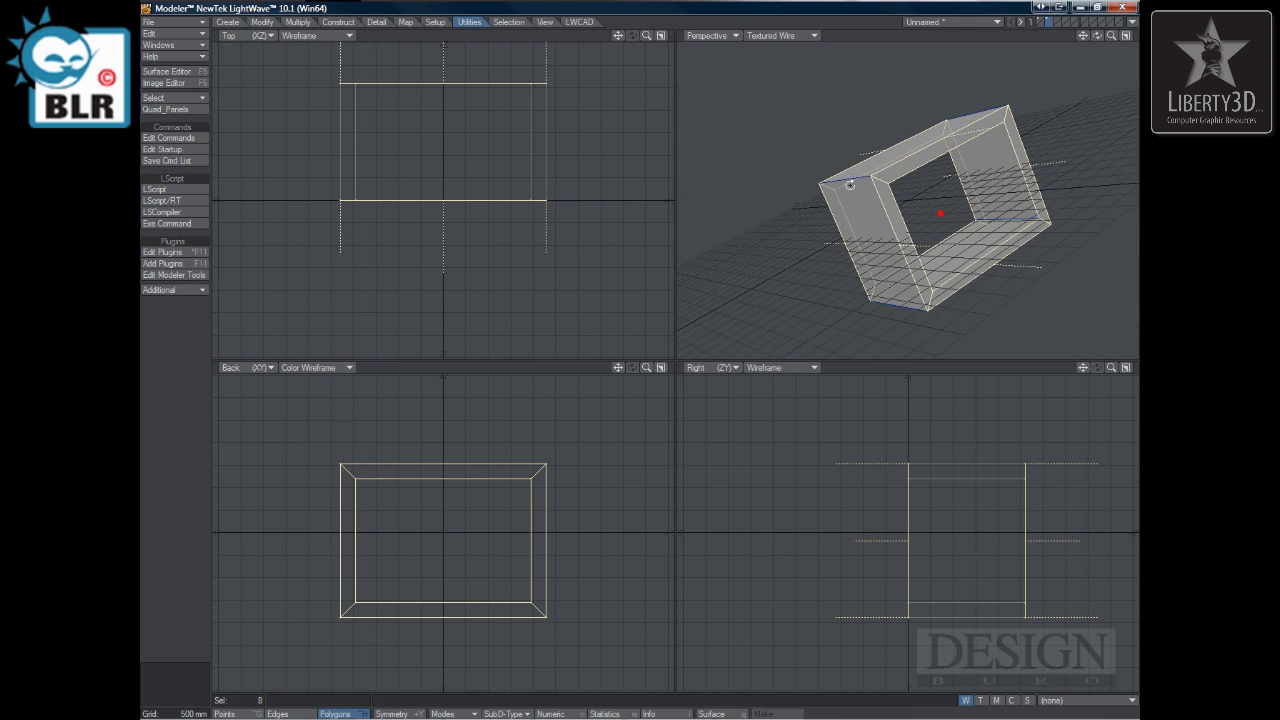
pyautogui.keyDown('alt'); pyautogui.moveTo(812, 245); pyautogui.dragTo(949, 203); pyautogui.keyUp('alt')
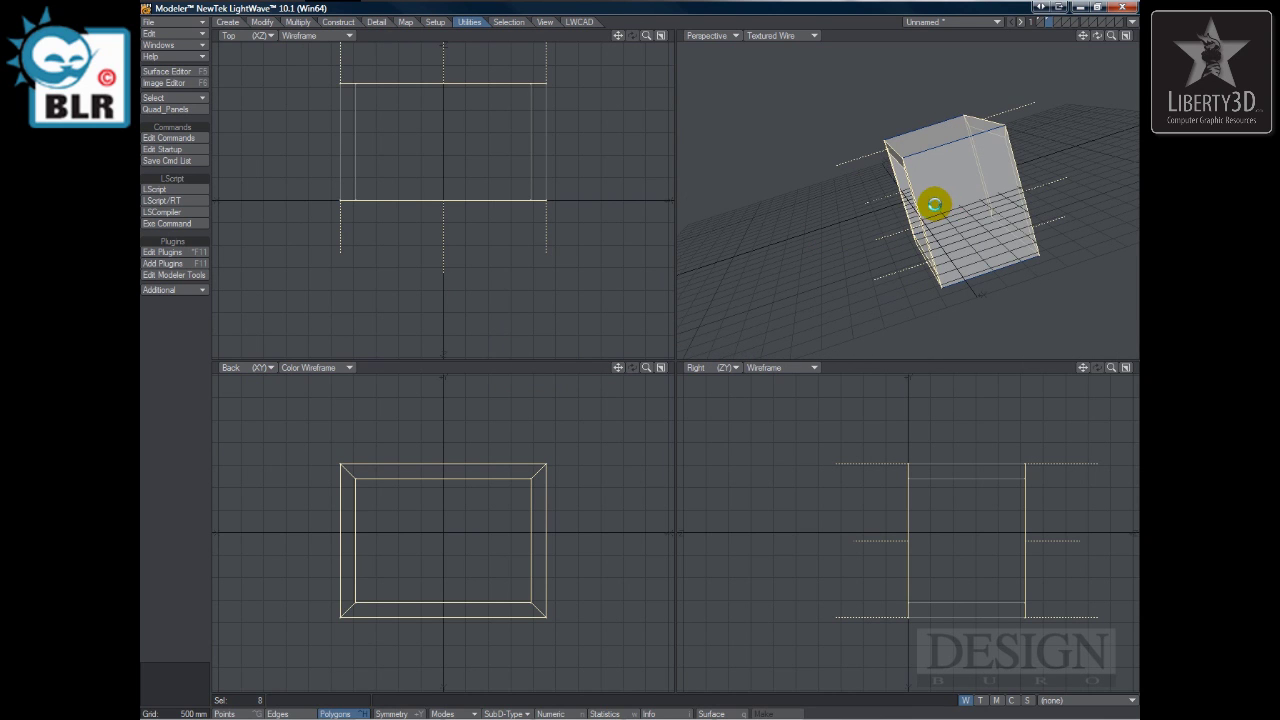
pyautogui.press('u')
pyautogui.click(185, 290)
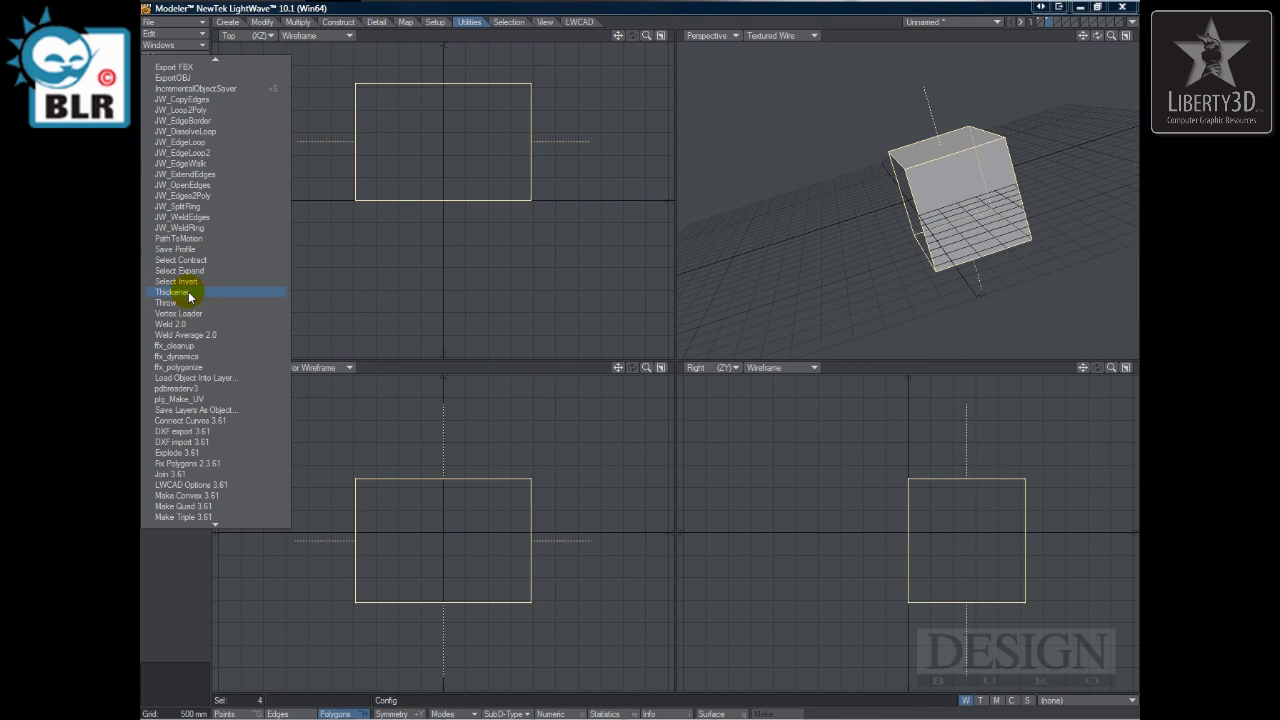
pyautogui.click(188, 292)
pyautogui.click(572, 368)
pyautogui.click(729, 352)
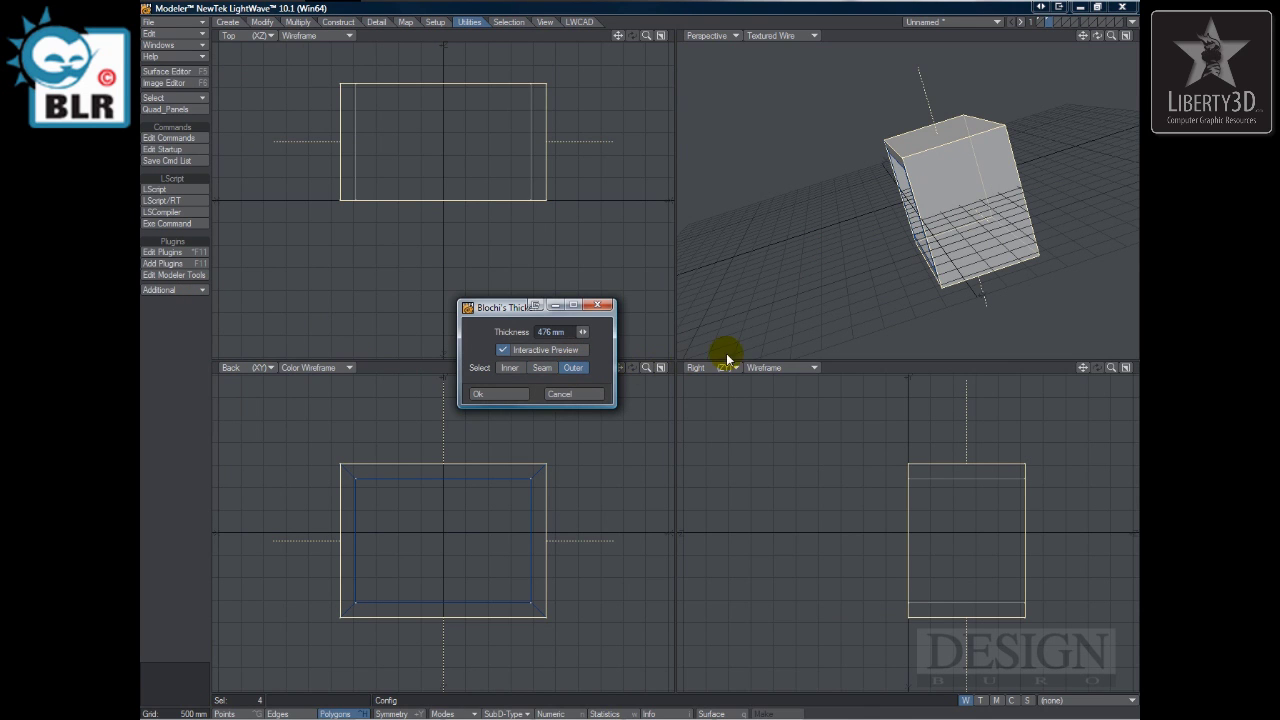
pyautogui.click(524, 396)
# Step: Inspect the outer polygon selection on the thickened box, clear the selection and delete the whole box
pyautogui.keyDown('alt'); pyautogui.moveTo(749, 217); pyautogui.dragTo(820, 294); pyautogui.keyUp('alt')
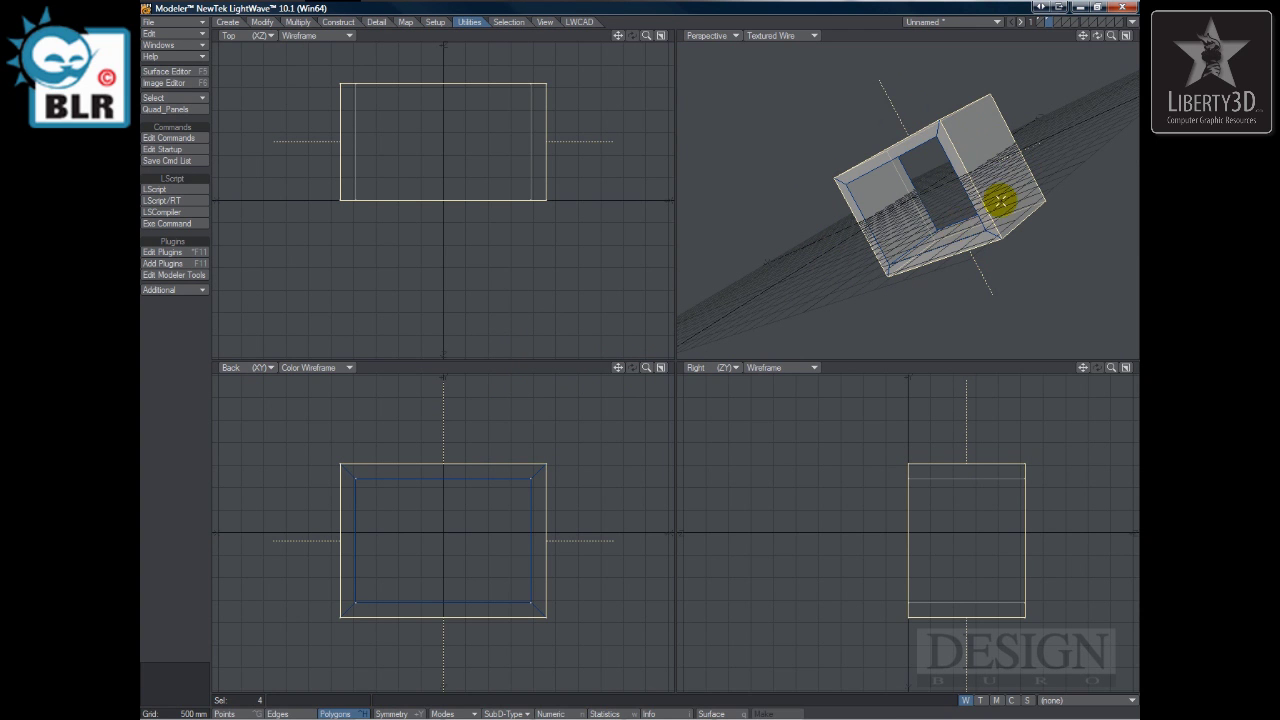
pyautogui.keyDown('alt'); pyautogui.moveTo(1008, 193); pyautogui.dragTo(927, 203); pyautogui.keyUp('alt')
pyautogui.press('/')
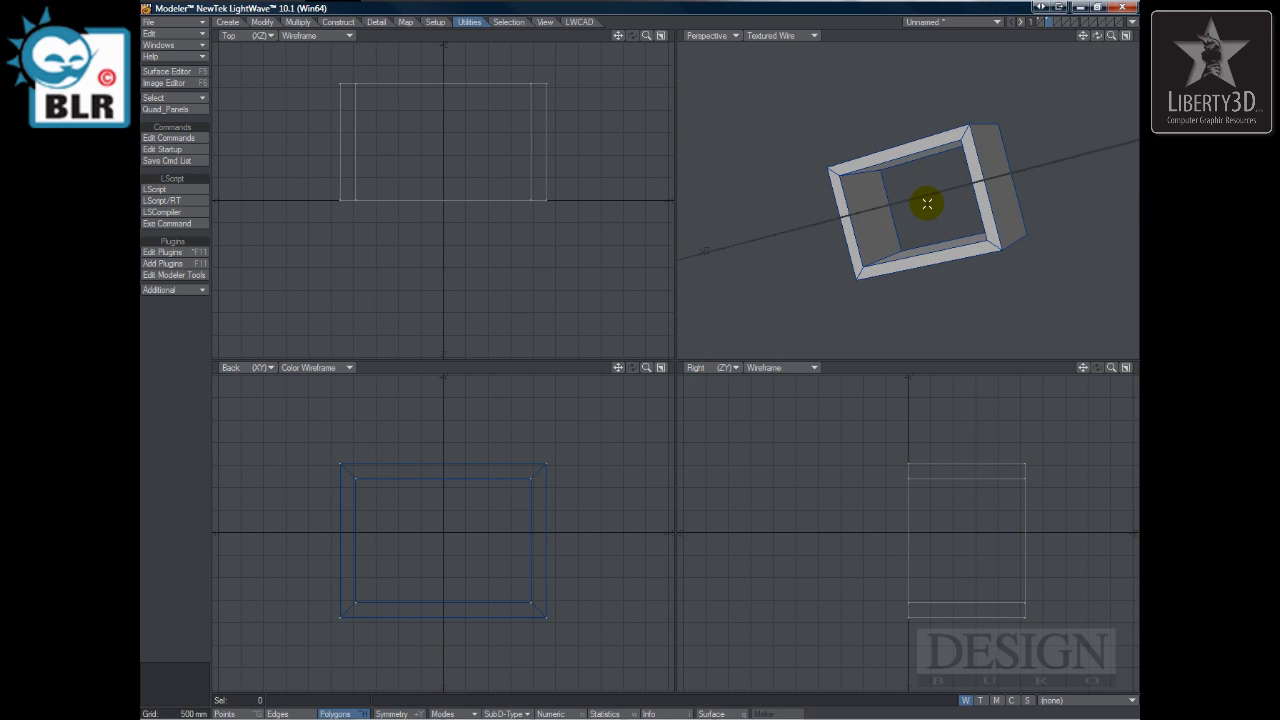
pyautogui.press('Delete')
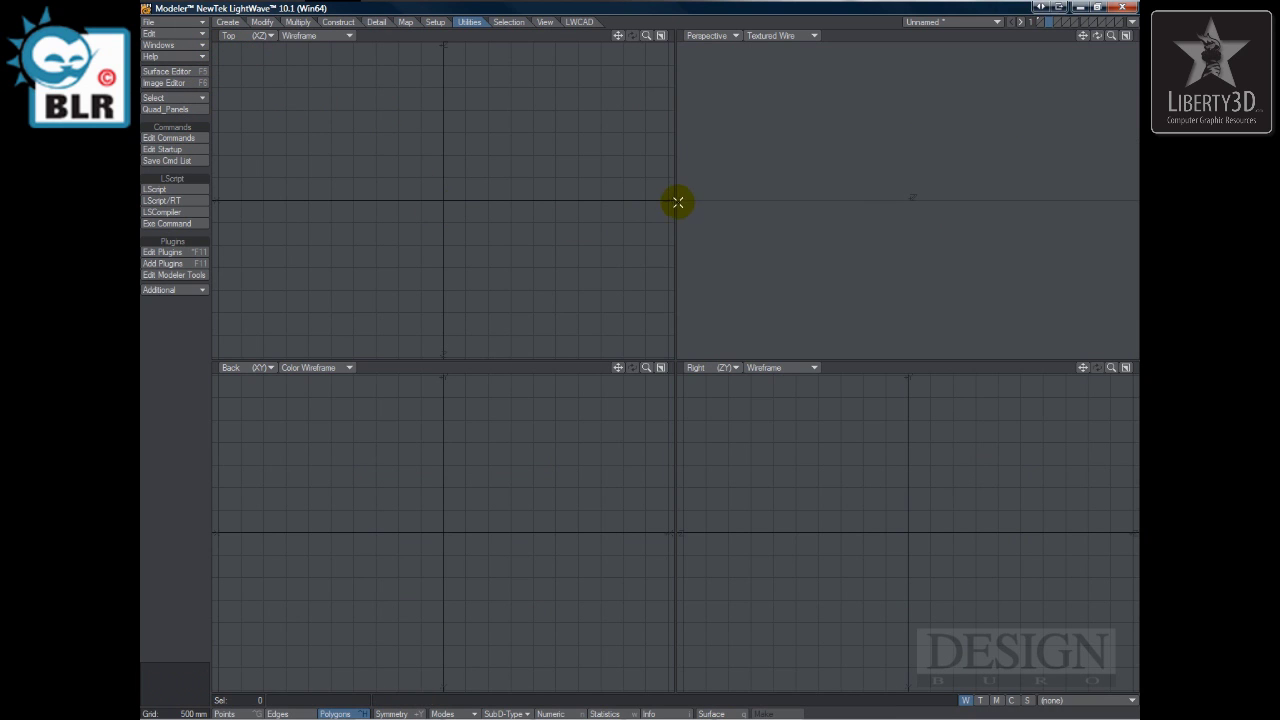
# Step: Draw an eight-sided disc on the Z axis near the origin, with radii of about 2.05 m by 1.75 m
pyautogui.click(228, 21)
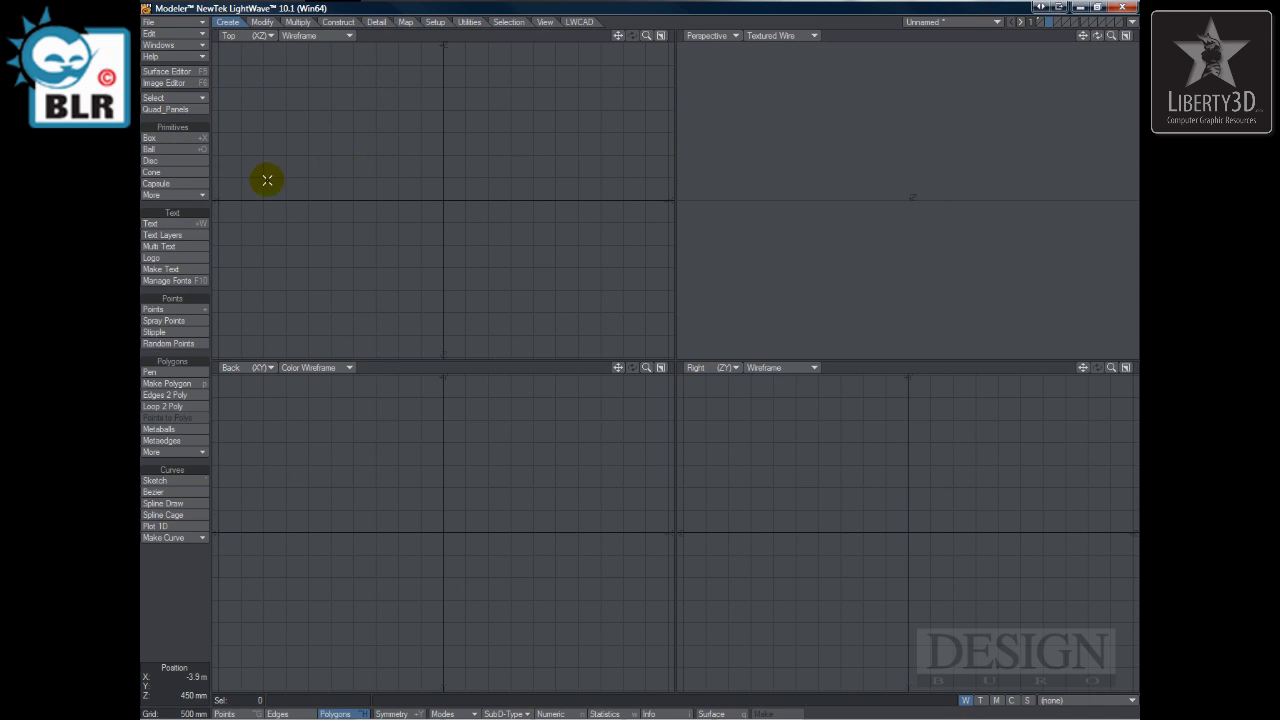
pyautogui.click(170, 160)
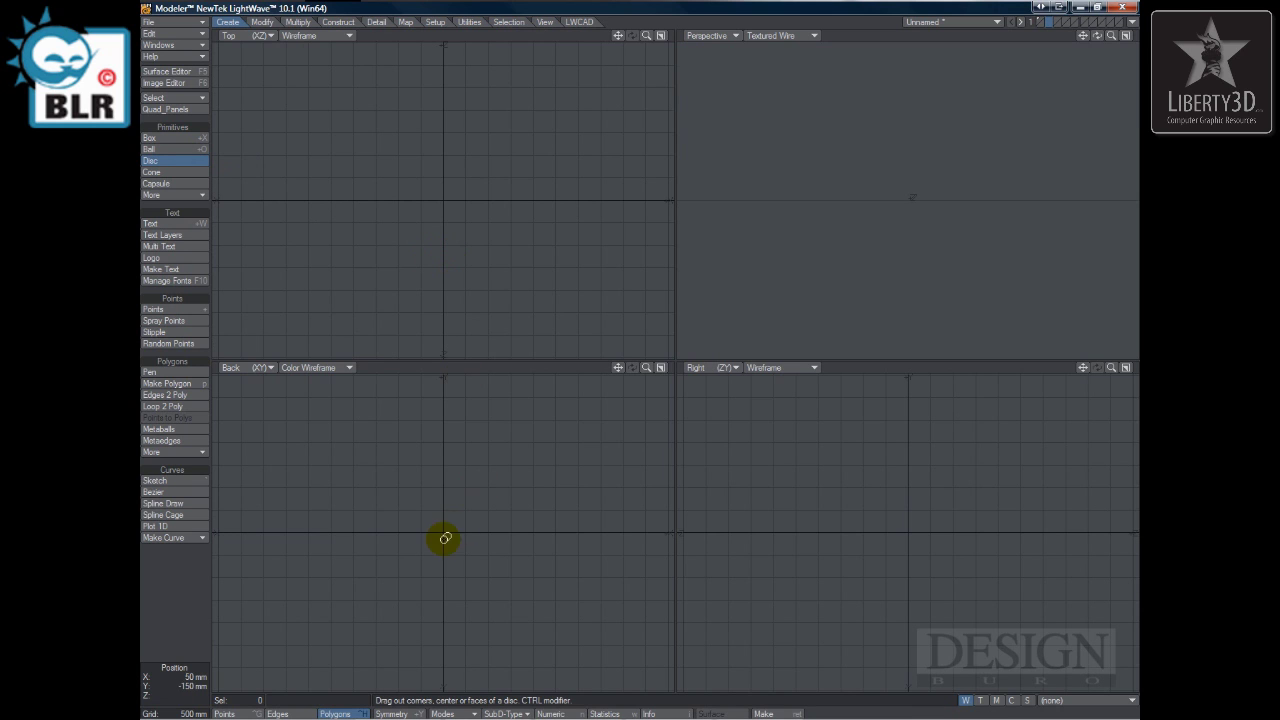
pyautogui.moveTo(431, 541); pyautogui.dragTo(523, 457)
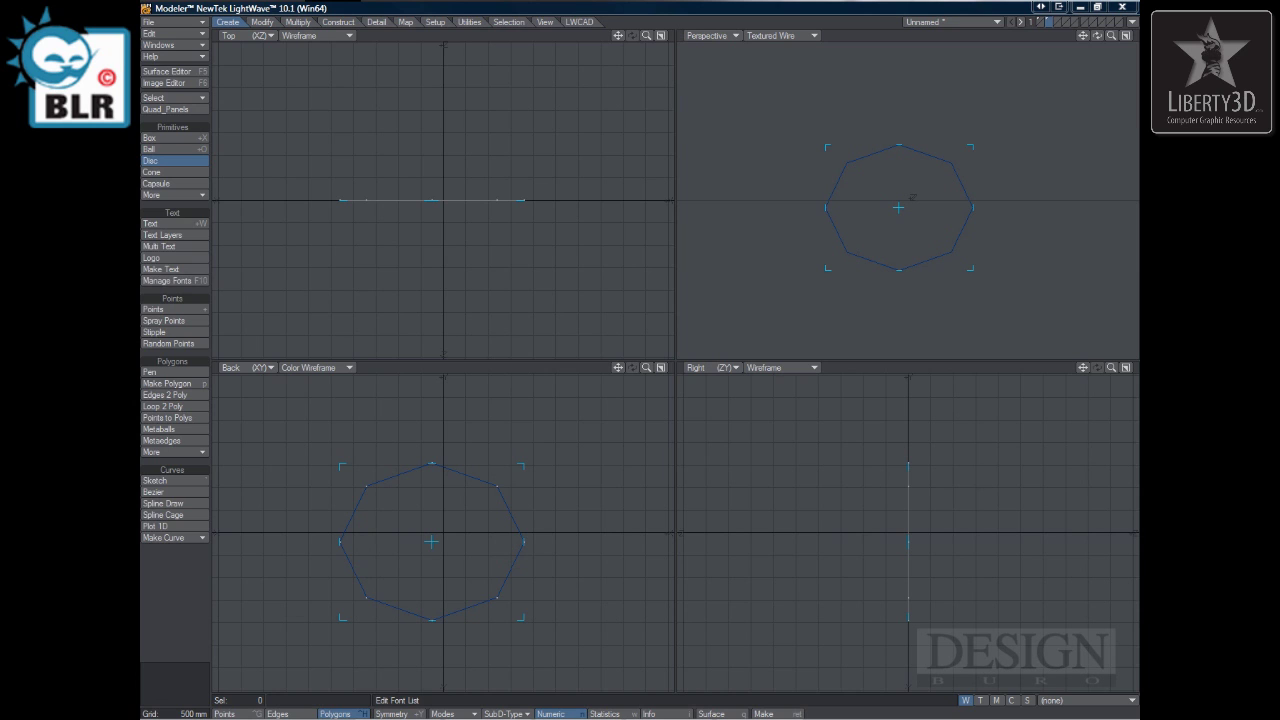
pyautogui.moveTo(378, 60); pyautogui.dragTo(717, 117)
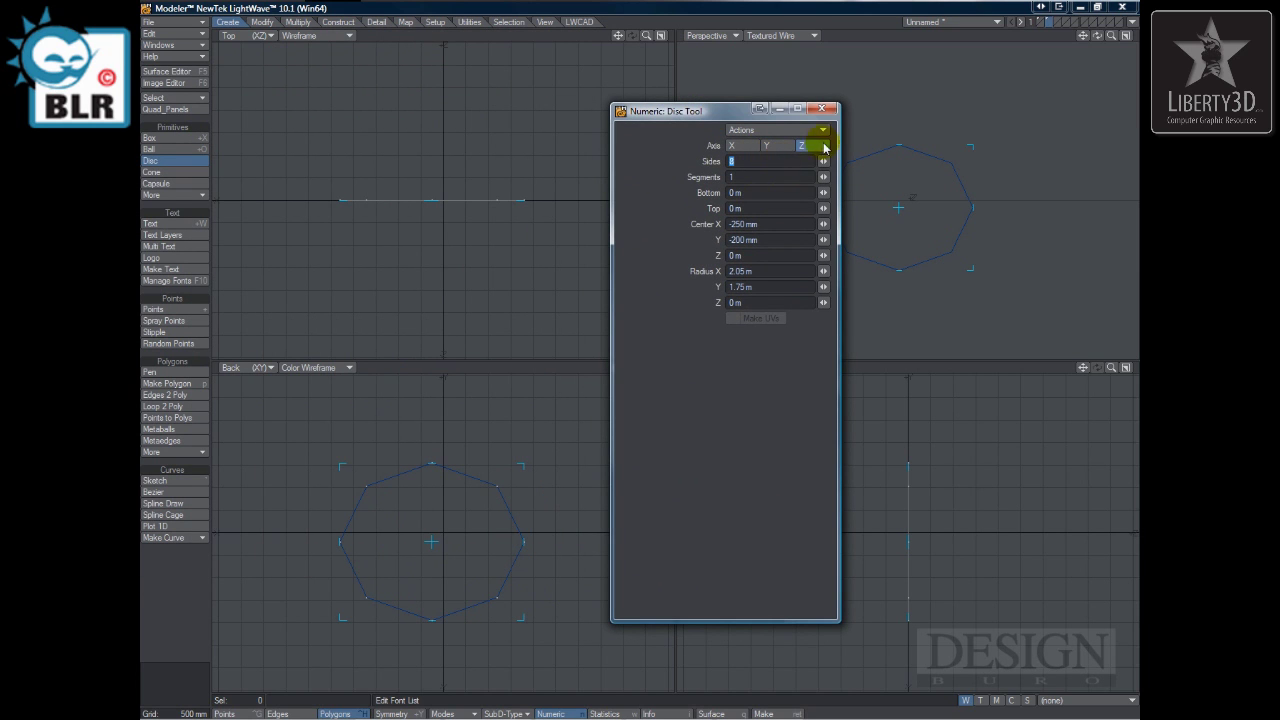
pyautogui.click(826, 109)
# Step: Stretch the disc along Z into a long eight-sided cylinder and enlarge its cross-section to a nearly regular octagon
pyautogui.click(437, 73)
pyautogui.moveTo(431, 231); pyautogui.dragTo(428, 346)
pyautogui.scroll(-3, 614, 167)
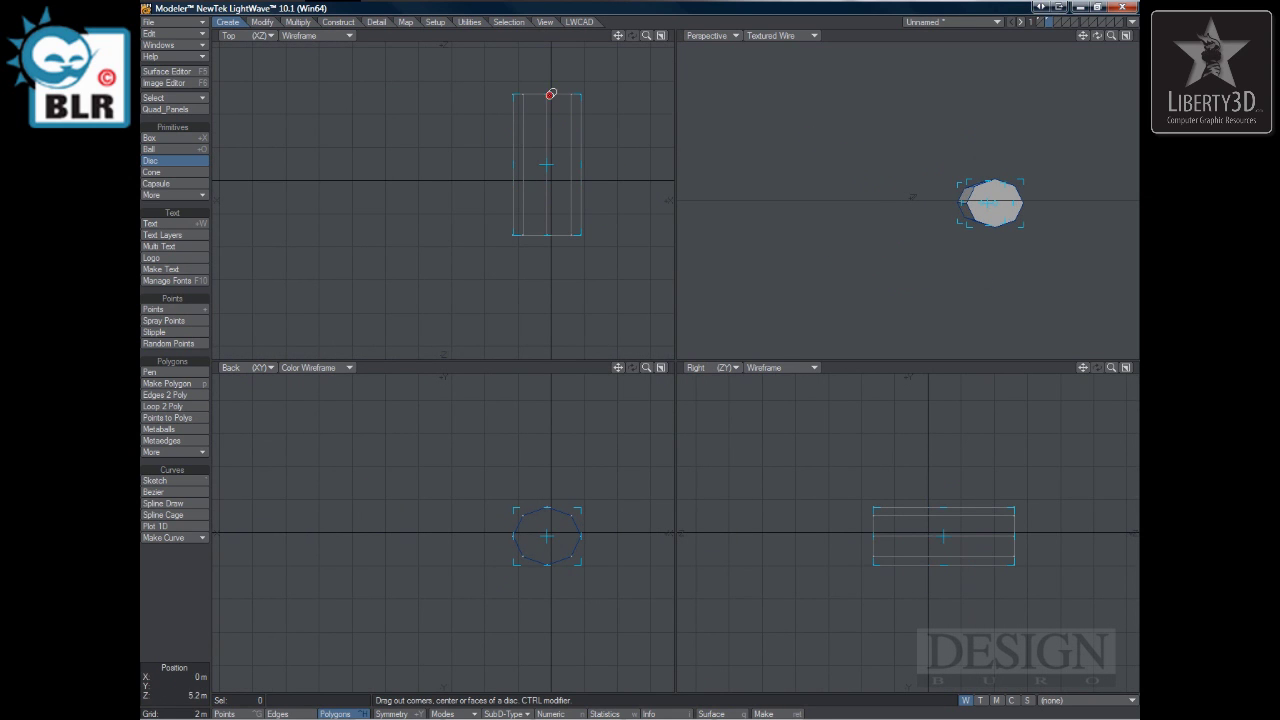
pyautogui.moveTo(549, 247); pyautogui.dragTo(553, 253)
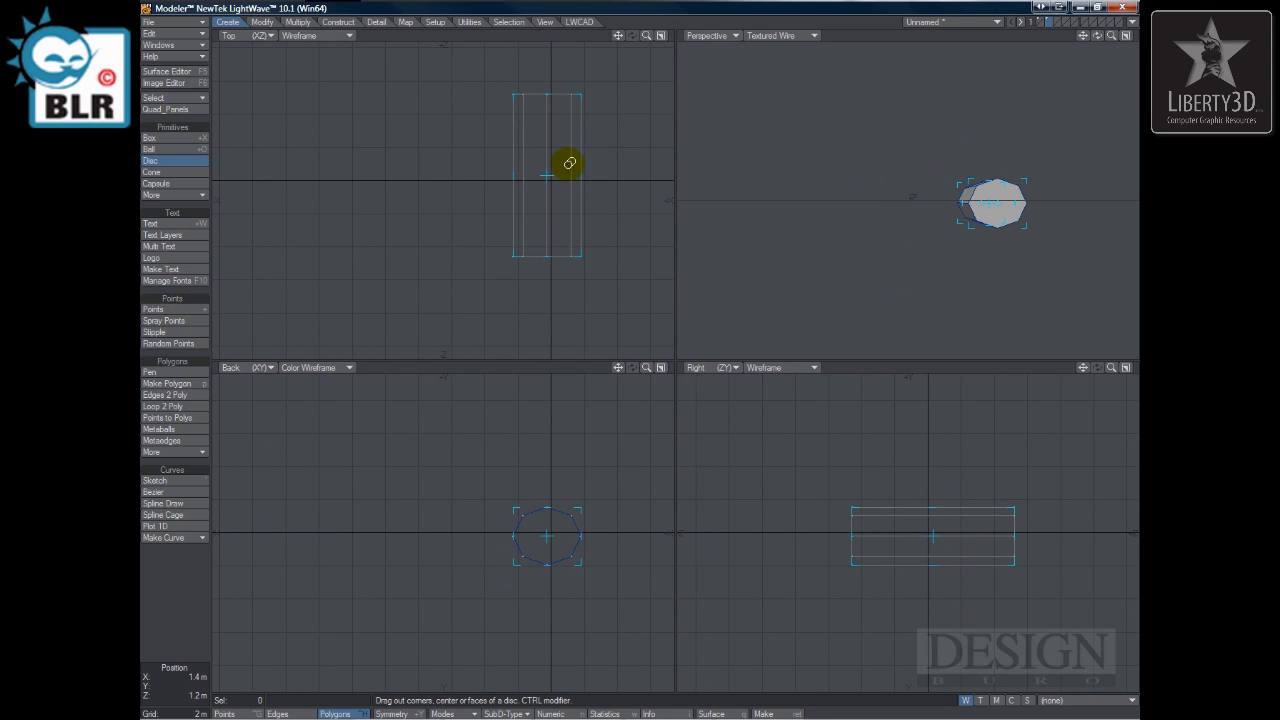
pyautogui.moveTo(580, 506); pyautogui.dragTo(585, 501)
pyautogui.moveTo(548, 167); pyautogui.dragTo(552, 298)
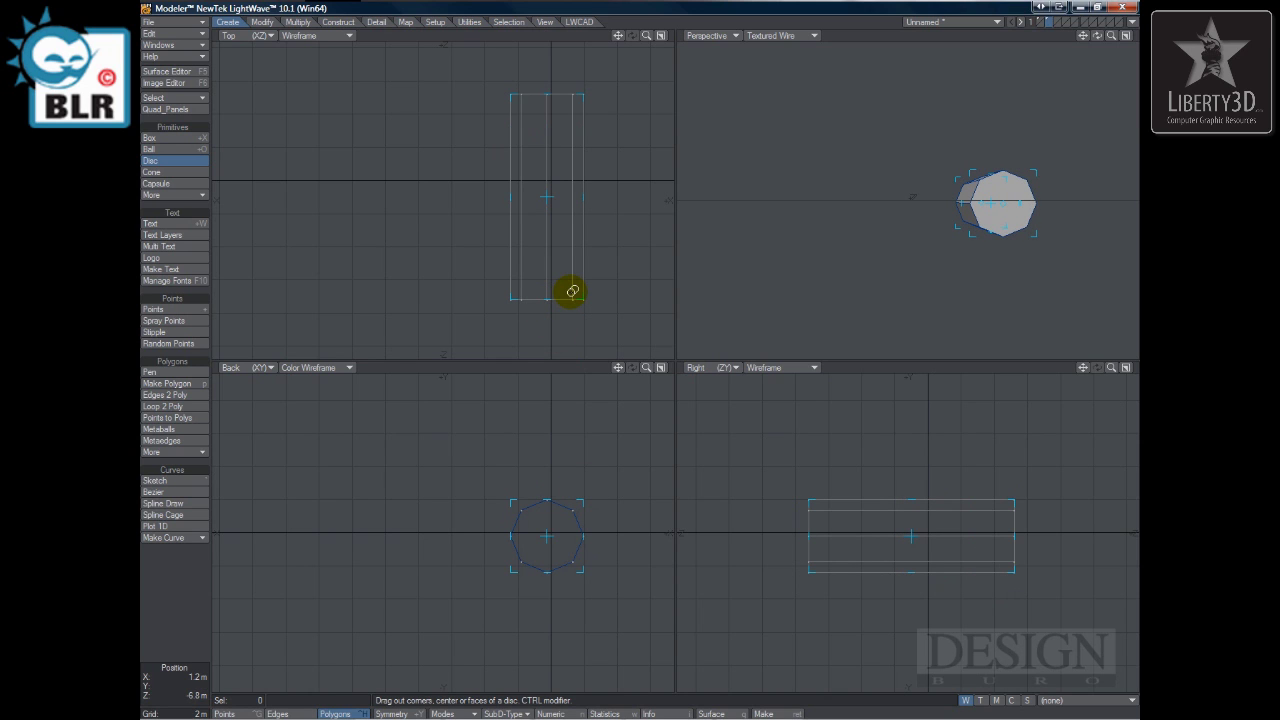
pyautogui.press('space')
# Step: Set the SubD type to Catmull-Clark, preview the subdivided cylinder and return it to plain polygons
pyautogui.press('Tab')
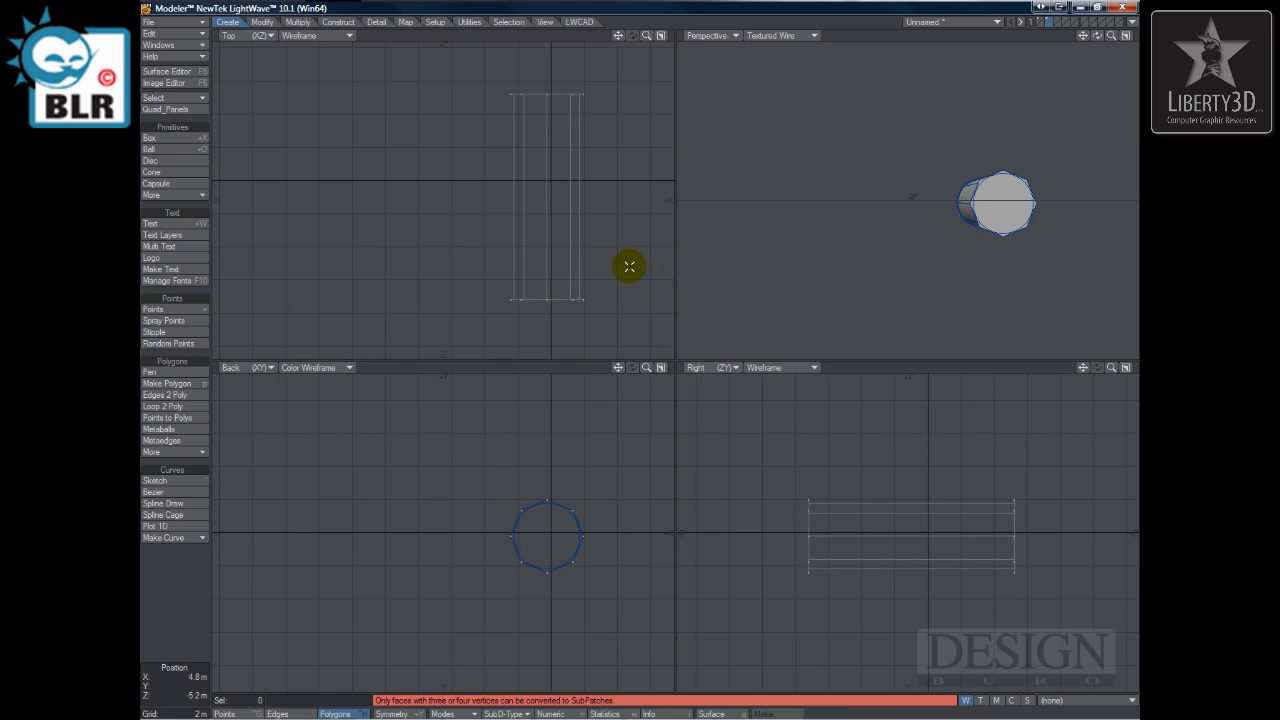
pyautogui.press('Tab')
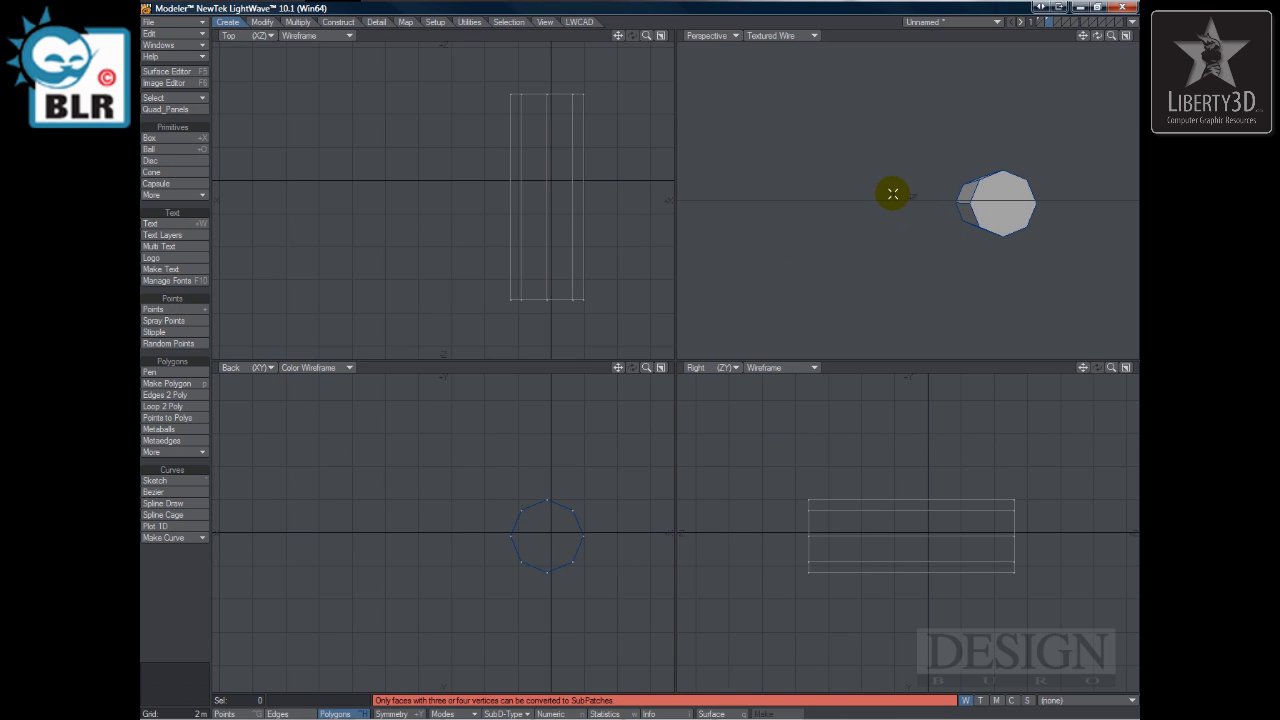
pyautogui.click(521, 714)
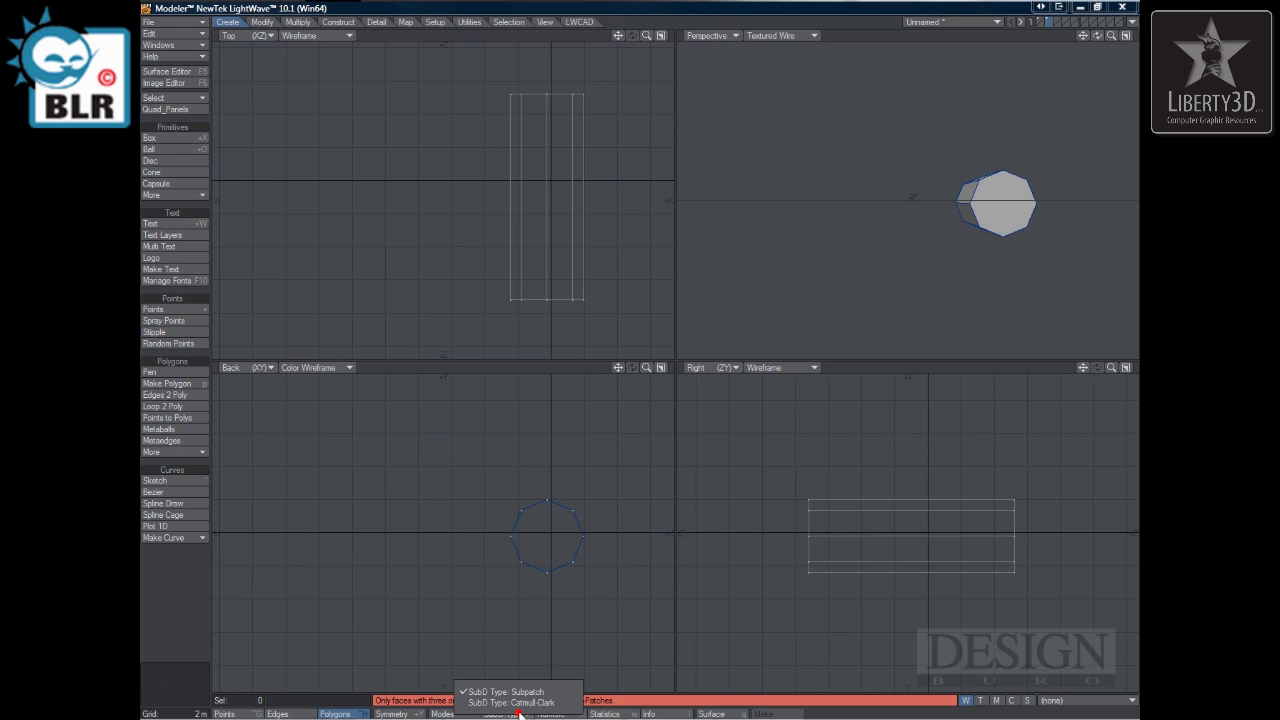
pyautogui.click(520, 700)
pyautogui.press('Tab')
pyautogui.keyDown('alt'); pyautogui.moveTo(900, 194); pyautogui.dragTo(928, 214); pyautogui.keyUp('alt')
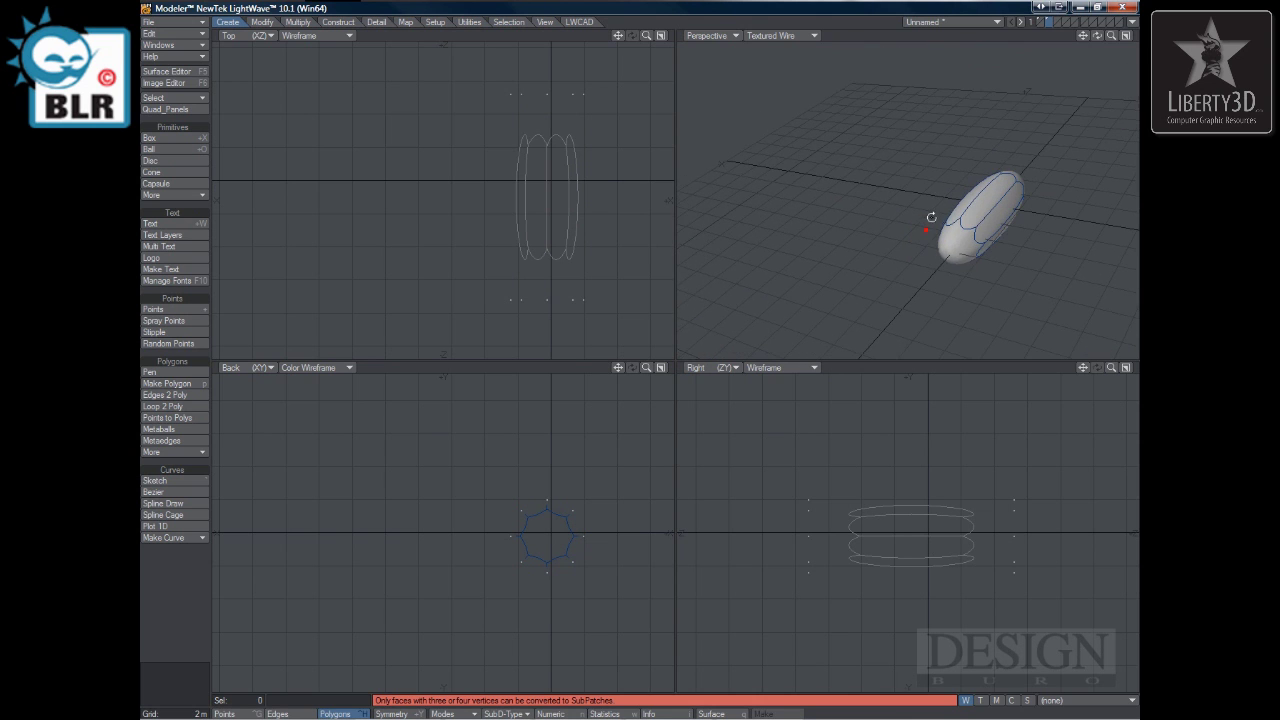
pyautogui.press('Tab')
# Step: Delete the cylinder's two end-cap polygons and center the open tube on the origin
pyautogui.click(942, 258)
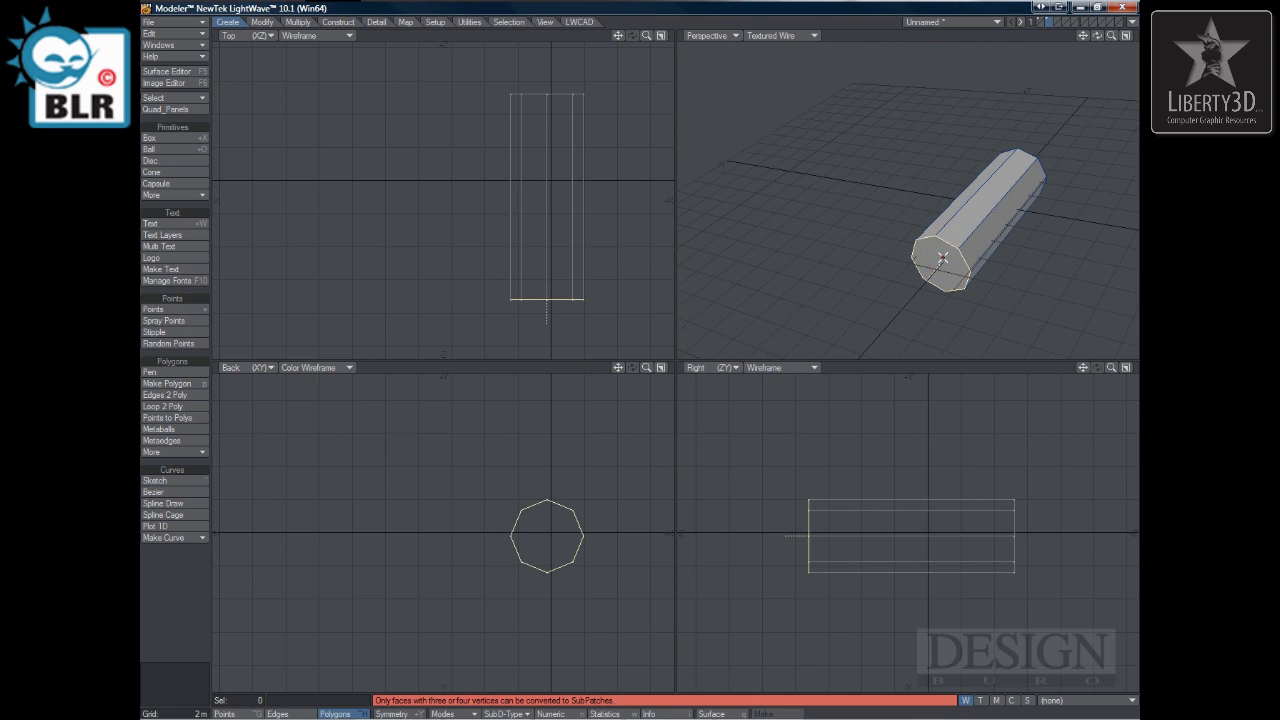
pyautogui.keyDown('alt'); pyautogui.moveTo(940, 251); pyautogui.dragTo(940, 243); pyautogui.keyUp('alt')
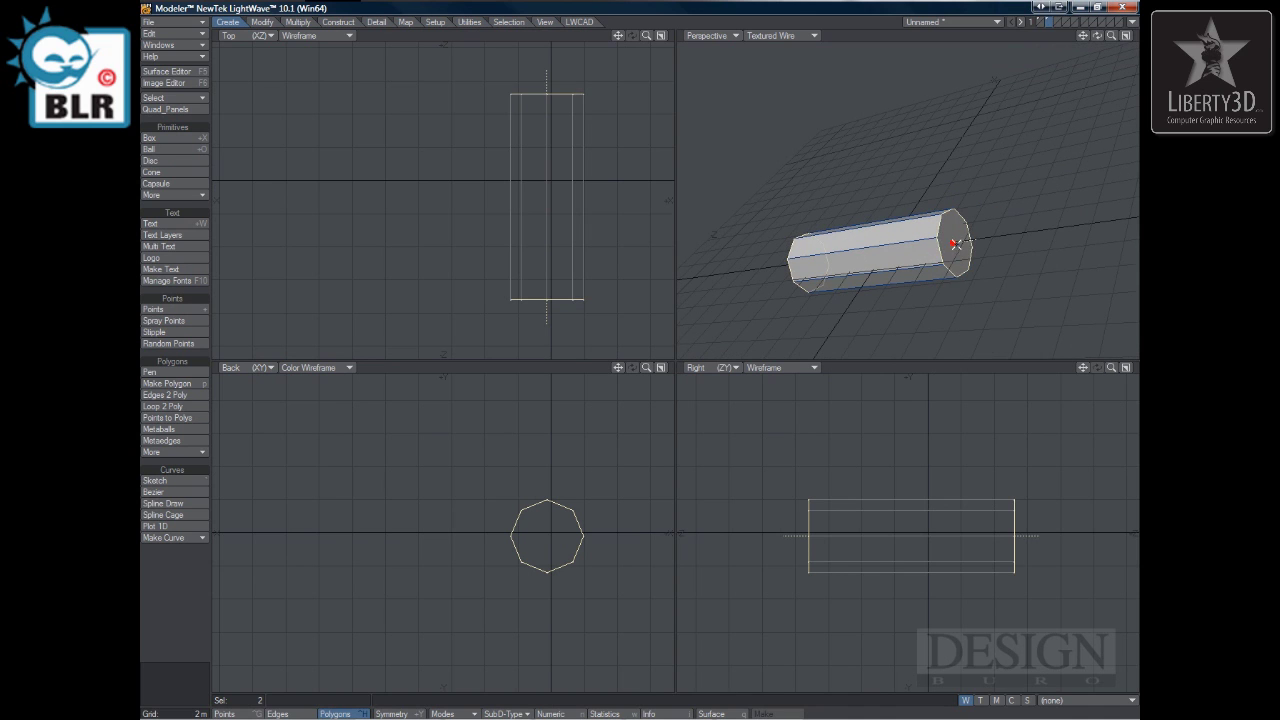
pyautogui.press('Delete')
pyautogui.keyDown('alt'); pyautogui.moveTo(766, 245); pyautogui.dragTo(866, 229); pyautogui.keyUp('alt')
pyautogui.click(830, 155)
pyautogui.moveTo(809, 162); pyautogui.dragTo(806, 166)
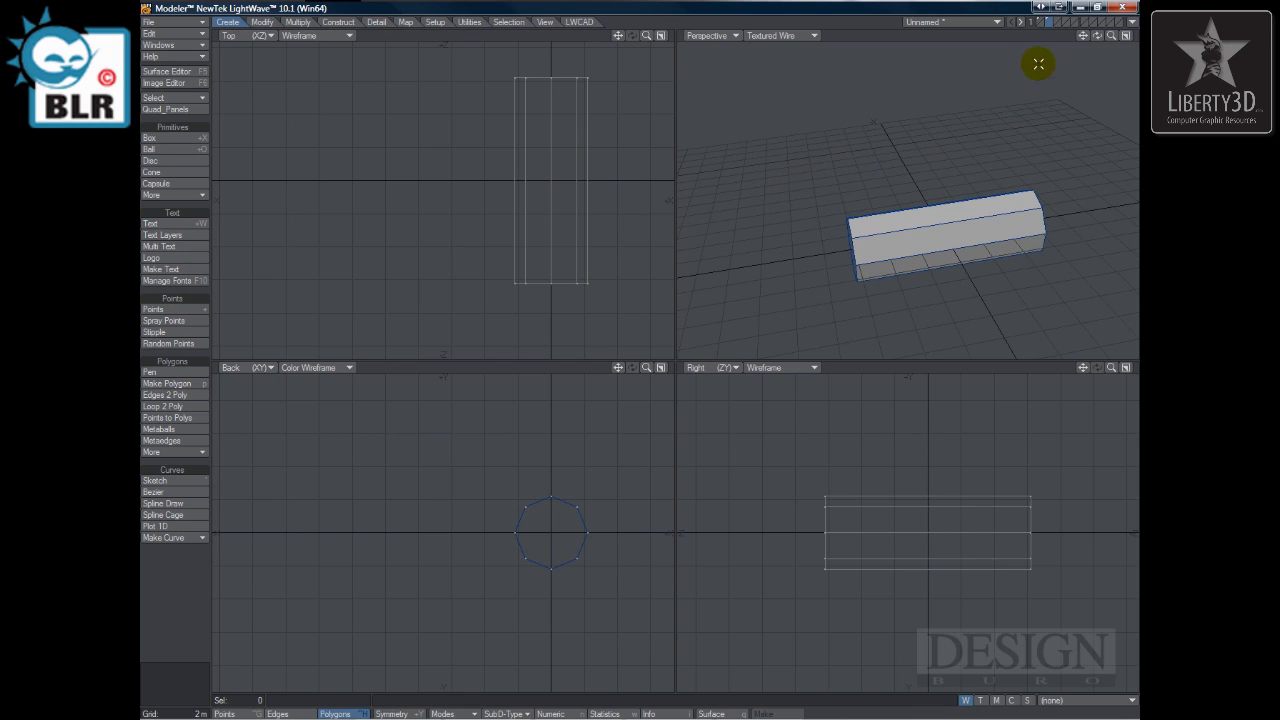
# Step: Place a copy of the open tube in the third layer and clear the geometry from the first layer
pyautogui.click(1053, 20)
pyautogui.click(1046, 20)
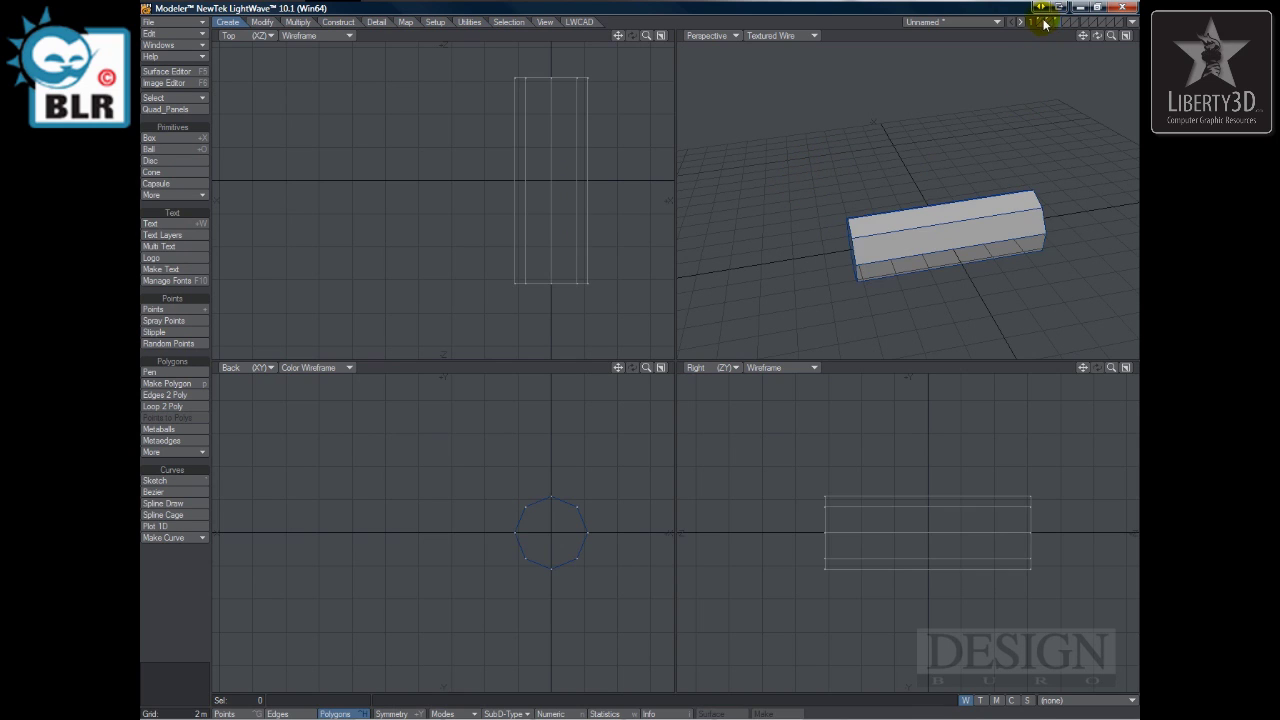
pyautogui.click(1040, 20)
pyautogui.press('Delete')
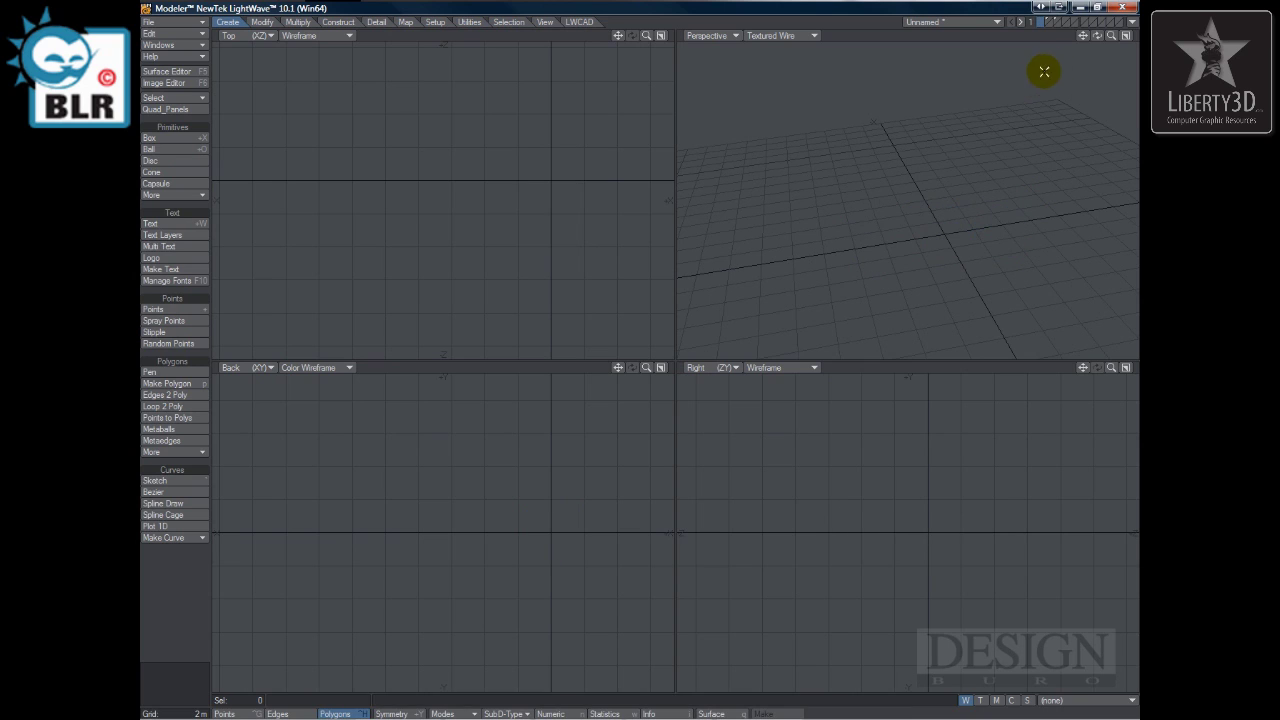
# Step: Rotate the tube in the third layer 90 degrees around the vertical axis so it lies along X
pyautogui.click(1047, 18)
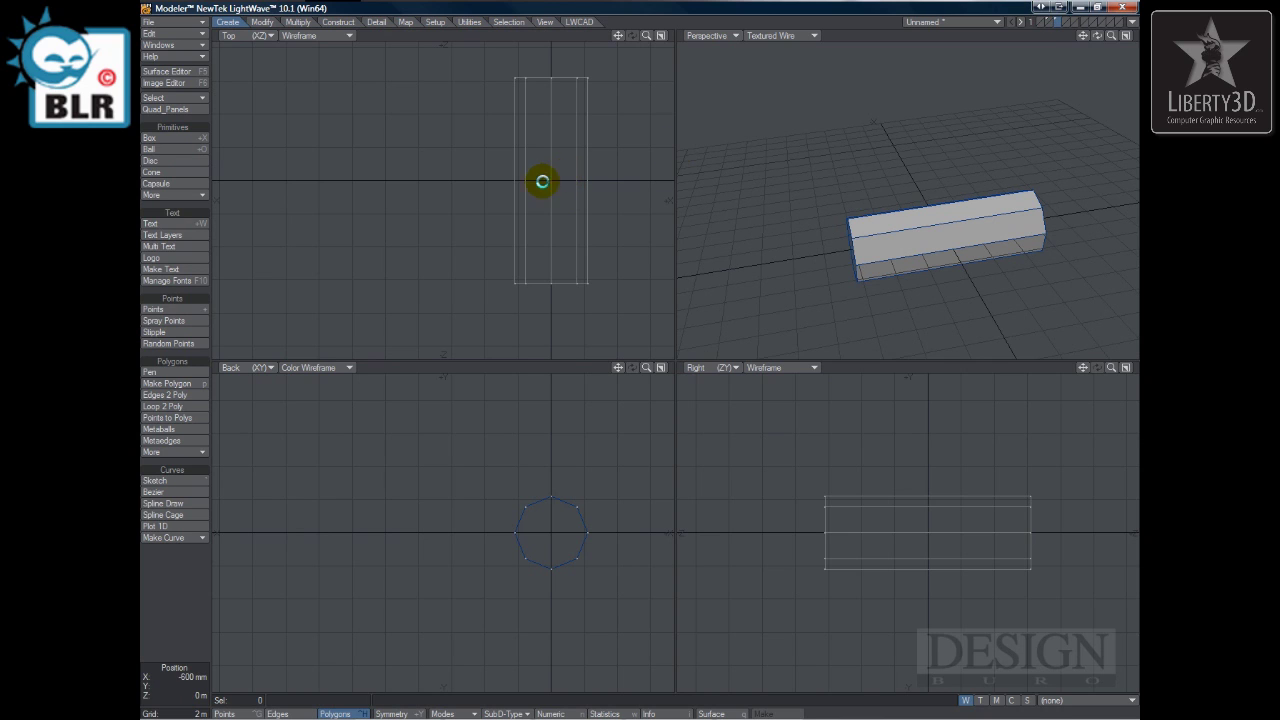
pyautogui.press('r')
pyautogui.click(449, 713)
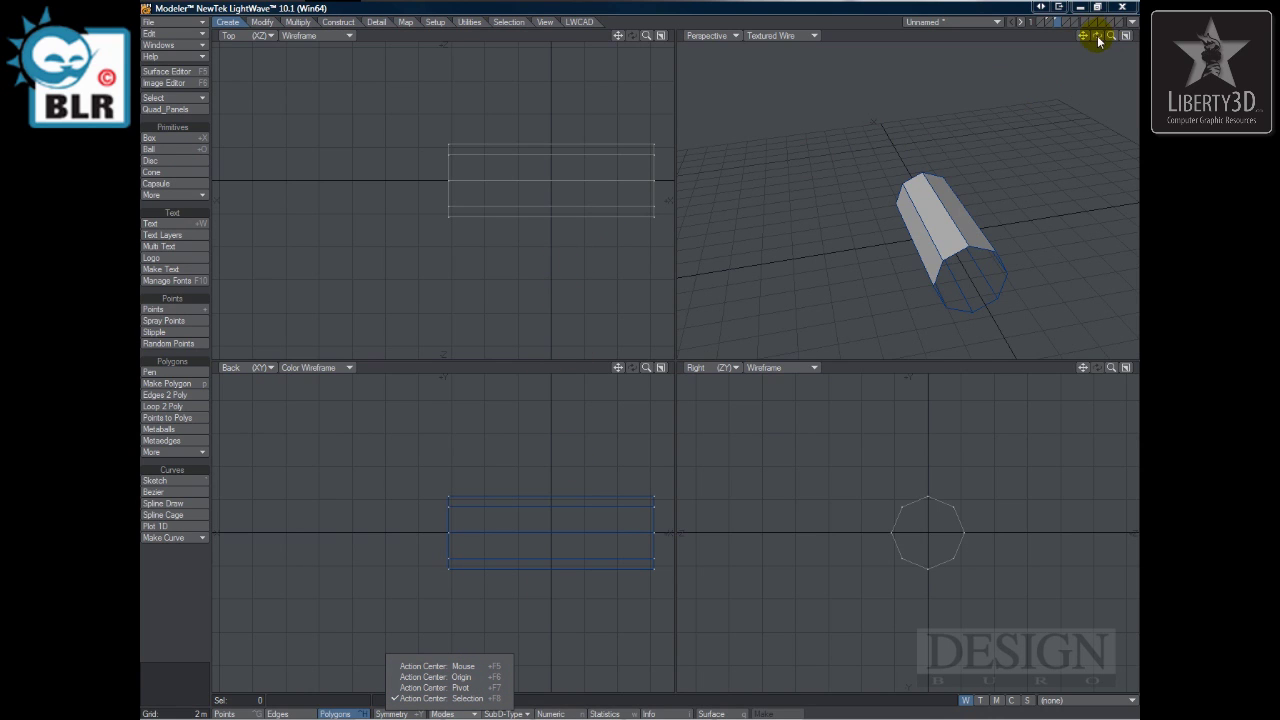
# Step: Combine the second layer's tube with the rotated tube as background using a Boolean Union, and inspect the cross-shaped result
pyautogui.click(1049, 22)
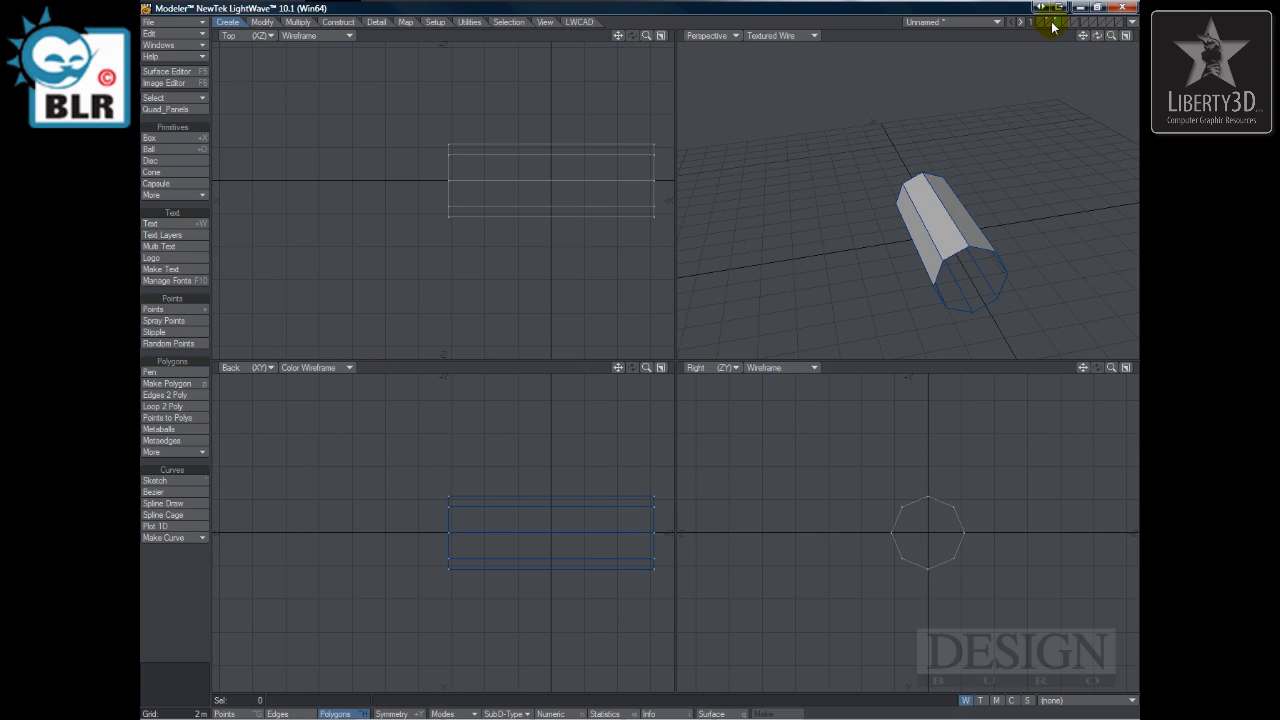
pyautogui.click(1049, 22)
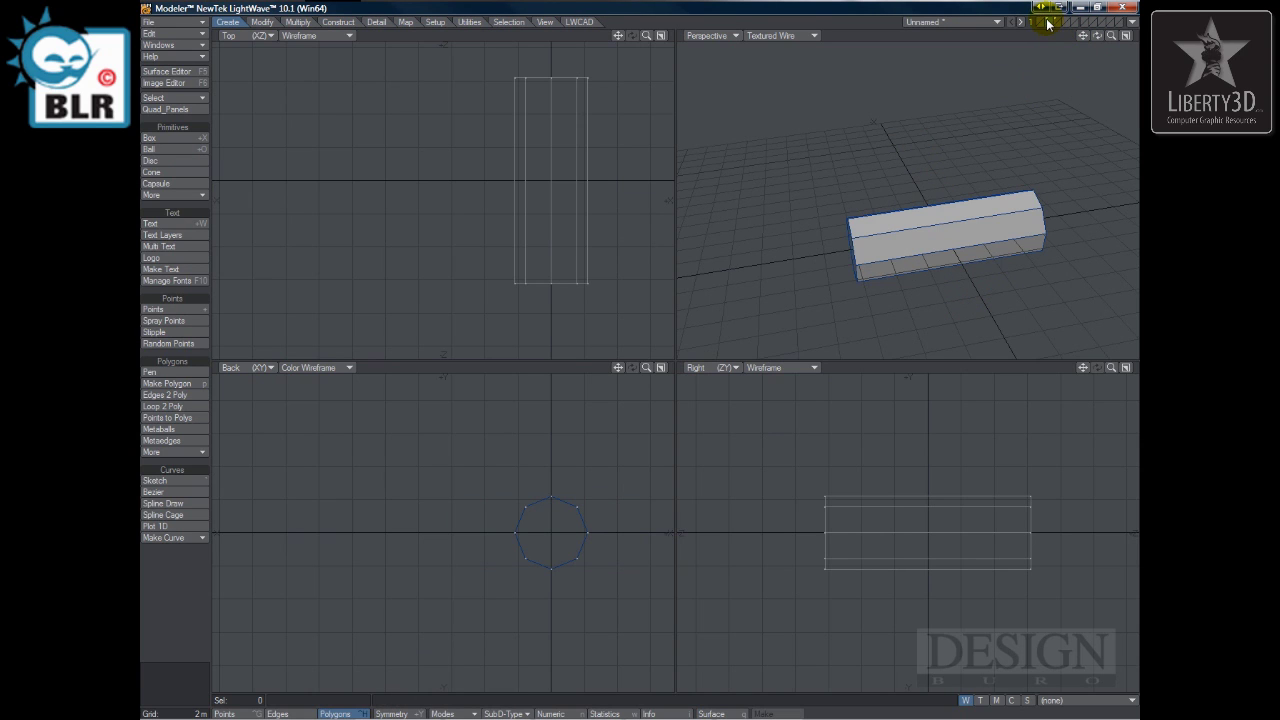
pyautogui.click(1058, 28)
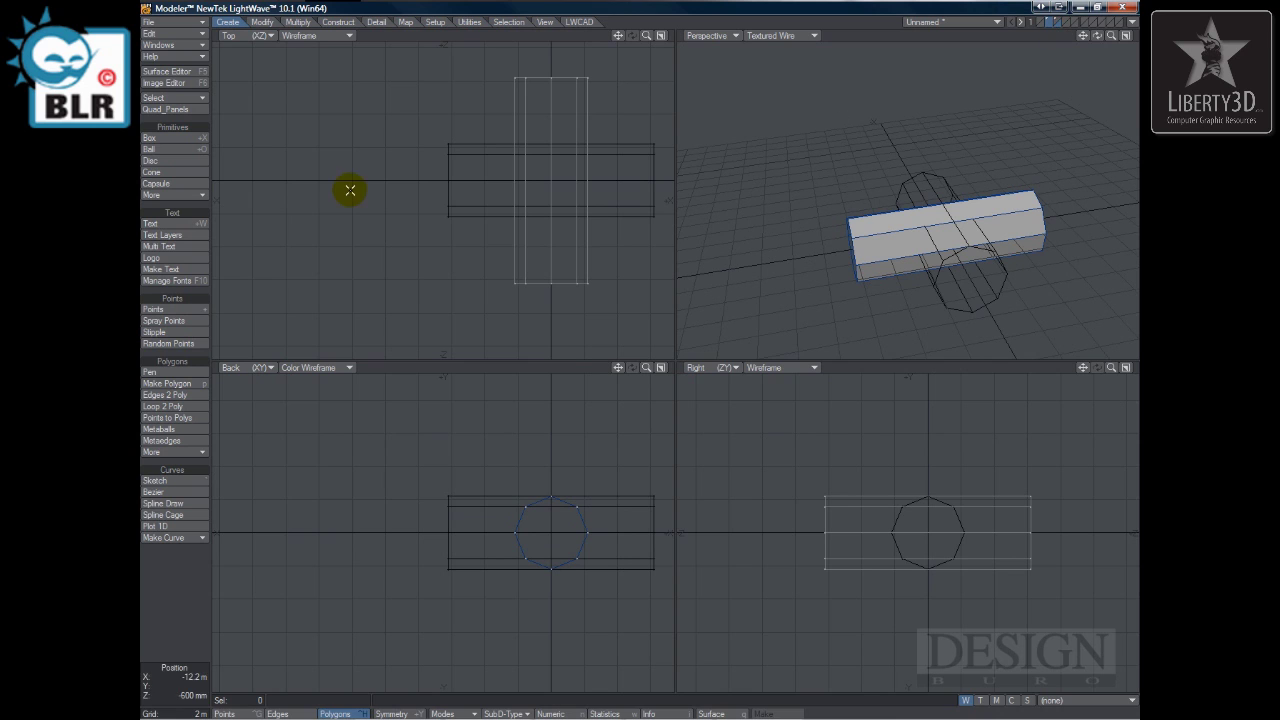
pyautogui.click(328, 22)
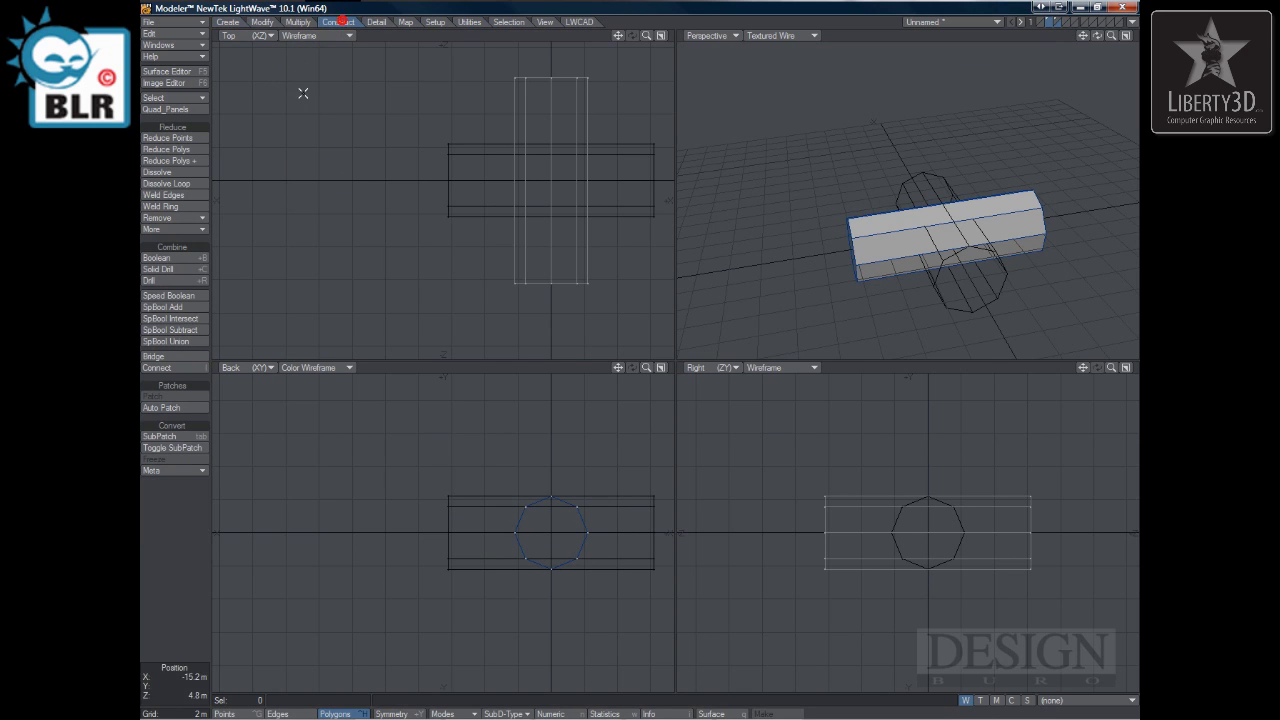
pyautogui.click(200, 257)
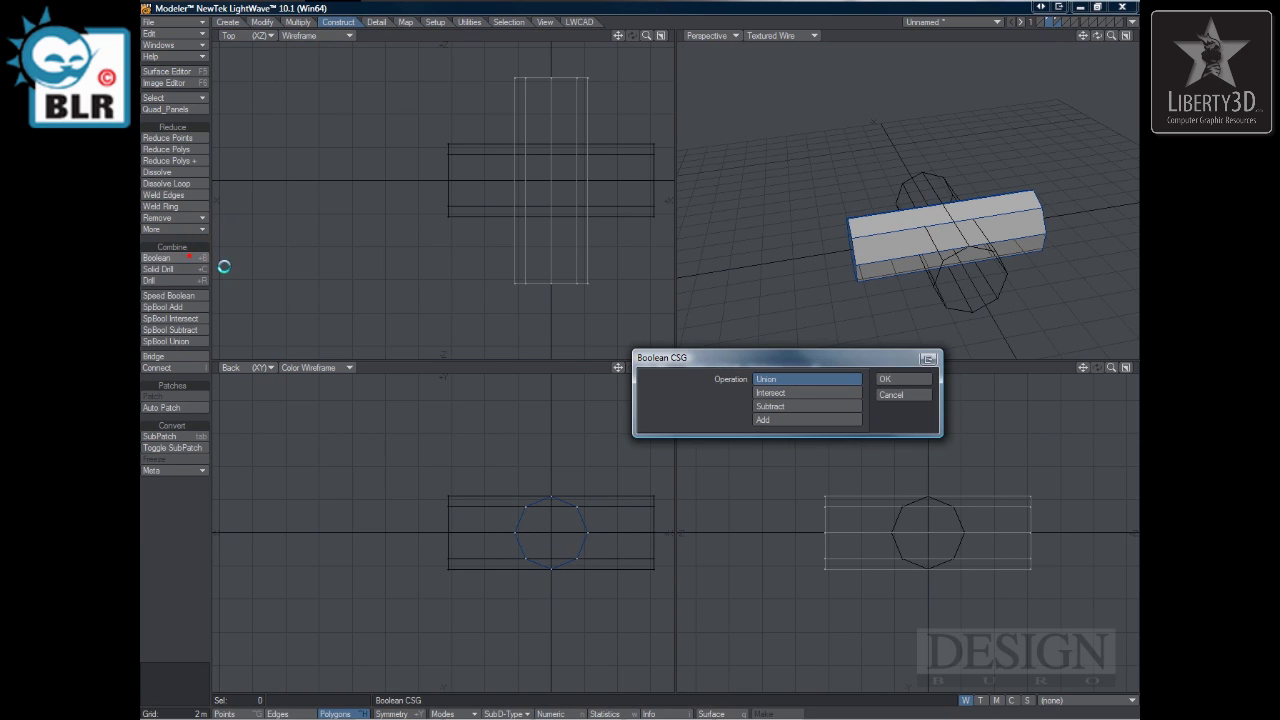
pyautogui.click(904, 378)
pyautogui.keyDown('alt'); pyautogui.moveTo(875, 258); pyautogui.dragTo(941, 239); pyautogui.keyUp('alt')
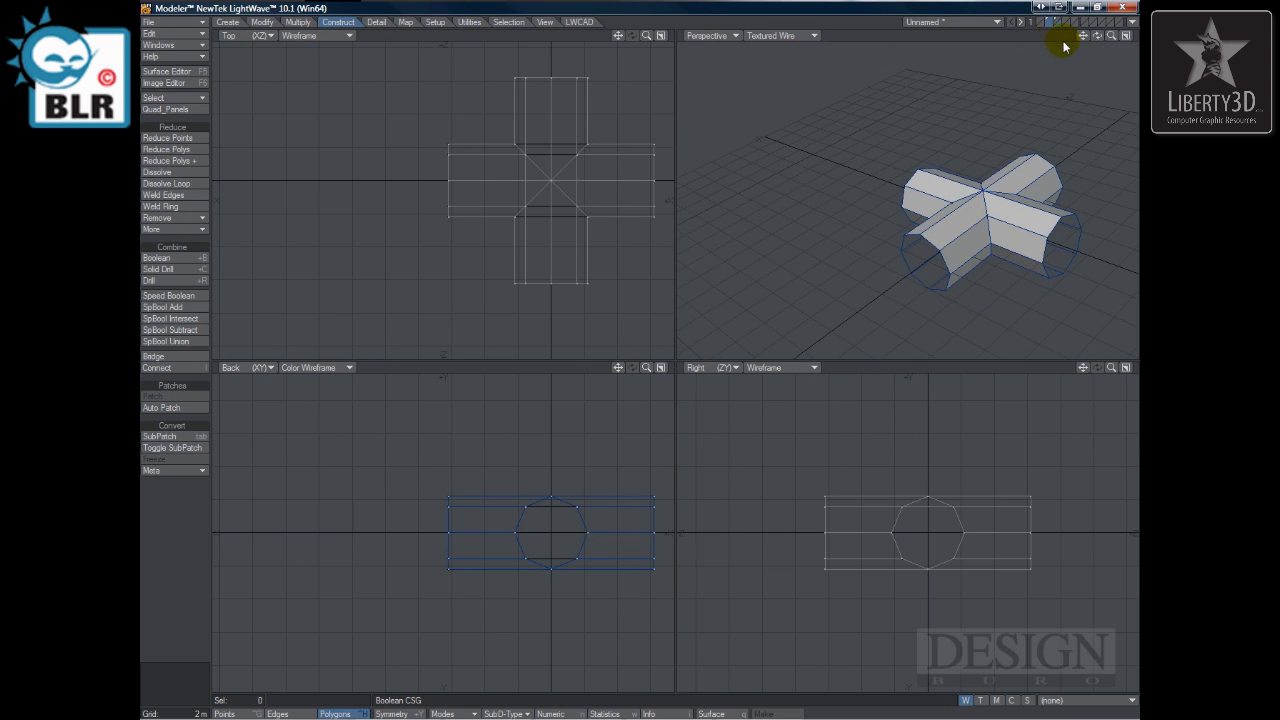
pyautogui.press('a')
pyautogui.keyDown('alt'); pyautogui.moveTo(884, 210); pyautogui.dragTo(941, 266); pyautogui.keyUp('alt')
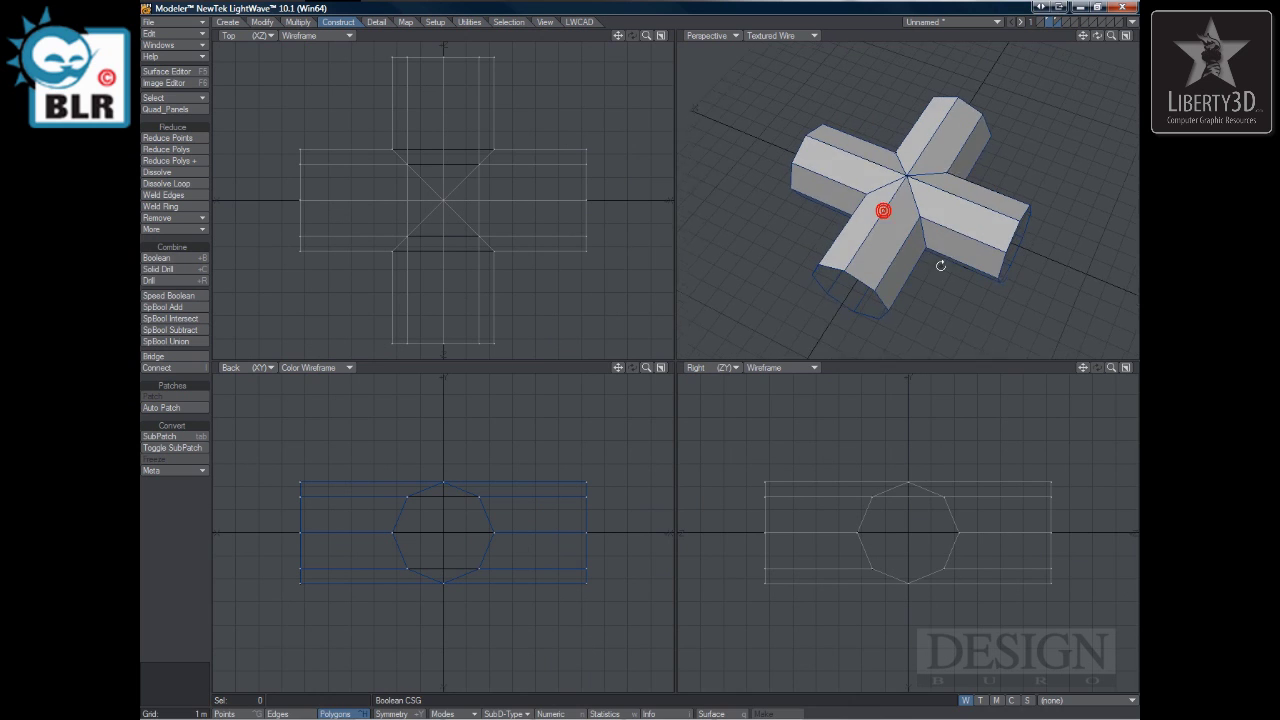
pyautogui.keyDown('alt'); pyautogui.moveTo(890, 190); pyautogui.dragTo(763, 214); pyautogui.keyUp('alt')
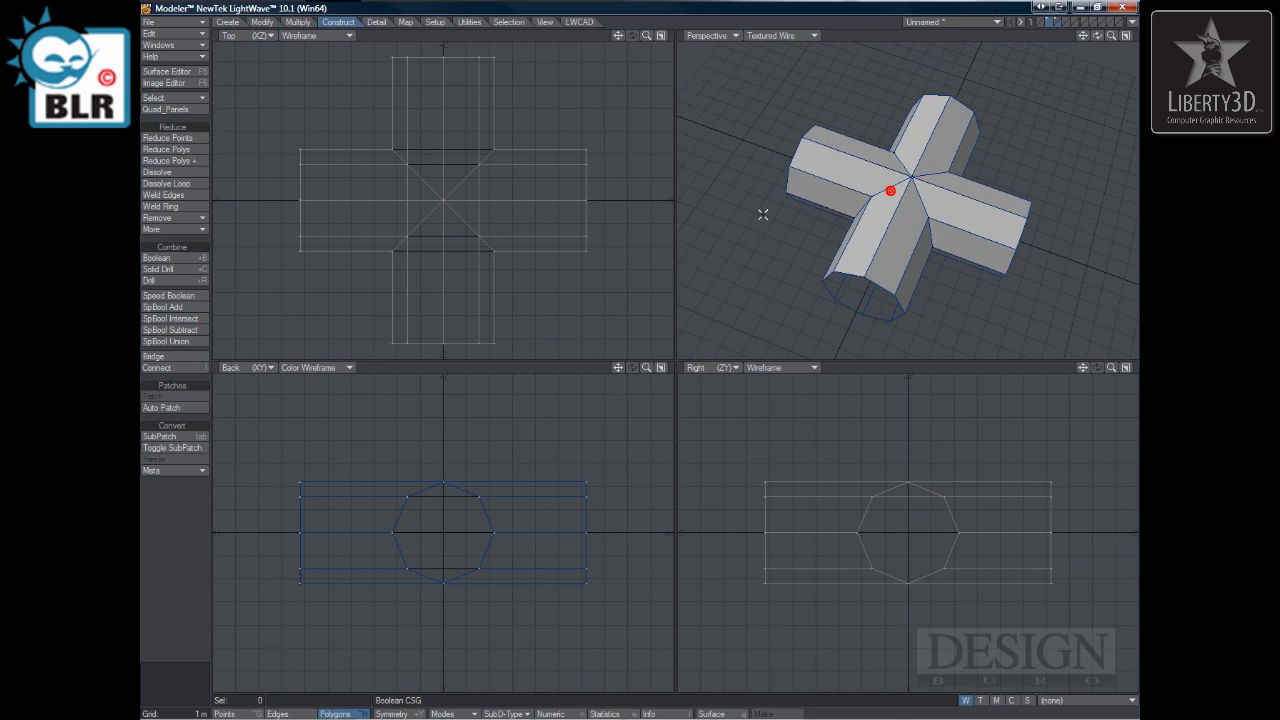
# Step: Delete three arms of the cross and the two leftover pointed polygons, keeping only the arm along negative Z
pyautogui.click(1056, 21)
pyautogui.click(1050, 23)
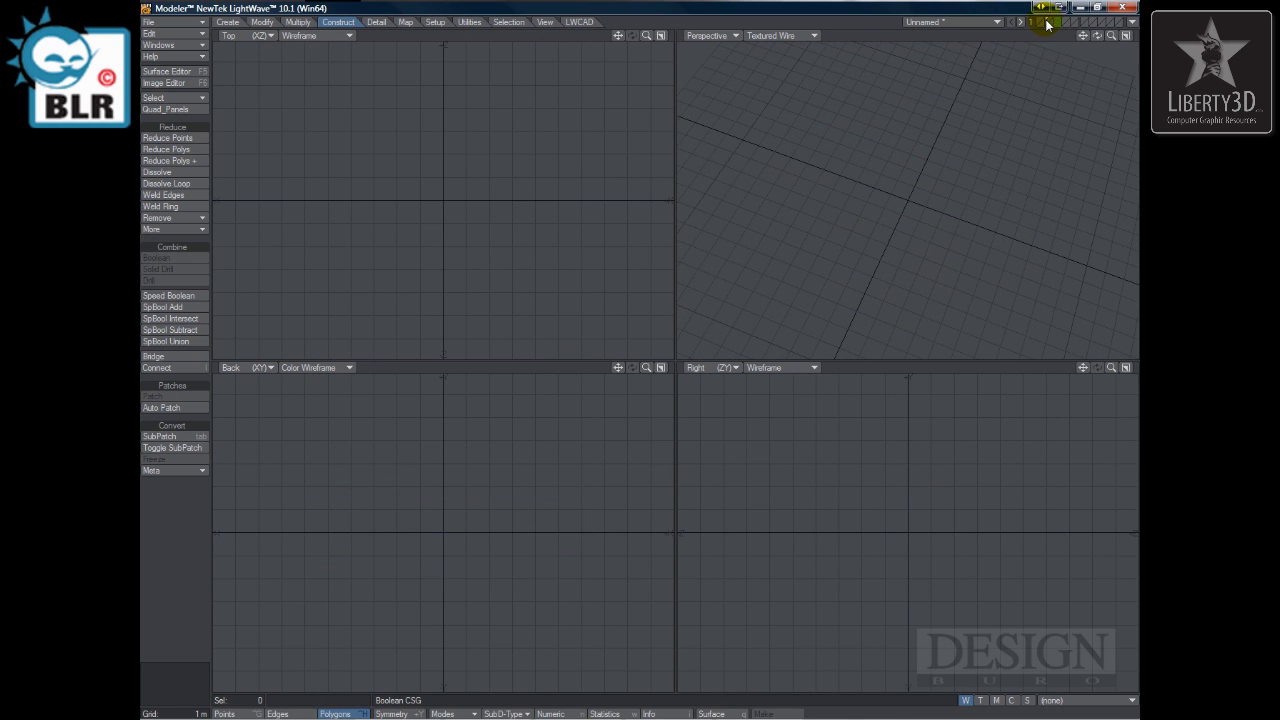
pyautogui.click(1047, 22)
pyautogui.moveTo(328, 268); pyautogui.dragTo(338, 150)
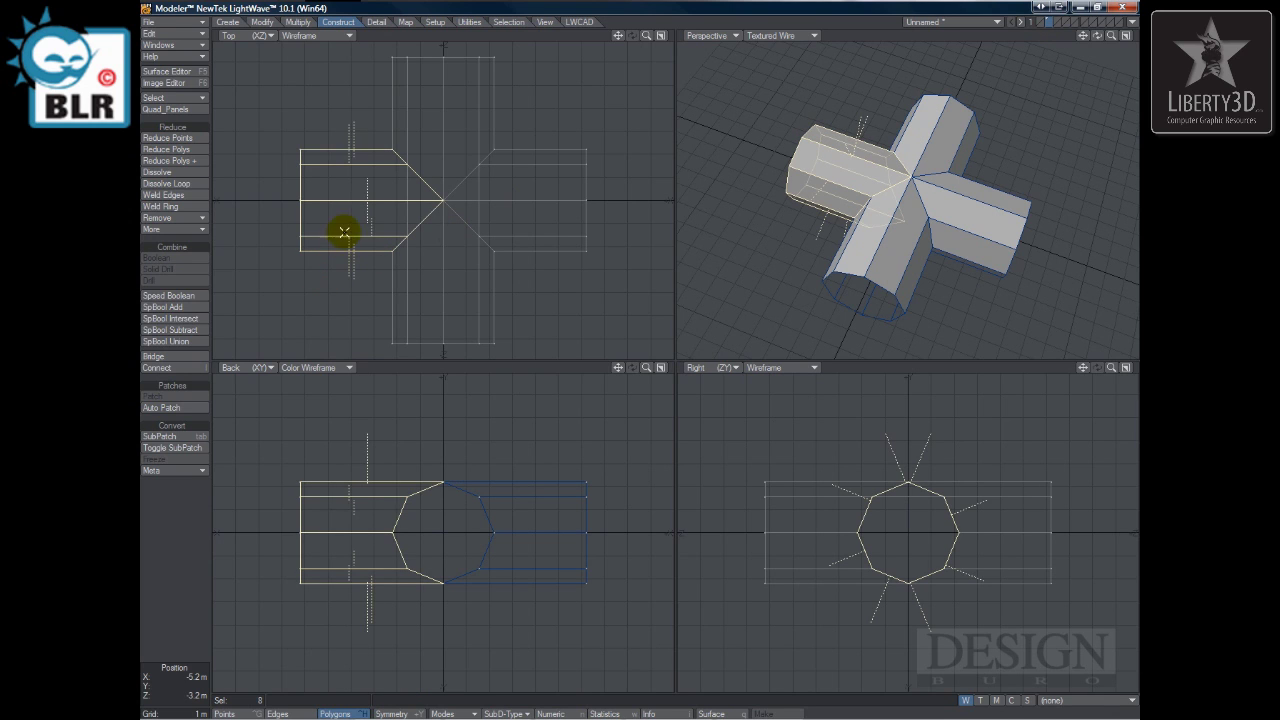
pyautogui.moveTo(344, 232)
pyautogui.mouseDown()
pyautogui.moveTo(537, 103)
pyautogui.moveTo(440, 103)
pyautogui.moveTo(509, 114)
pyautogui.moveTo(532, 254)
pyautogui.mouseUp()
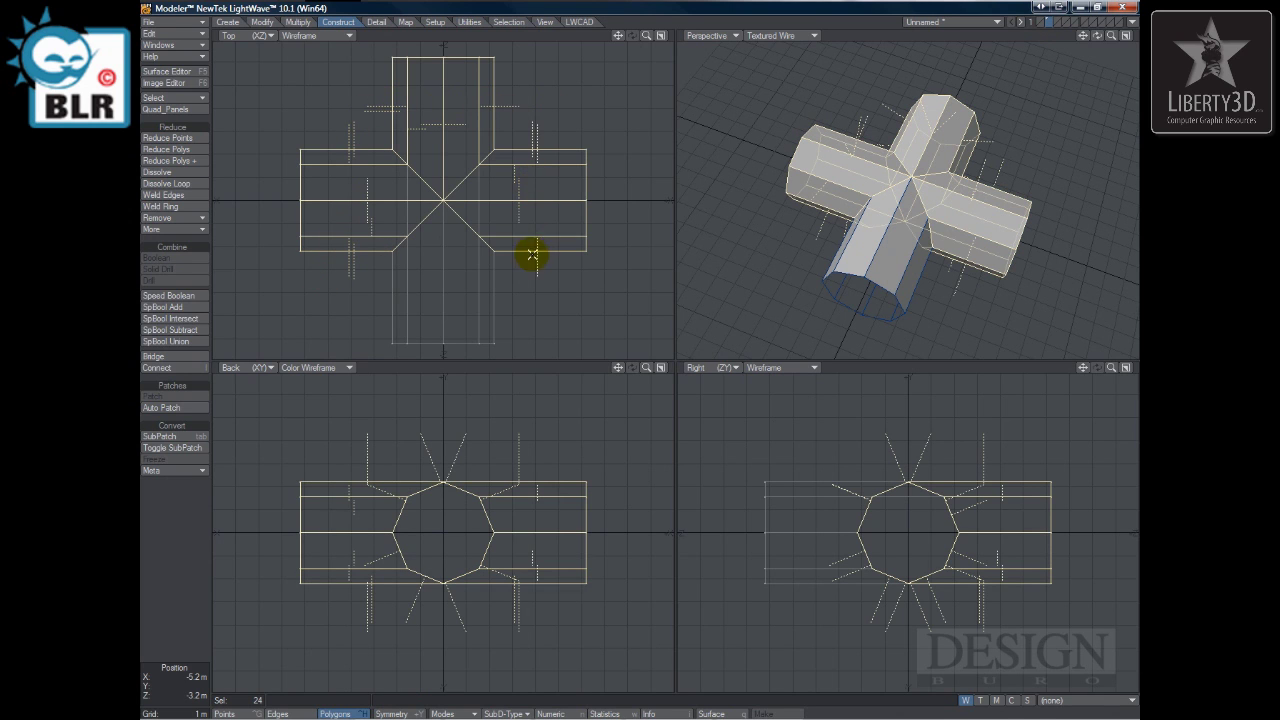
pyautogui.press('Delete')
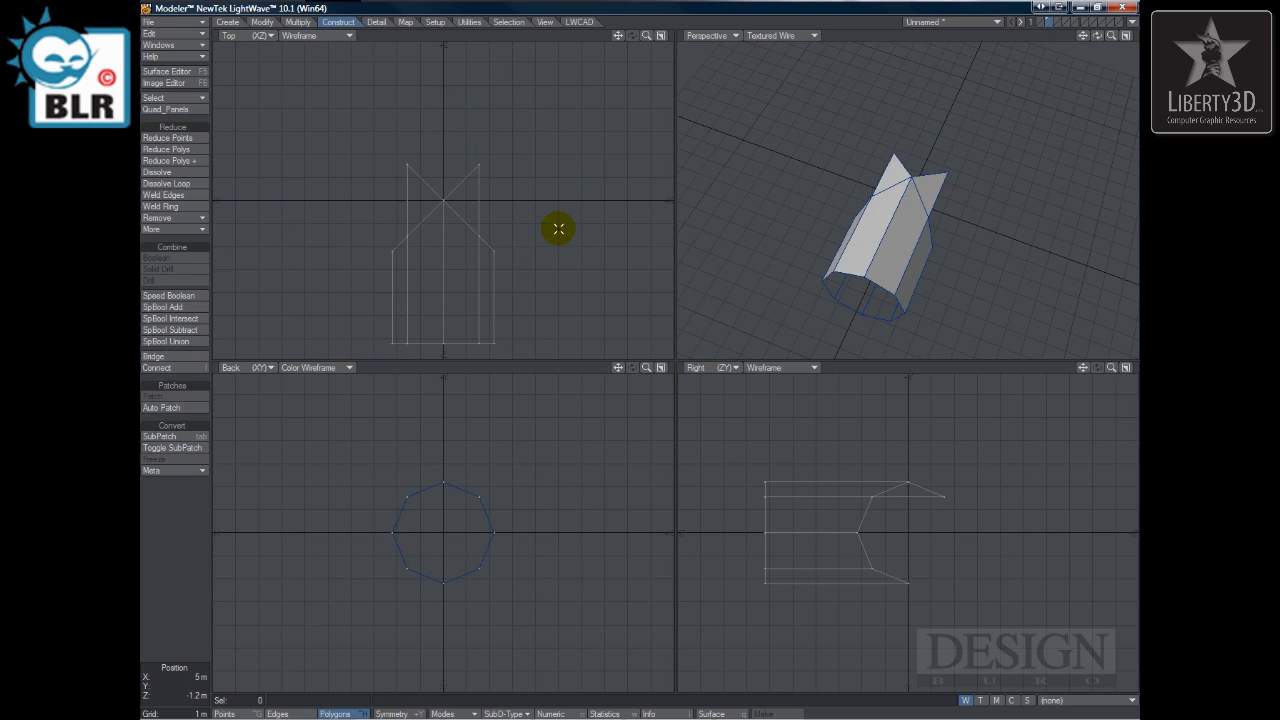
pyautogui.moveTo(493, 197)
pyautogui.mouseDown()
pyautogui.moveTo(451, 180)
pyautogui.moveTo(395, 189)
pyautogui.mouseUp()
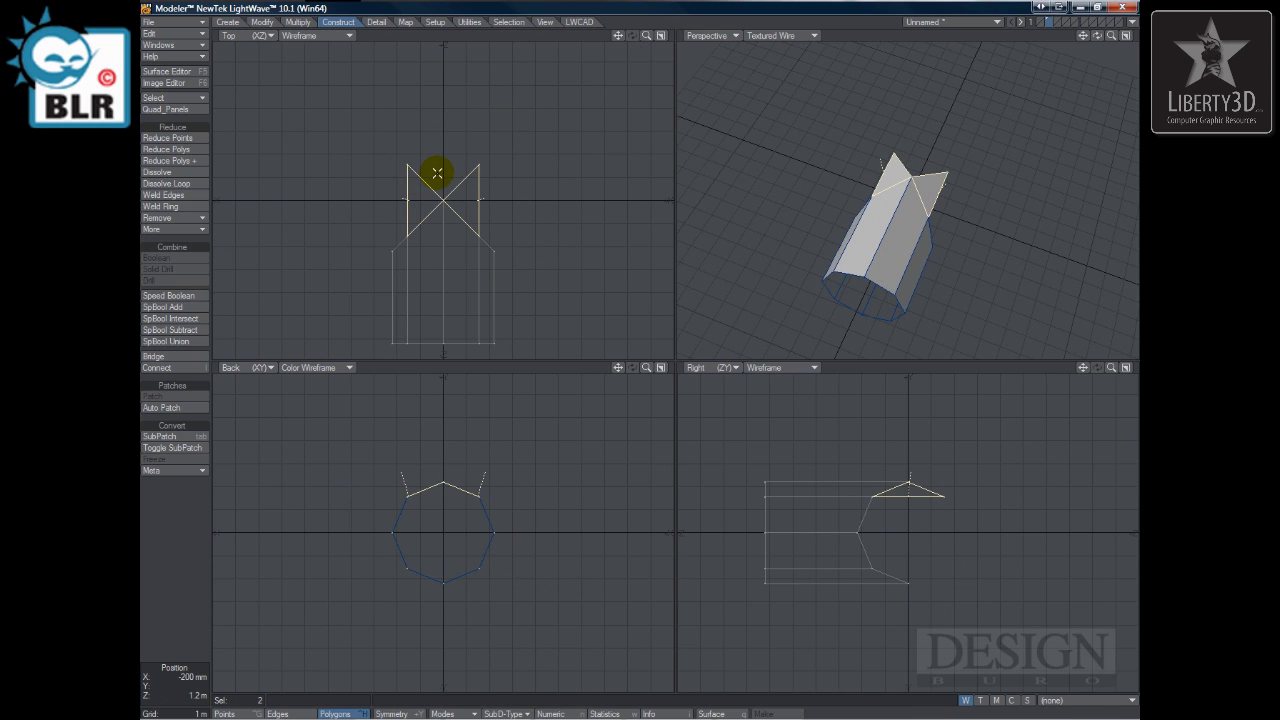
pyautogui.press('Delete')
pyautogui.keyDown('alt'); pyautogui.moveTo(969, 241); pyautogui.dragTo(890, 262); pyautogui.keyUp('alt')
pyautogui.keyDown('alt'); pyautogui.moveTo(531, 265); pyautogui.dragTo(509, 219); pyautogui.keyUp('alt')
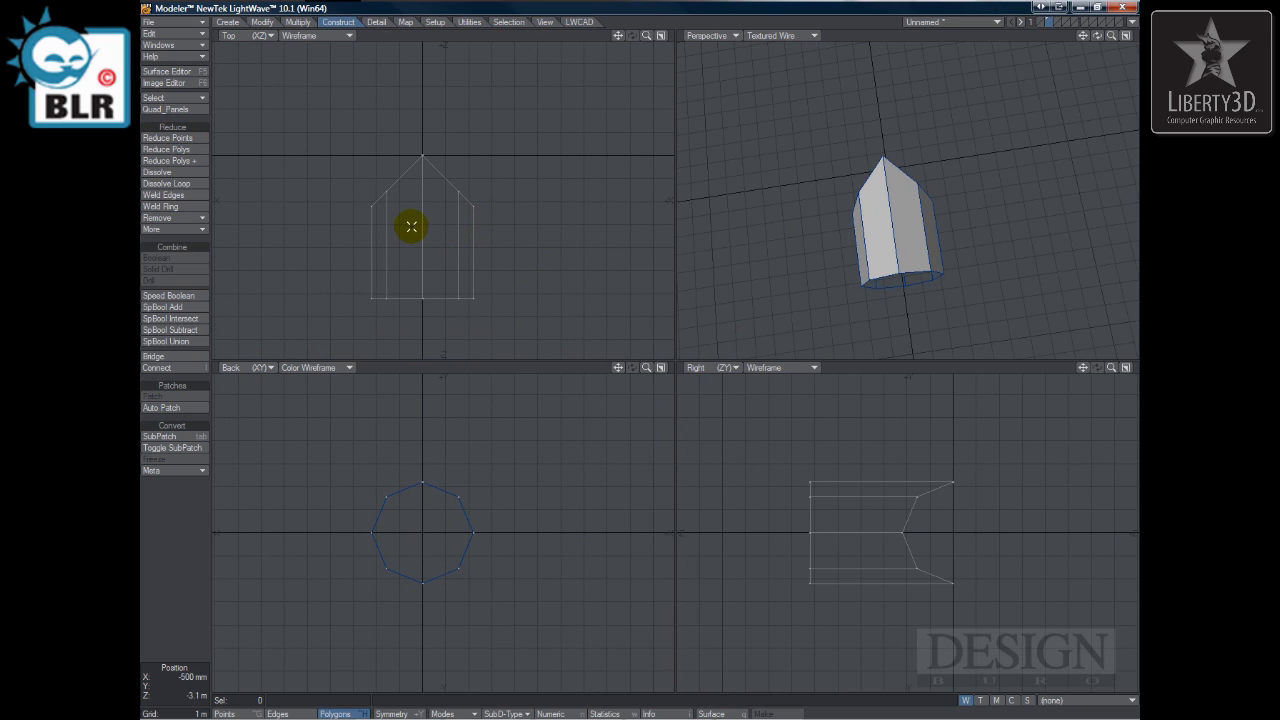
pyautogui.press('t')
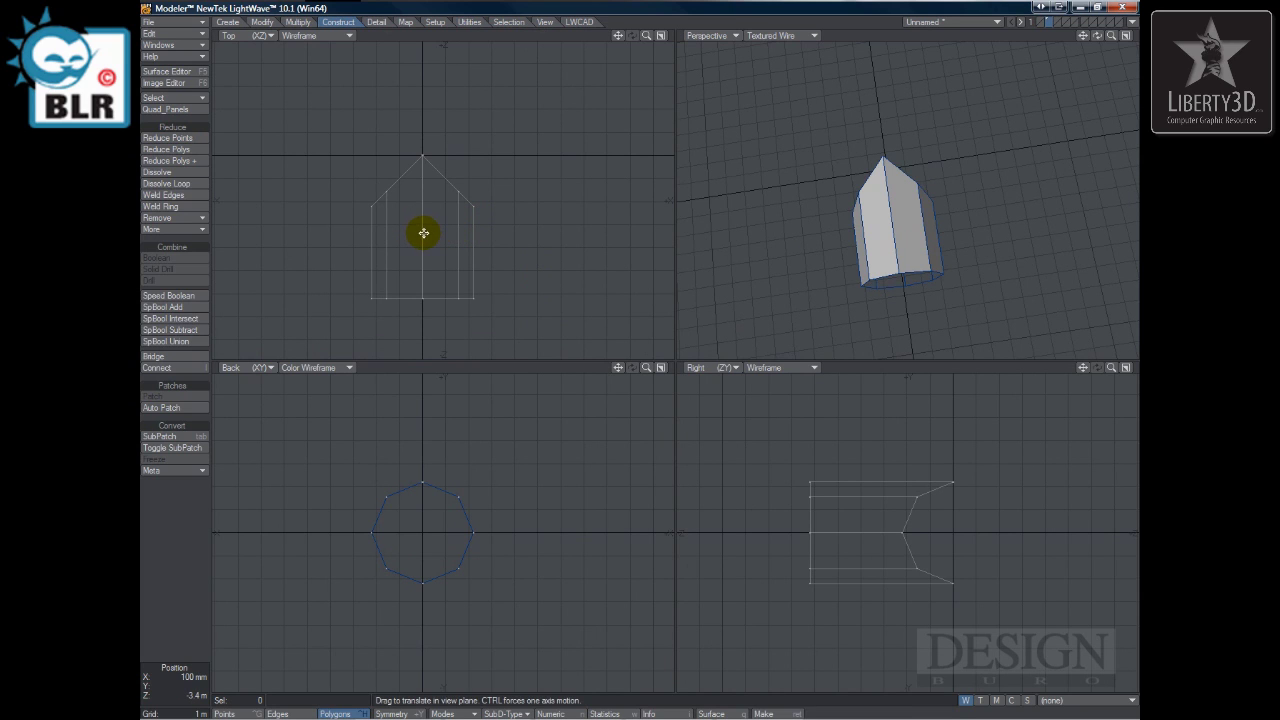
pyautogui.moveTo(423, 231)
pyautogui.keyDown('ctrl'); pyautogui.mouseDown()
pyautogui.moveTo(423, 244)
pyautogui.moveTo(426, 209)
pyautogui.moveTo(402, 221)
pyautogui.mouseUp(); pyautogui.keyUp('ctrl')
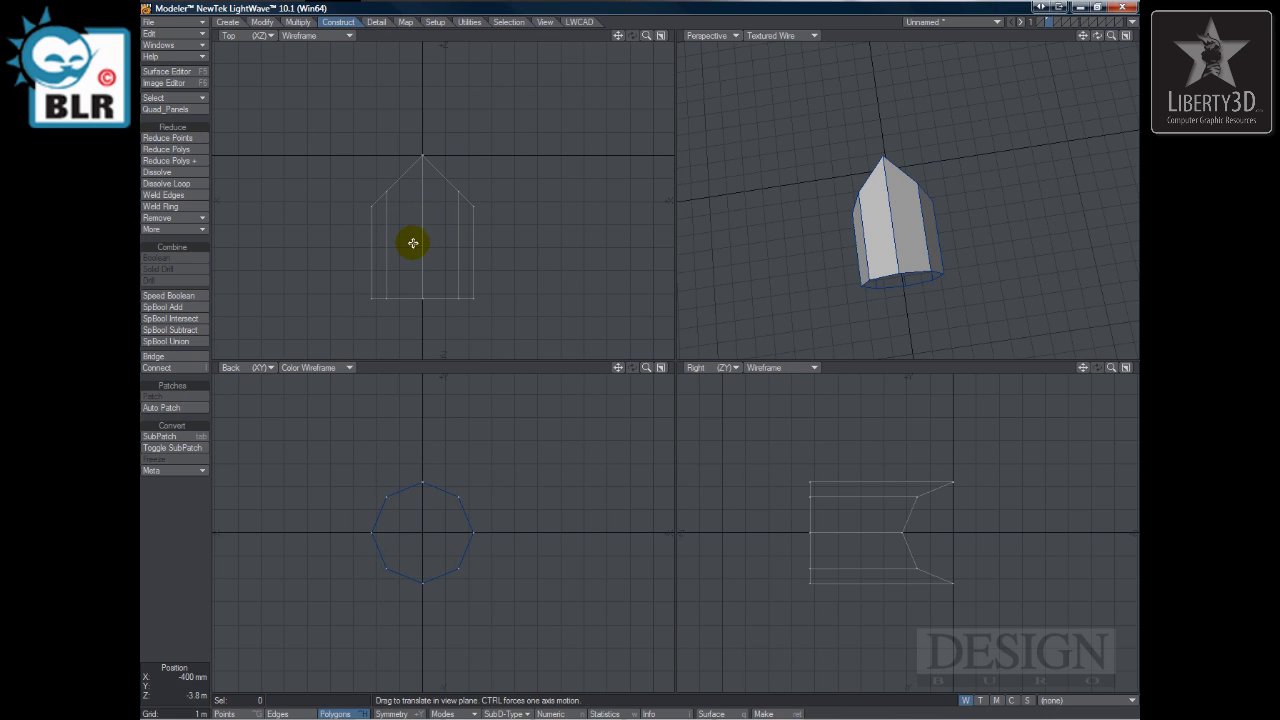
pyautogui.press('space')
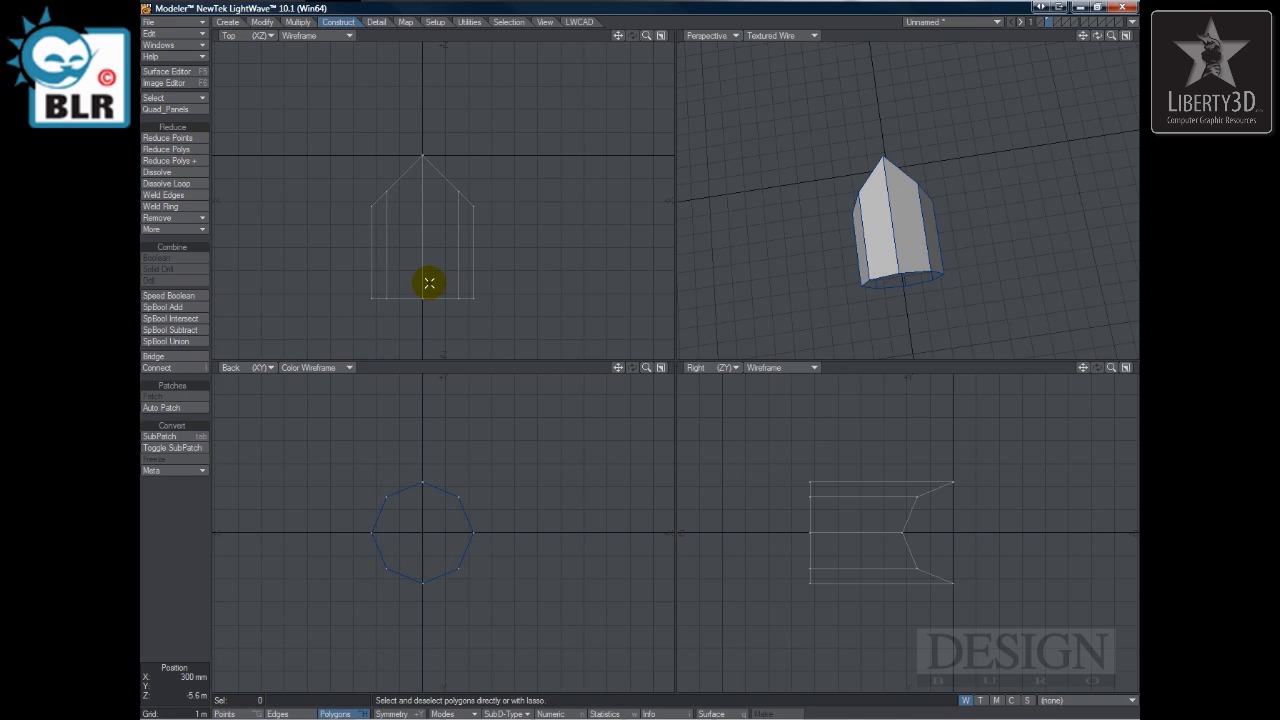
# Step: Extend all of the arm's polygons and offset them -800 mm along Z to add extra edge loops
pyautogui.moveTo(363, 249)
pyautogui.mouseDown()
pyautogui.moveTo(468, 280)
pyautogui.moveTo(431, 261)
pyautogui.moveTo(431, 272)
pyautogui.mouseUp()
pyautogui.press('t')
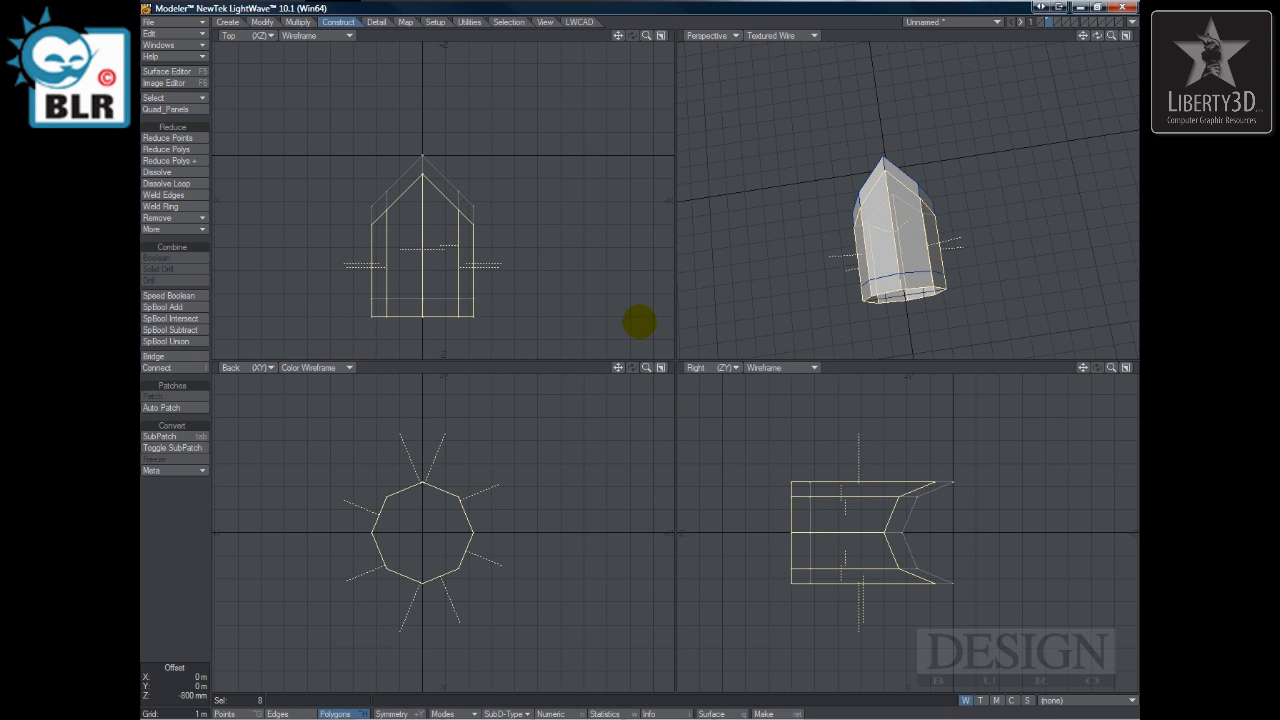
pyautogui.press('/')
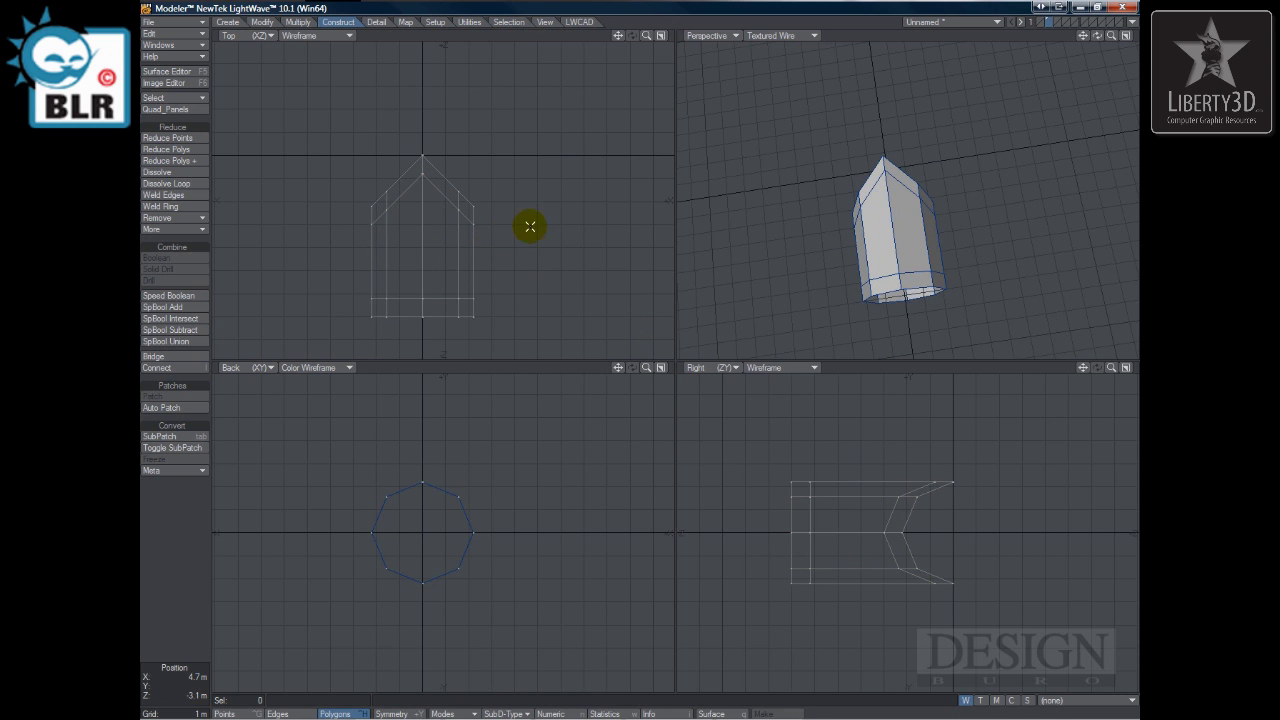
# Step: Duplicate the arm with a radial array of 4 around the Y axis, centered on the origin
pyautogui.press('a')
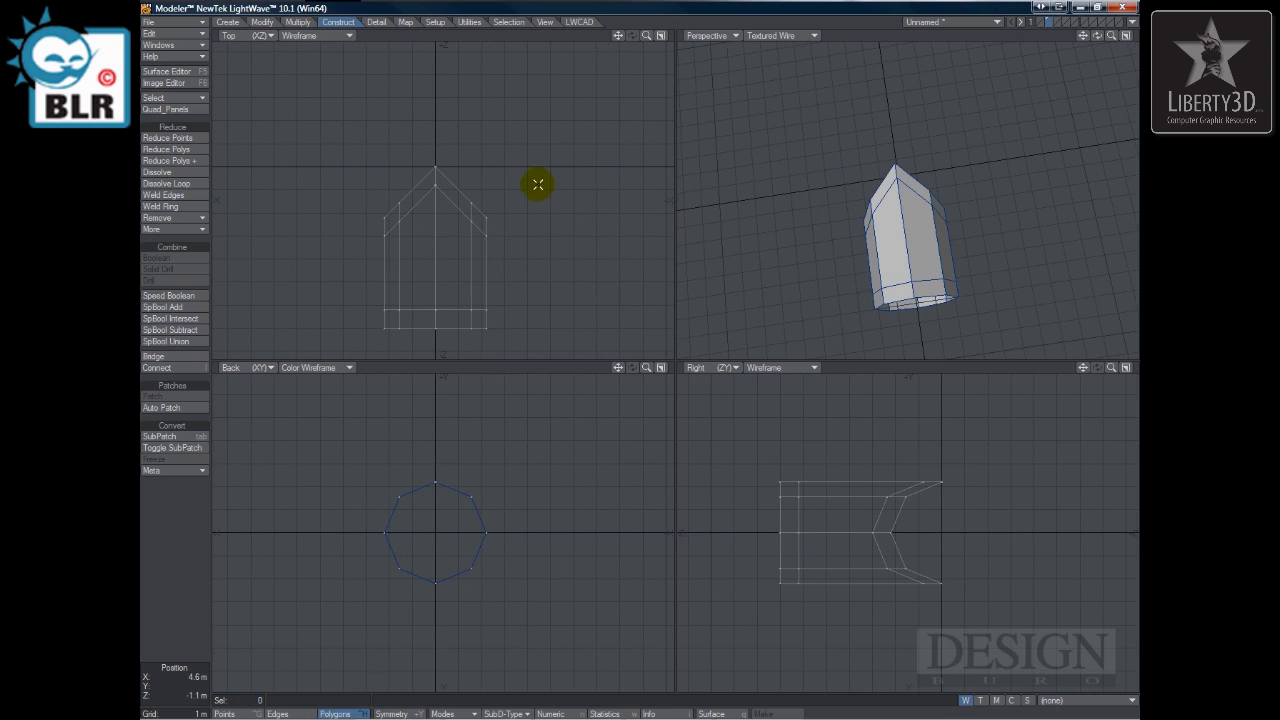
pyautogui.click(264, 22)
pyautogui.click(297, 22)
pyautogui.click(152, 338)
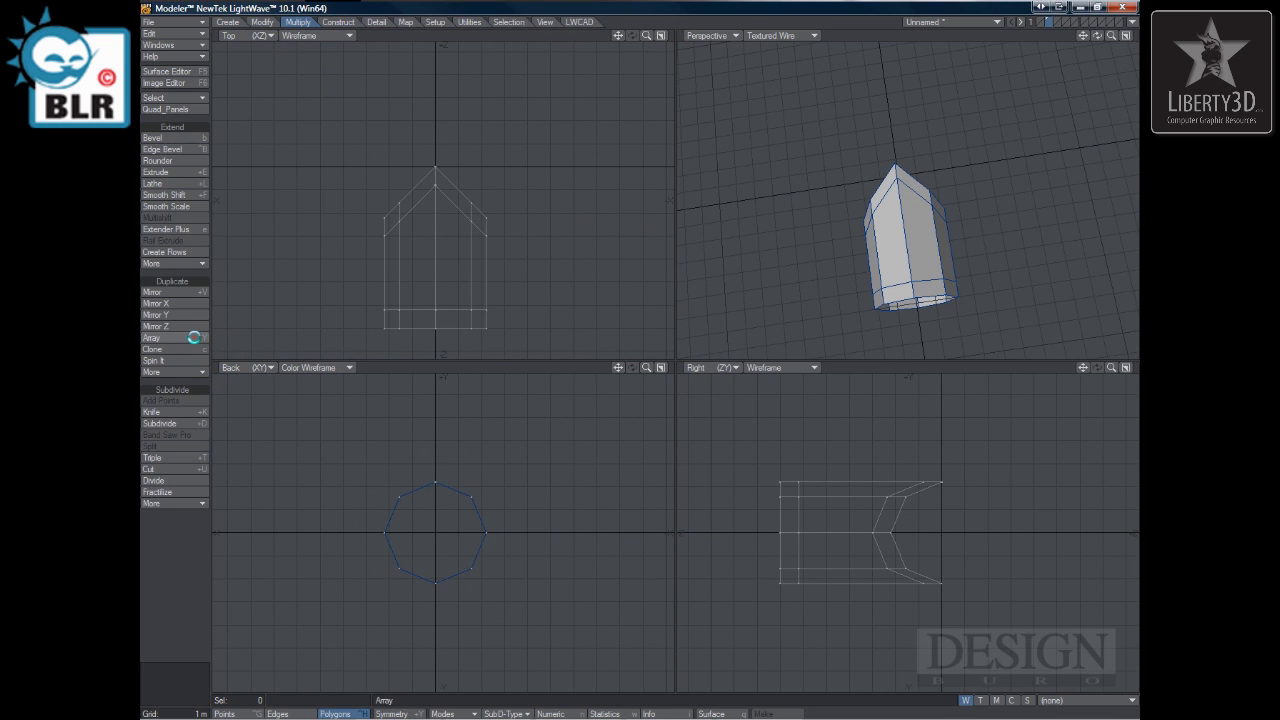
pyautogui.moveTo(759, 356); pyautogui.dragTo(591, 330)
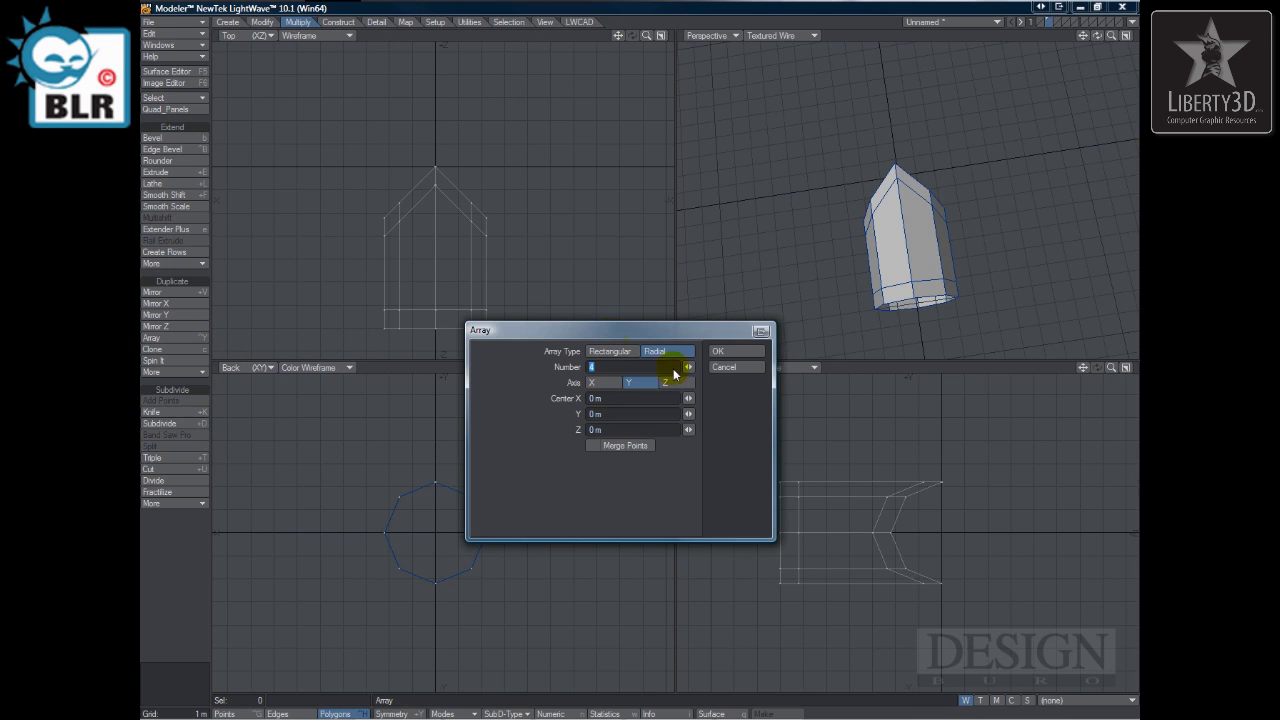
pyautogui.click(737, 352)
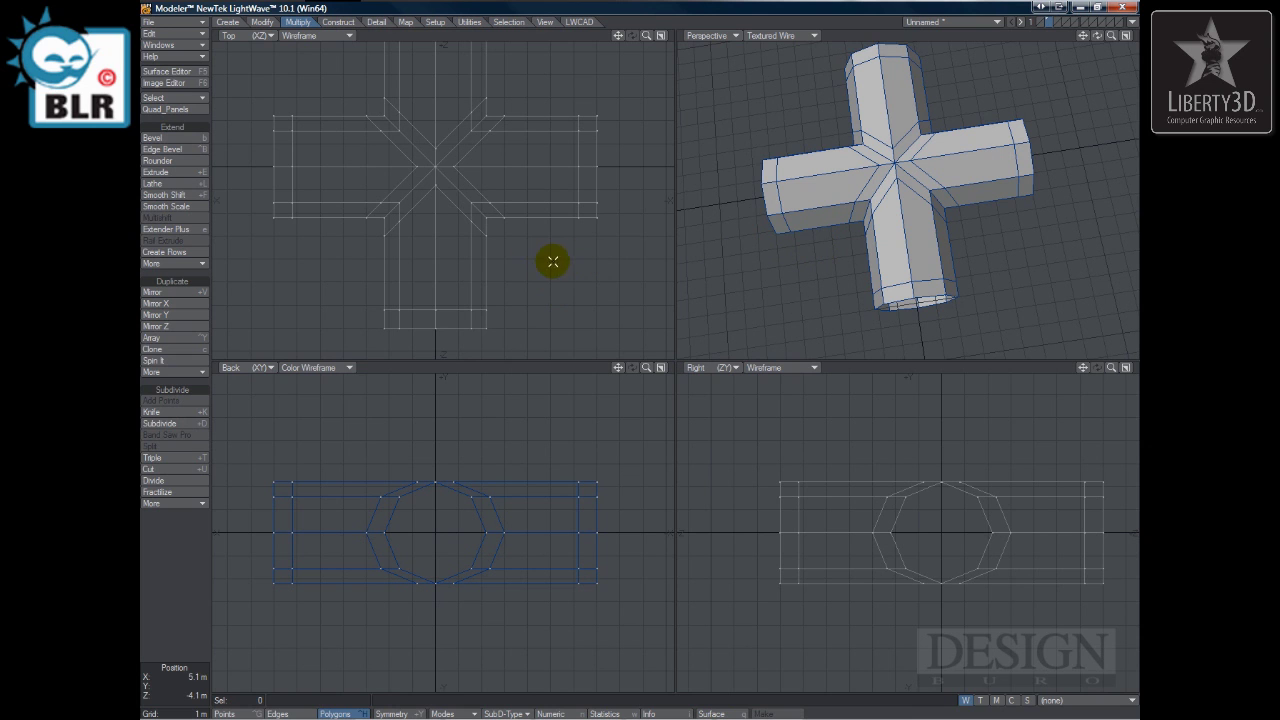
# Step: Delete the arm along positive Z and all its leftover polygons so a T-shaped pipe remains
pyautogui.hotkey('ctrl', 'g')
pyautogui.keyDown('alt'); pyautogui.moveTo(534, 249); pyautogui.dragTo(566, 308); pyautogui.keyUp('alt')
pyautogui.moveTo(384, 116)
pyautogui.mouseDown()
pyautogui.moveTo(486, 100)
pyautogui.moveTo(503, 73)
pyautogui.moveTo(429, 104)
pyautogui.moveTo(466, 140)
pyautogui.moveTo(449, 157)
pyautogui.moveTo(526, 160)
pyautogui.moveTo(437, 181)
pyautogui.moveTo(508, 183)
pyautogui.moveTo(534, 140)
pyautogui.moveTo(523, 126)
pyautogui.moveTo(500, 187)
pyautogui.moveTo(504, 174)
pyautogui.moveTo(427, 173)
pyautogui.moveTo(463, 128)
pyautogui.moveTo(466, 73)
pyautogui.moveTo(438, 65)
pyautogui.moveTo(470, 68)
pyautogui.mouseUp()
pyautogui.press('Delete')
pyautogui.click(511, 83)
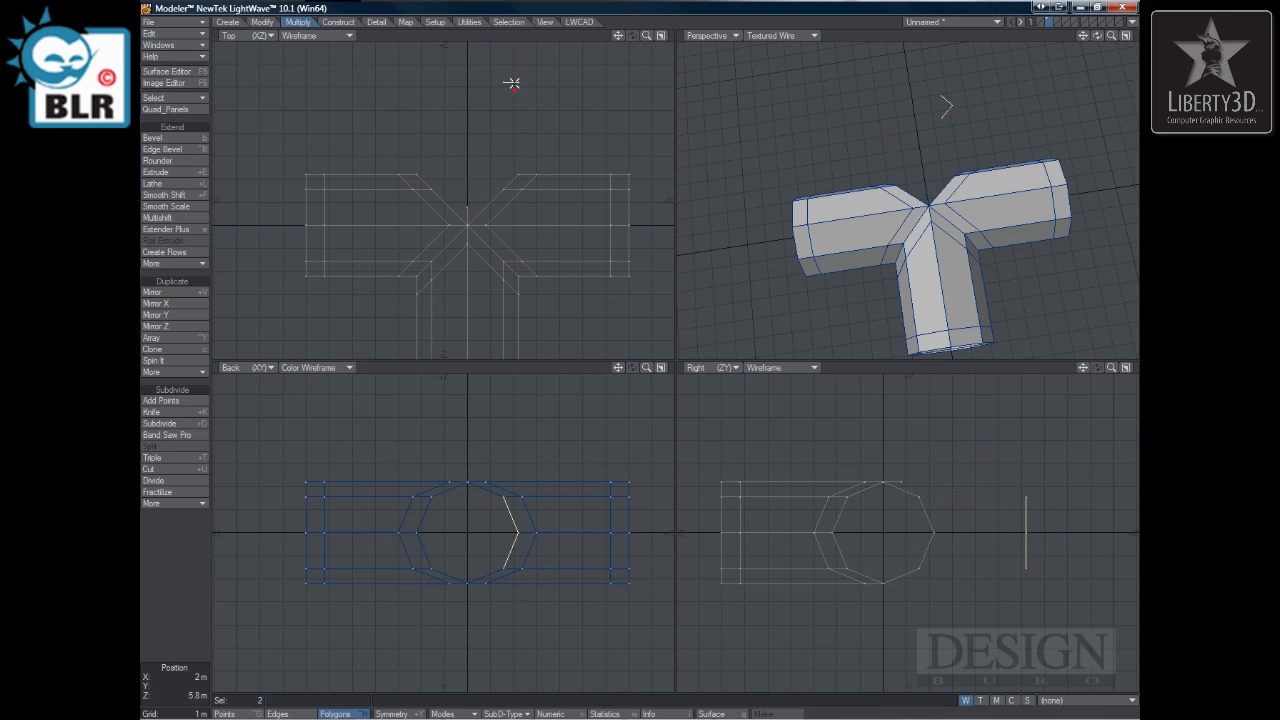
pyautogui.press('Delete')
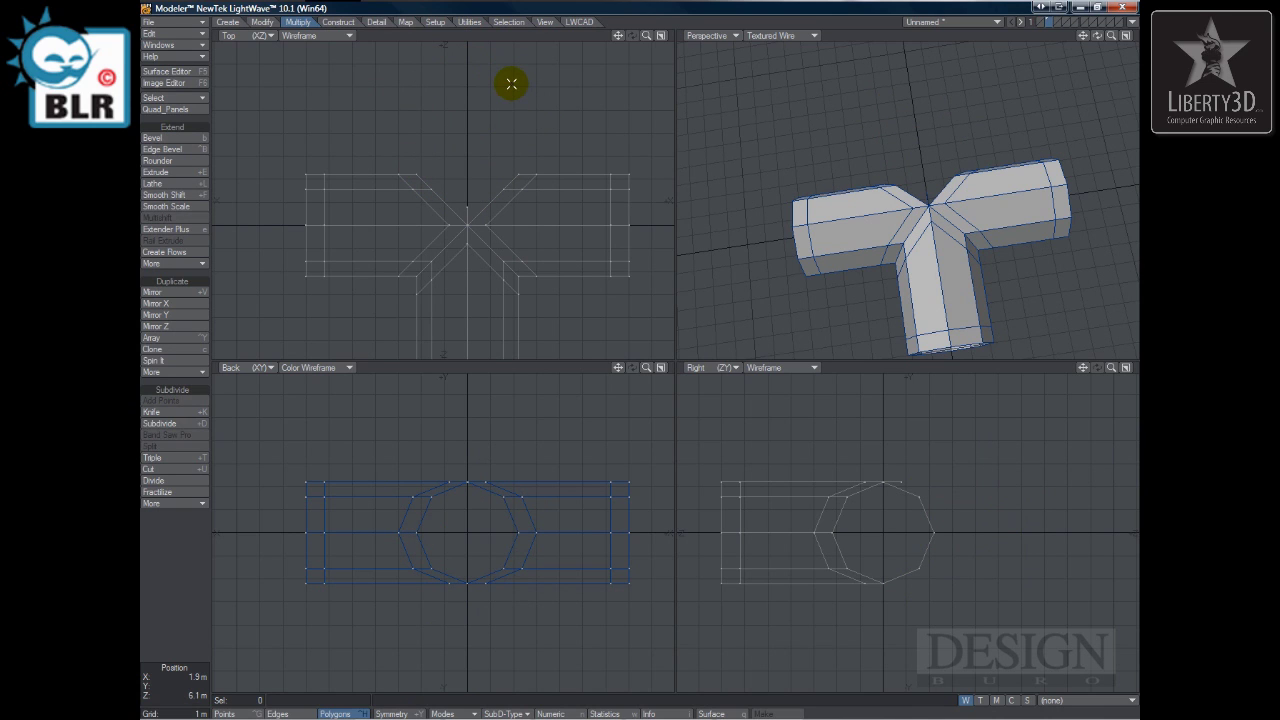
pyautogui.click(468, 207)
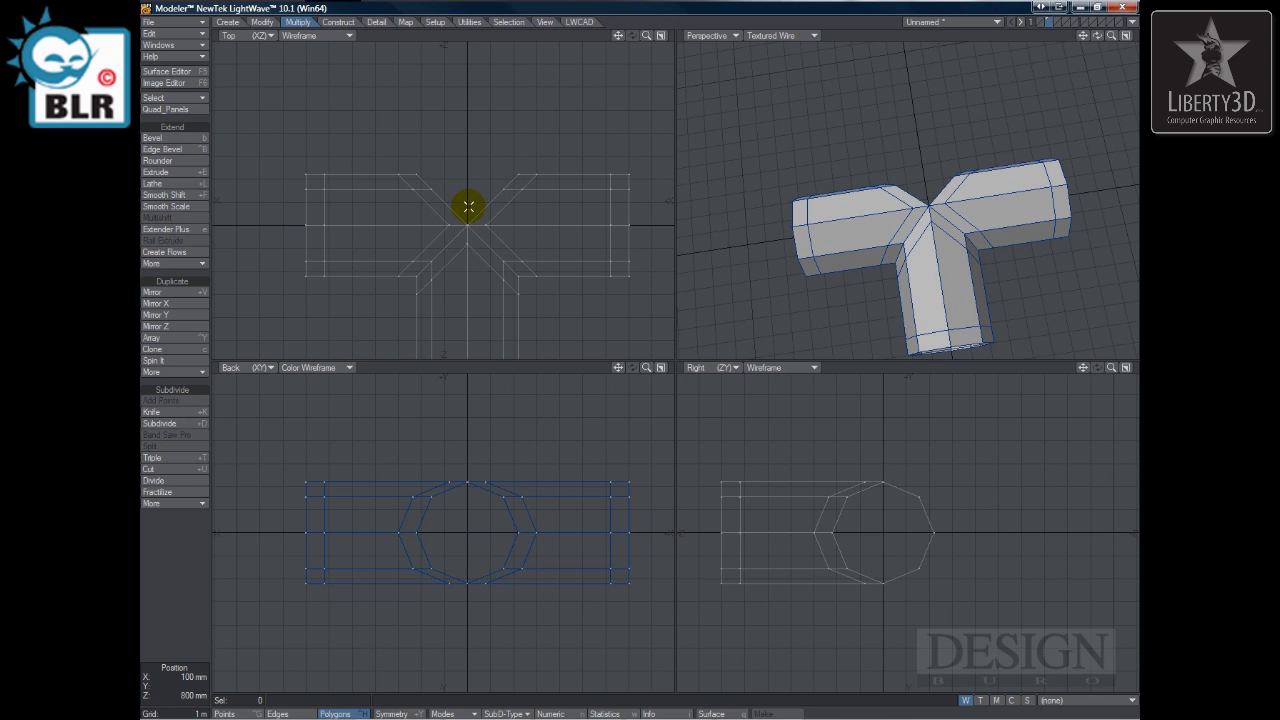
# Step: Close the gap opposite the stem by stretching the points along its edges to 0% in X and 100% in Z
pyautogui.press('a')
pyautogui.press('space')
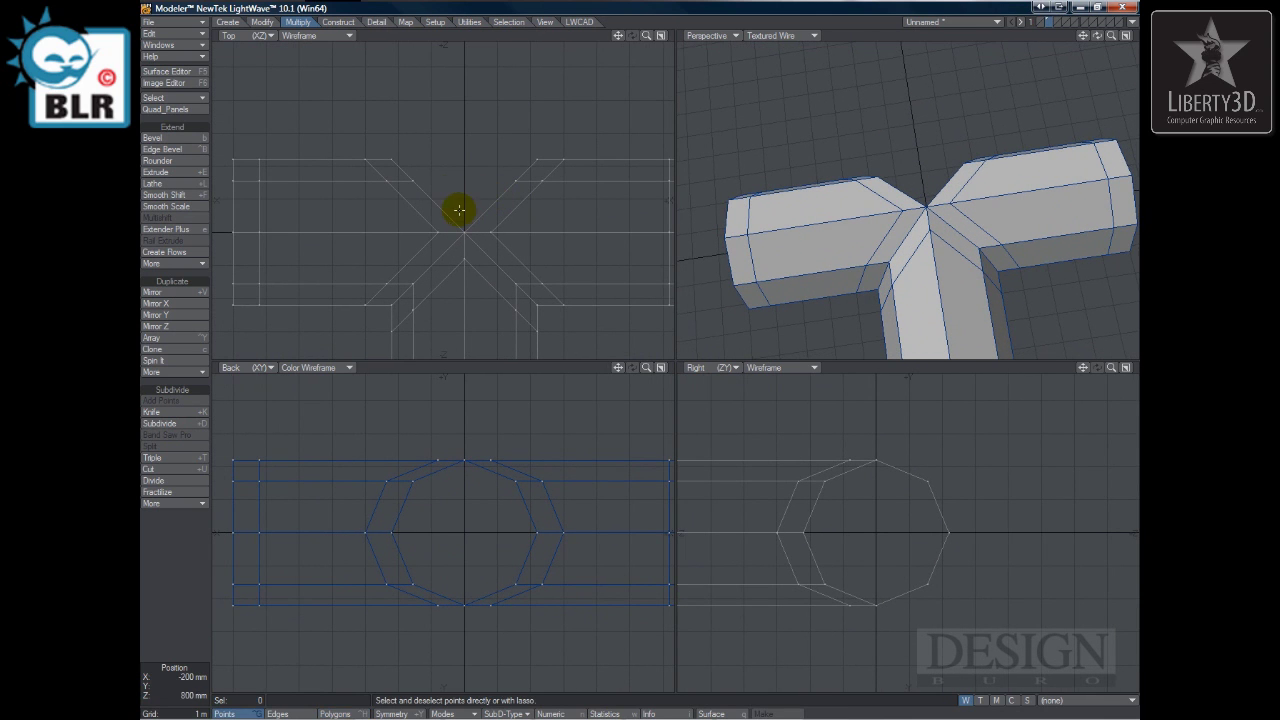
pyautogui.moveTo(421, 183)
pyautogui.mouseDown()
pyautogui.moveTo(411, 149)
pyautogui.moveTo(531, 154)
pyautogui.moveTo(509, 183)
pyautogui.moveTo(466, 188)
pyautogui.moveTo(640, 321)
pyautogui.mouseUp()
pyautogui.hotkey('shift', 'h')
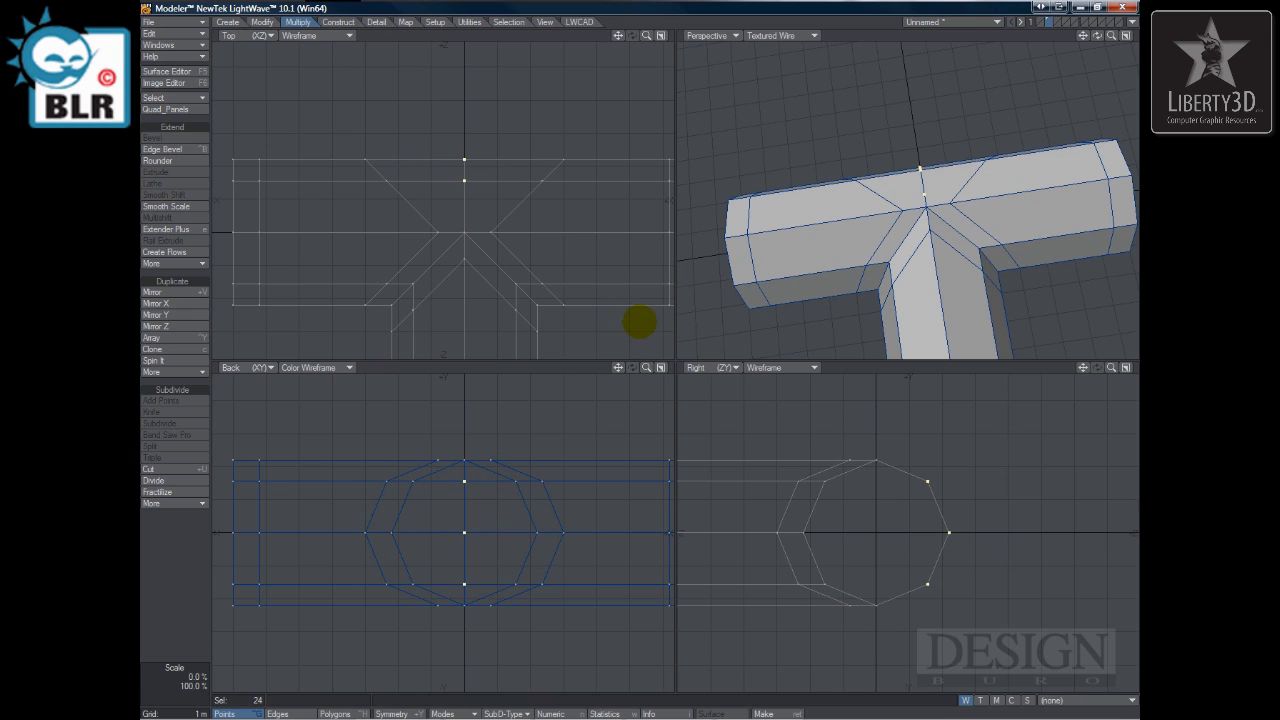
pyautogui.press('t')
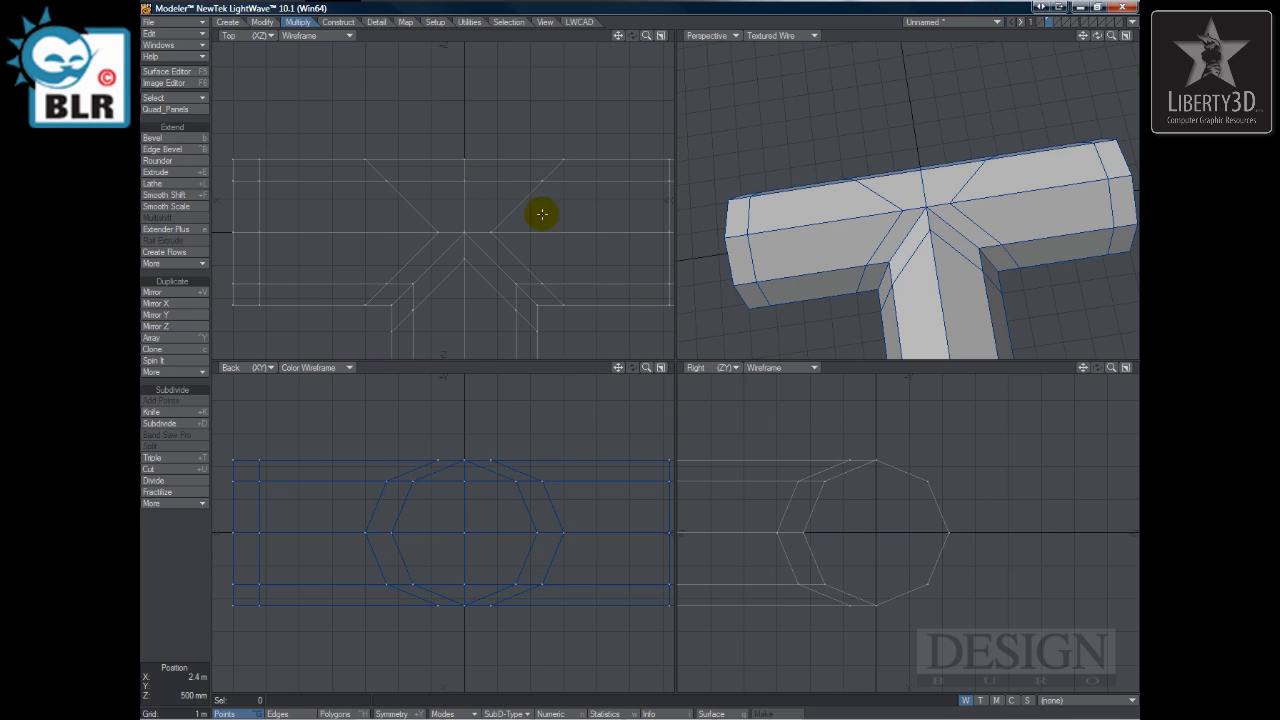
pyautogui.press('/')
# Step: Merge the T-pipe's overlapping points with a fixed range and a 5 mm distance
pyautogui.press('m')
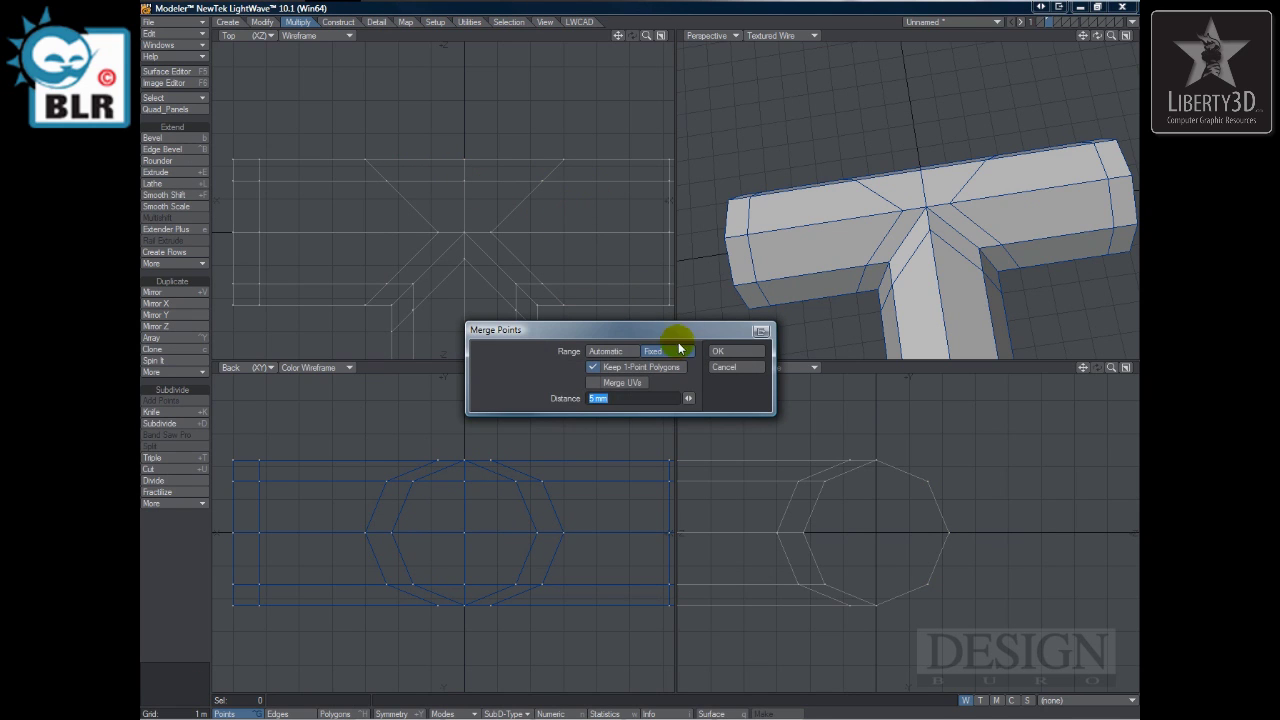
pyautogui.click(606, 351)
pyautogui.click(660, 351)
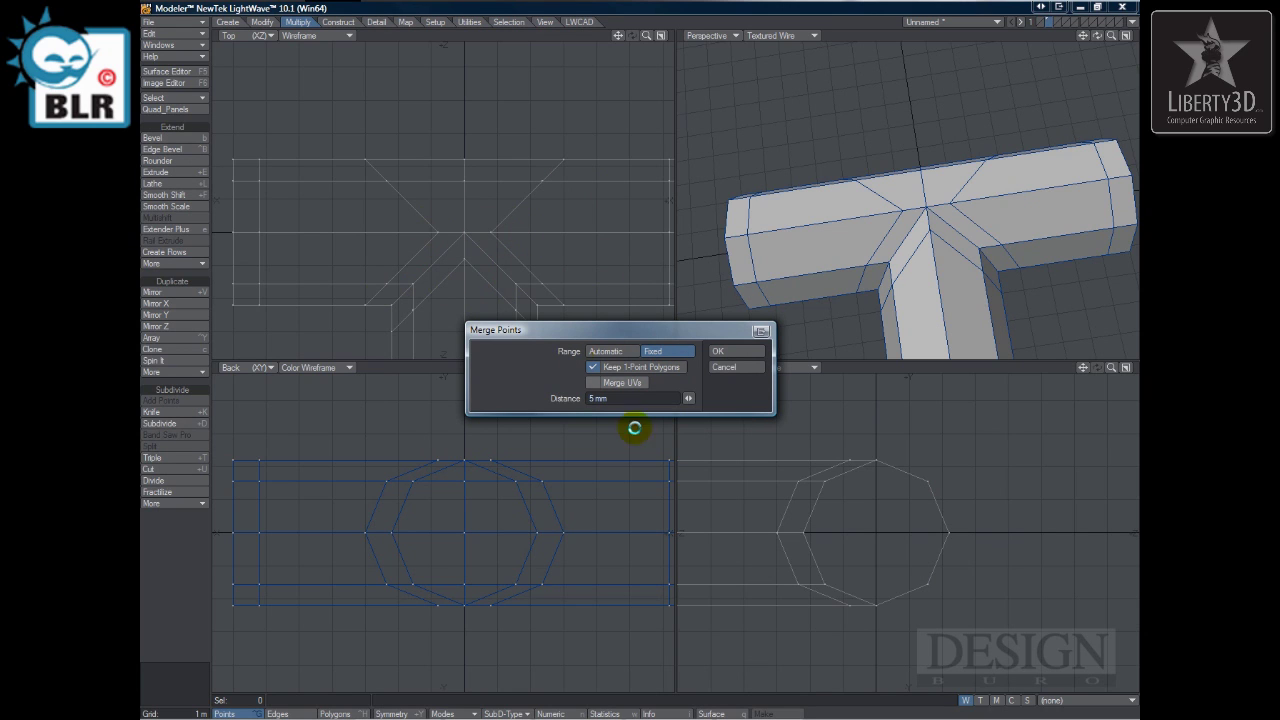
pyautogui.click(739, 351)
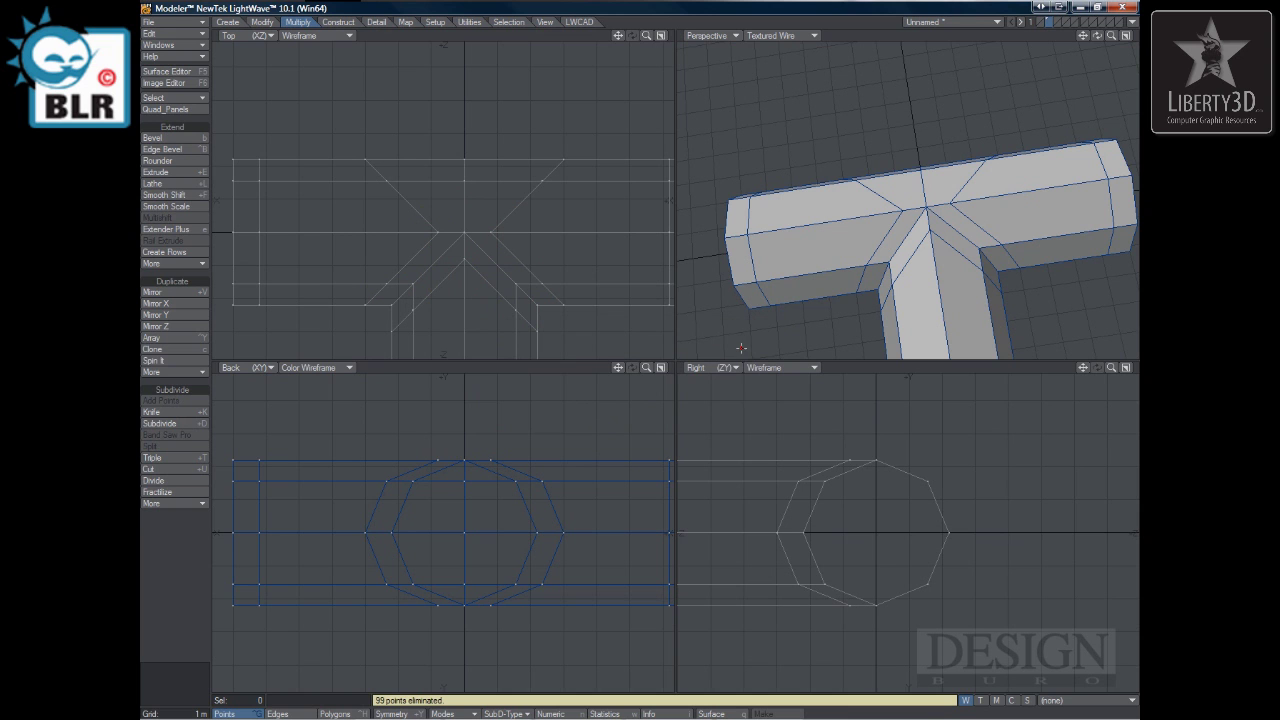
# Step: Try converting the T-pipe to subdivision patches, inspect its junction, and revert it to plain faces
pyautogui.press('a')
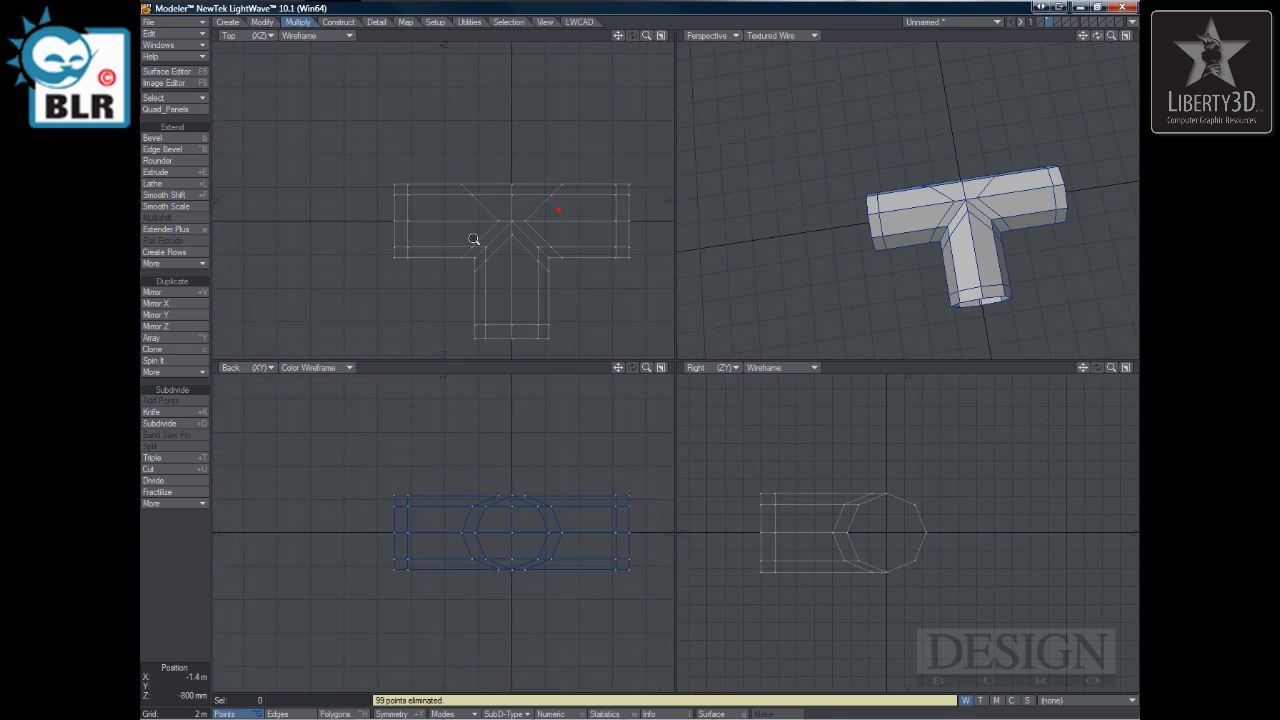
pyautogui.press('Tab')
pyautogui.keyDown('alt'); pyautogui.moveTo(997, 286); pyautogui.dragTo(903, 249); pyautogui.keyUp('alt')
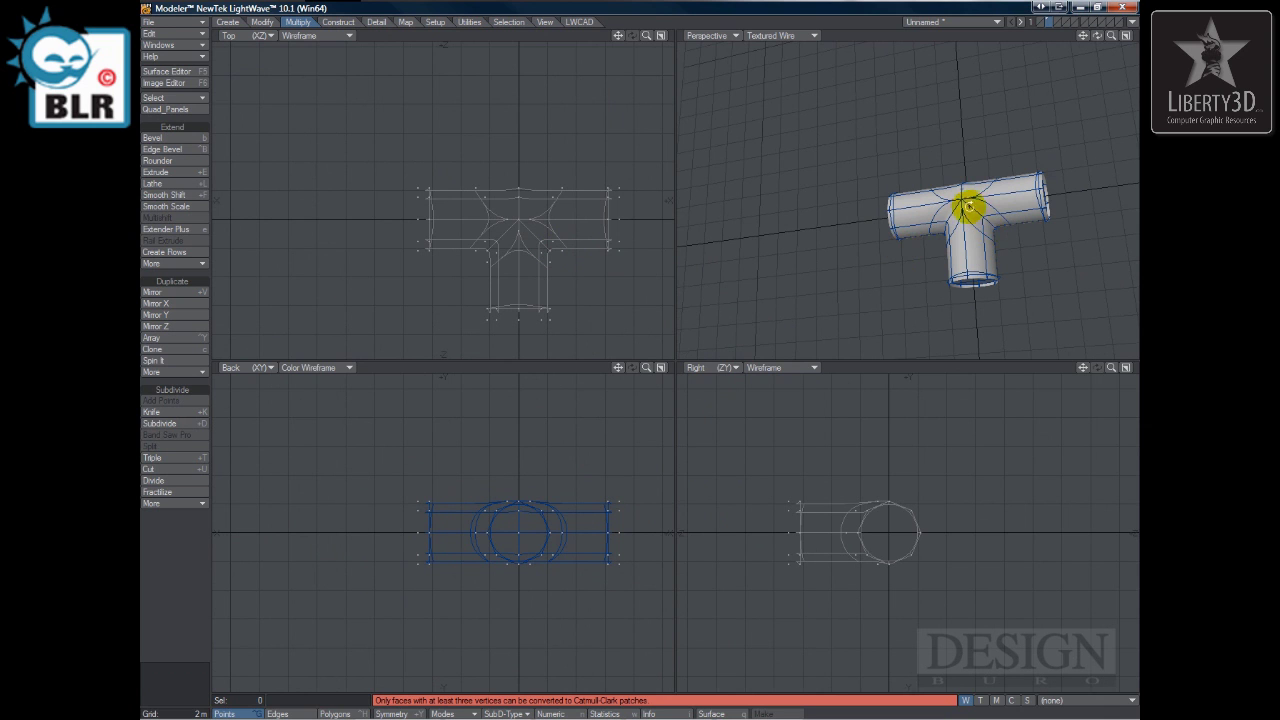
pyautogui.keyDown('ctrl'); pyautogui.keyDown('alt'); pyautogui.moveTo(966, 209); pyautogui.dragTo(1048, 180); pyautogui.keyUp('alt'); pyautogui.keyUp('ctrl')
pyautogui.press('a')
pyautogui.press('Tab')
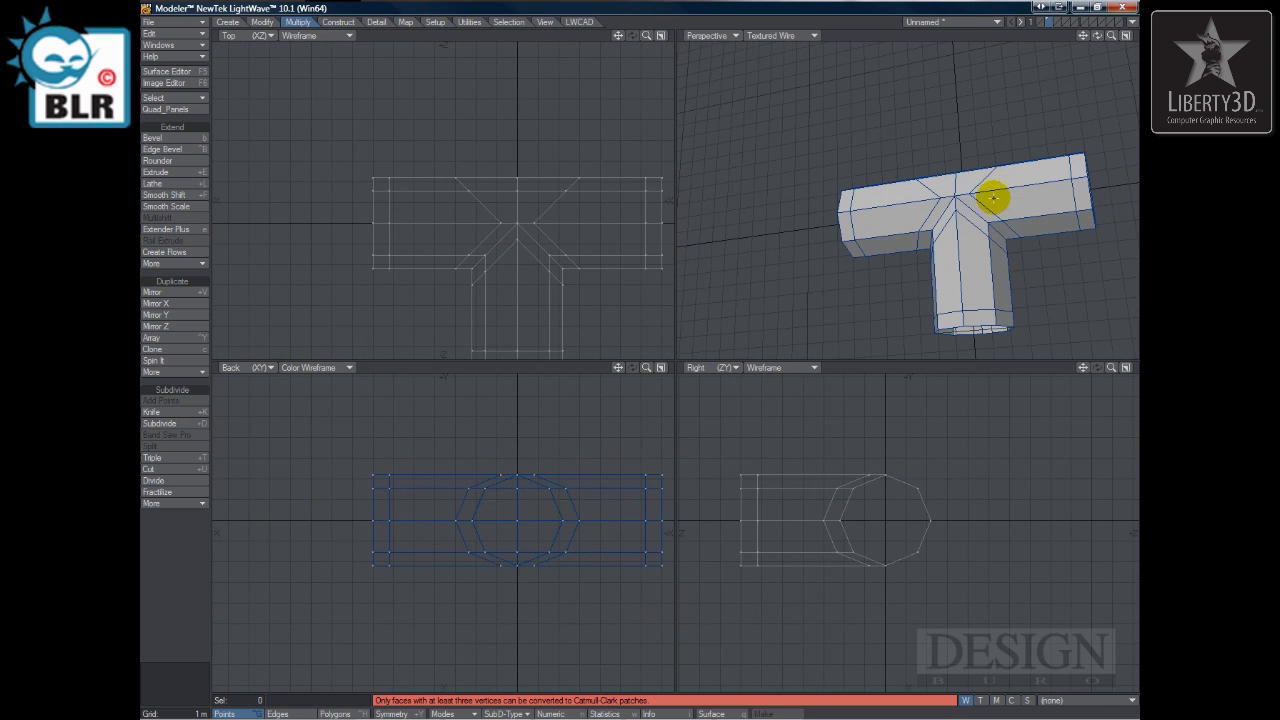
# Step: Delete all one-vertex and two-vertex polygons from the T-pipe using the polygon statistics
pyautogui.hotkey('ctrl', 'h')
pyautogui.press('w')
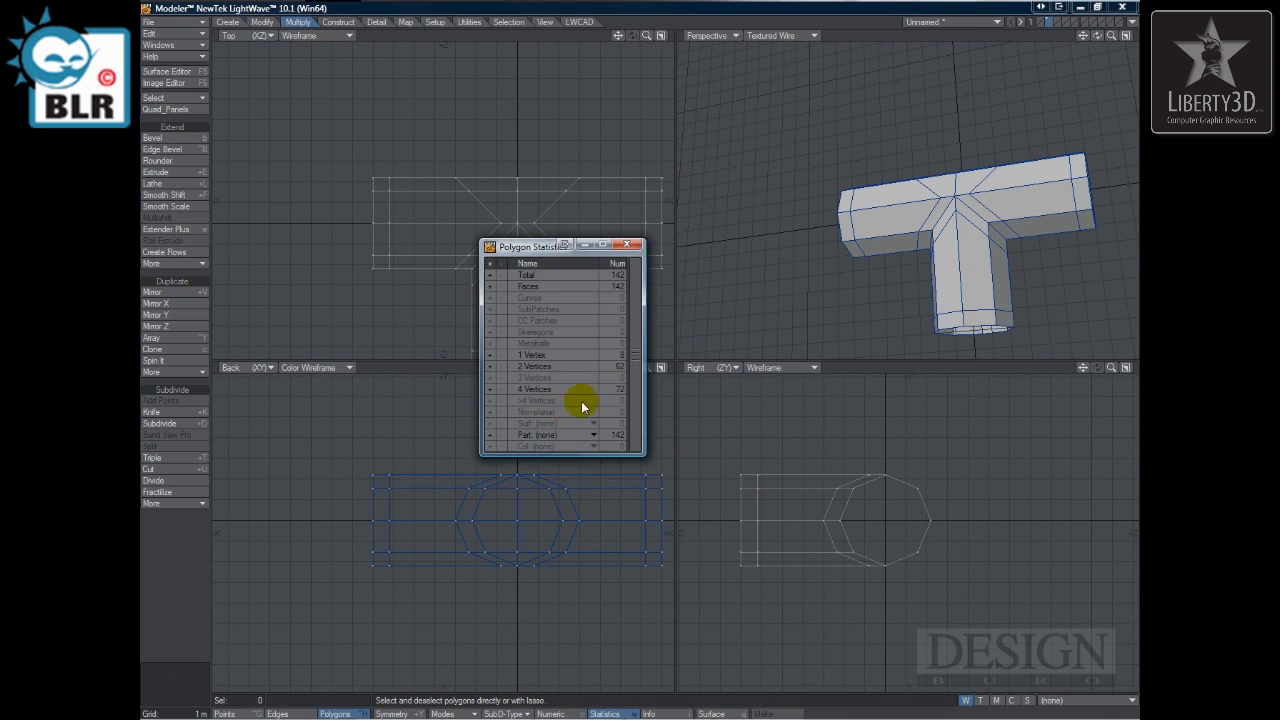
pyautogui.click(489, 355)
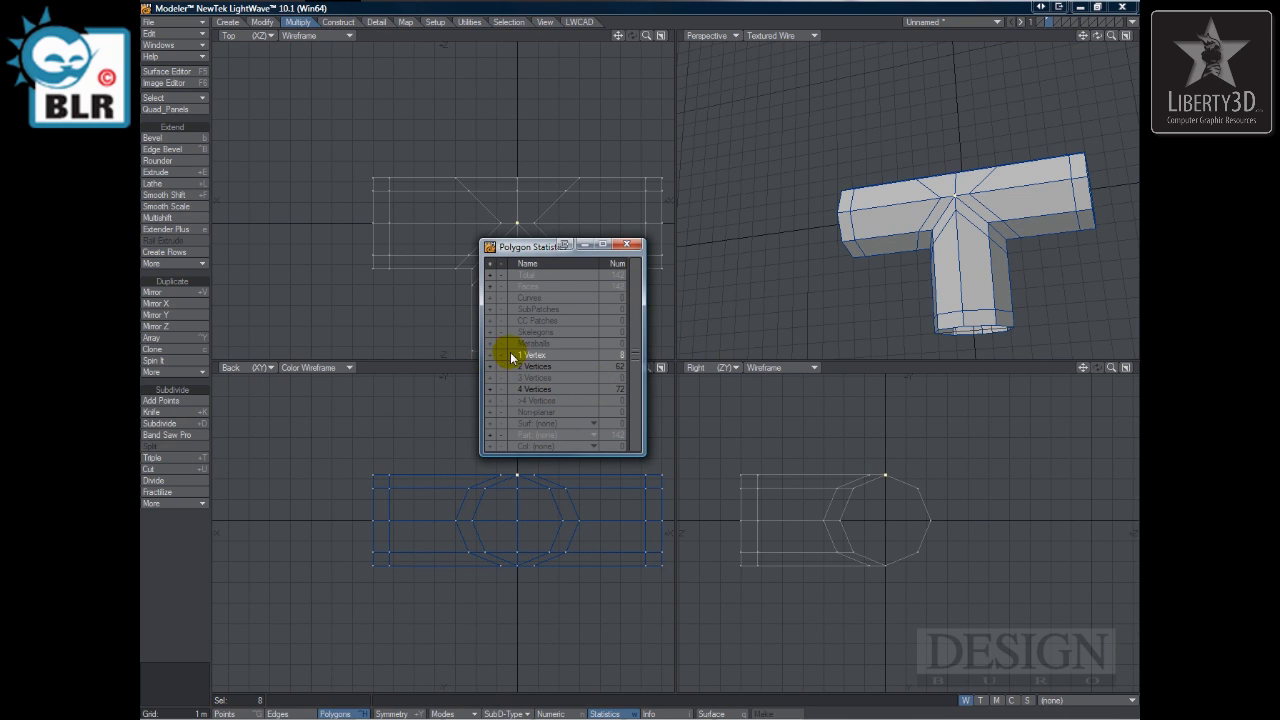
pyautogui.press('Delete')
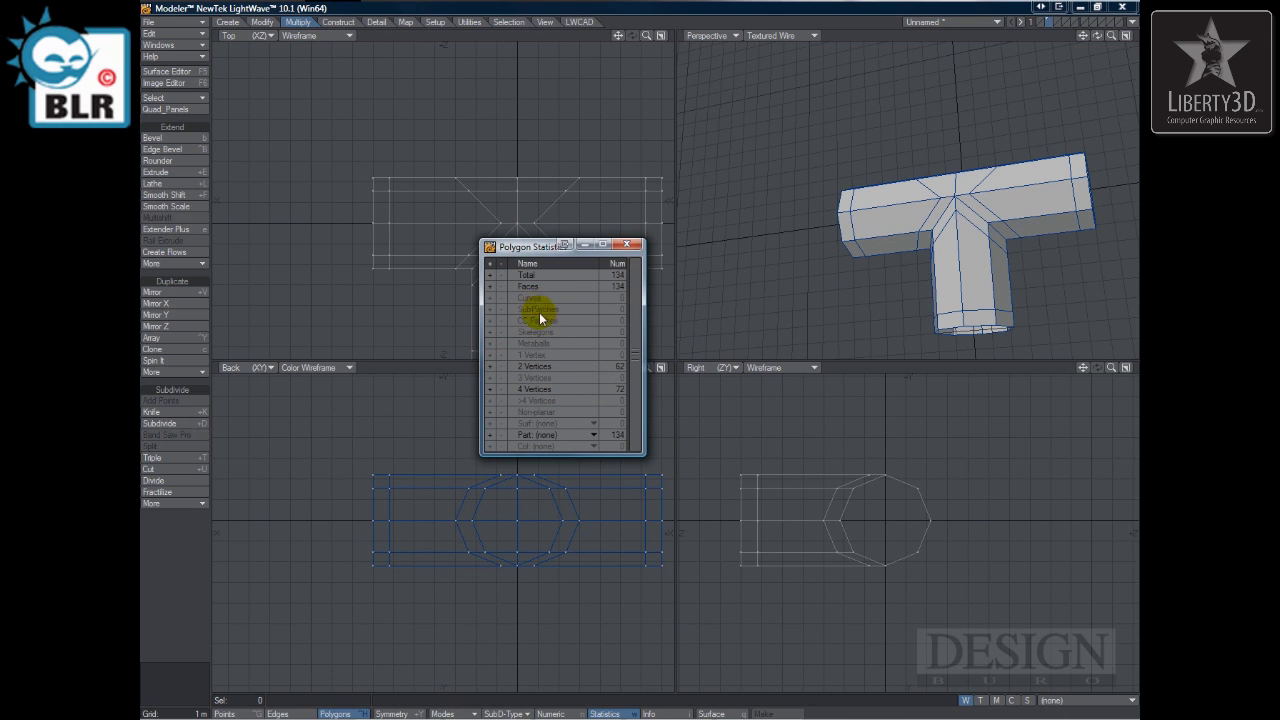
pyautogui.click(489, 366)
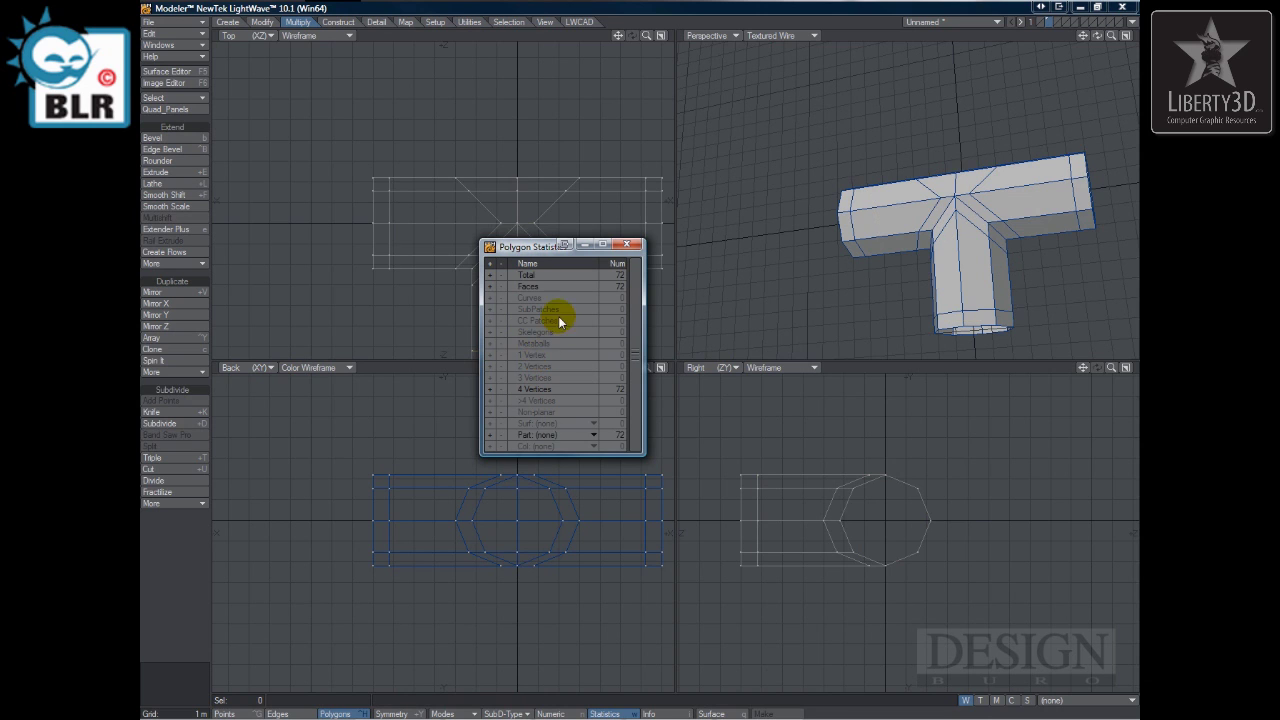
pyautogui.click(627, 244)
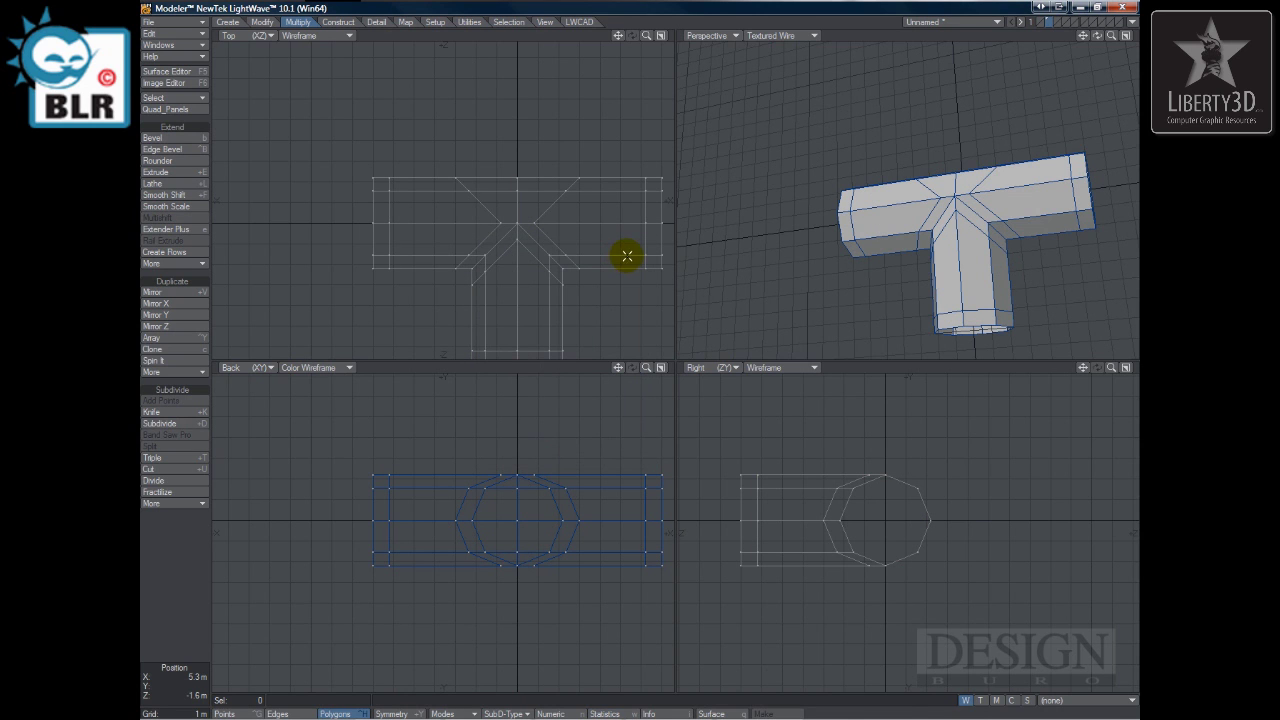
# Step: Convert the T-pipe to subdivision patches and run Thickener on it with a thickness of -304 mm, selecting the inner polygons, and clear the selection
pyautogui.press('Tab')
pyautogui.keyDown('alt'); pyautogui.moveTo(951, 251); pyautogui.dragTo(966, 202); pyautogui.keyUp('alt')
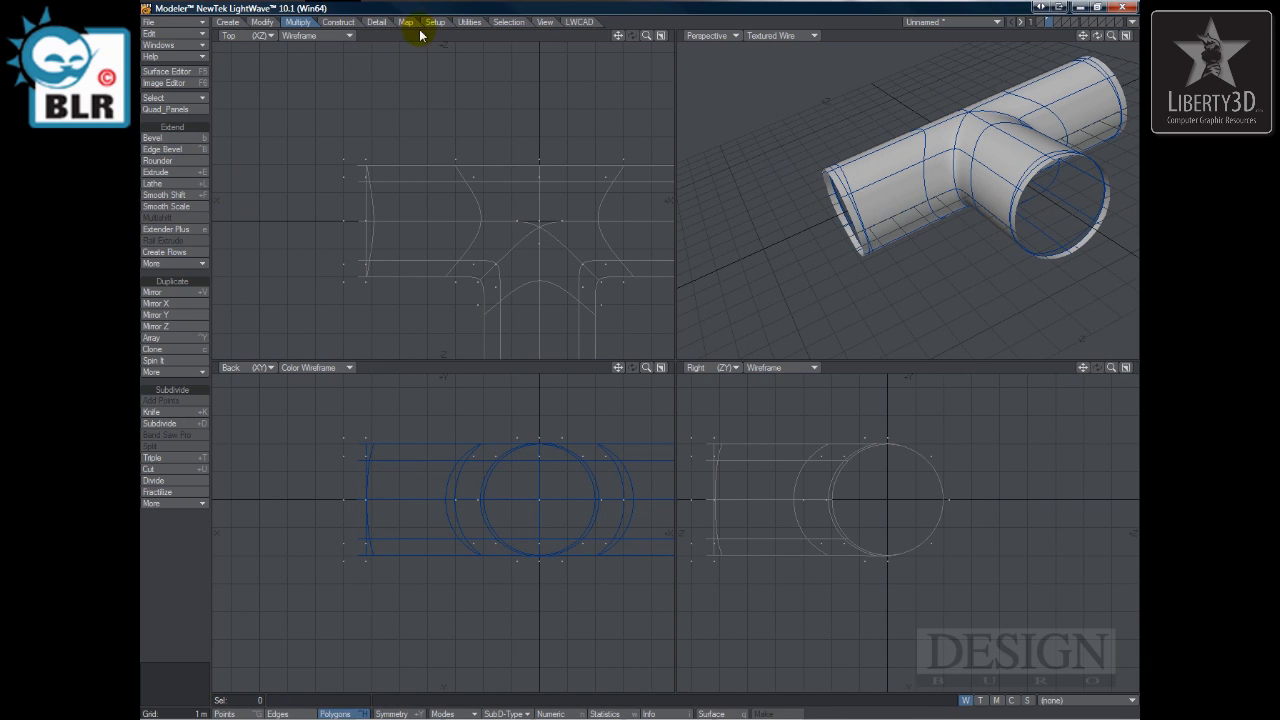
pyautogui.click(468, 21)
pyautogui.click(198, 289)
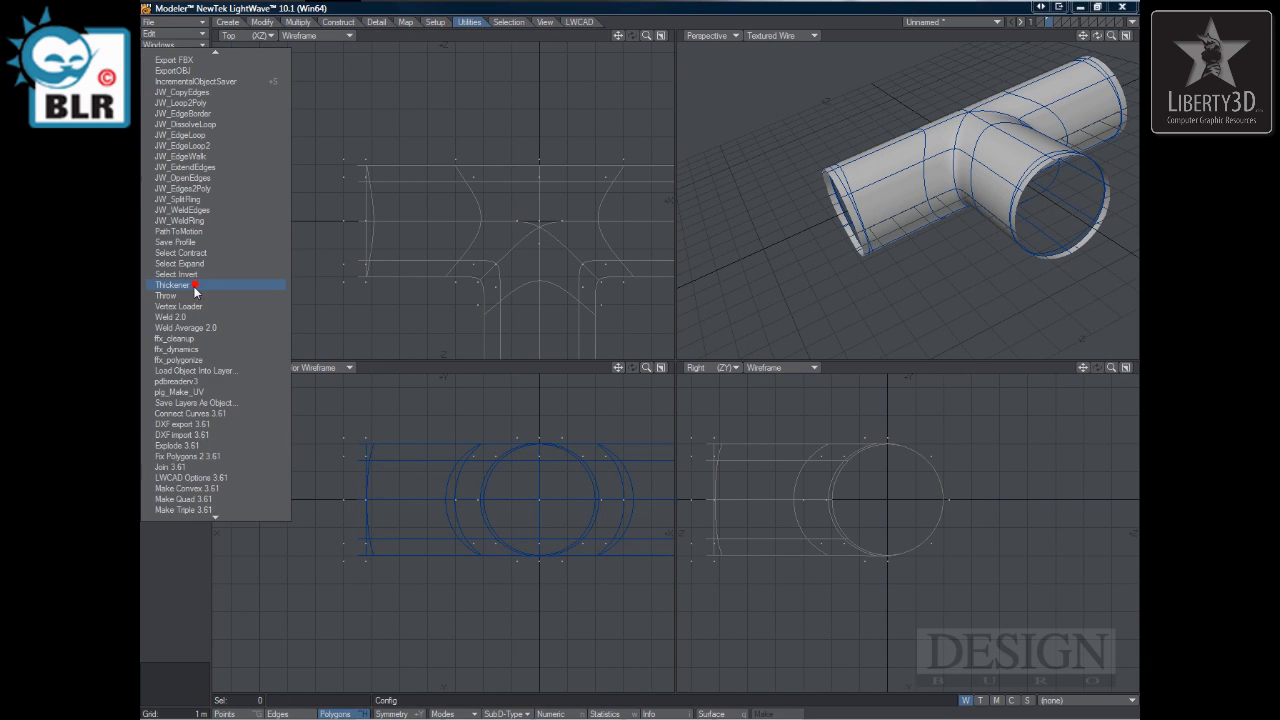
pyautogui.click(193, 287)
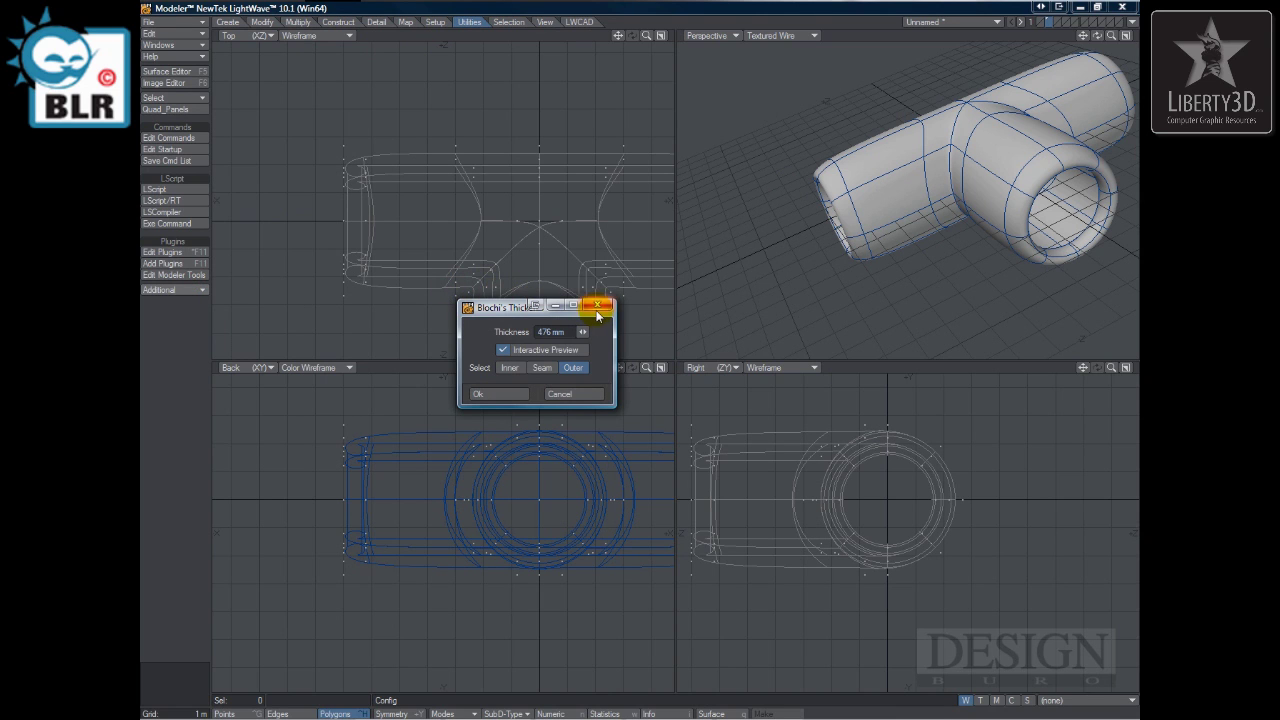
pyautogui.click(526, 368)
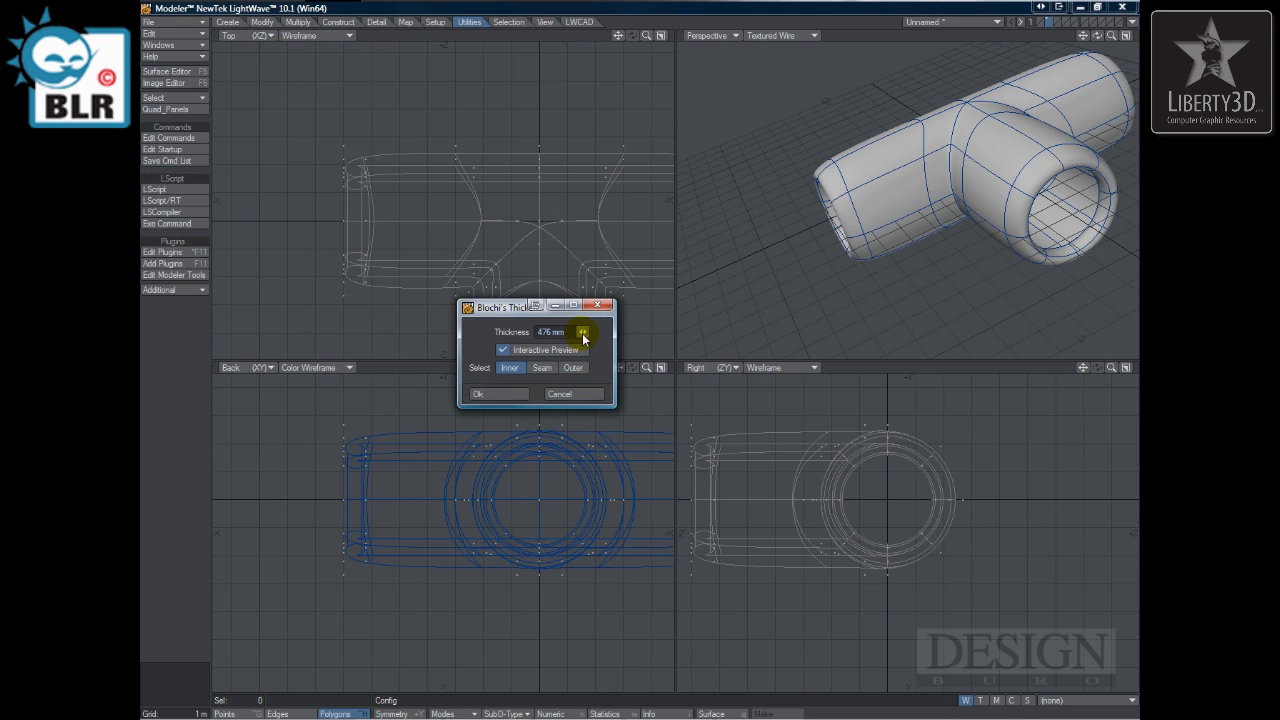
pyautogui.moveTo(582, 332); pyautogui.dragTo(533, 332)
pyautogui.moveTo(202, 22); pyautogui.dragTo(202, 22)
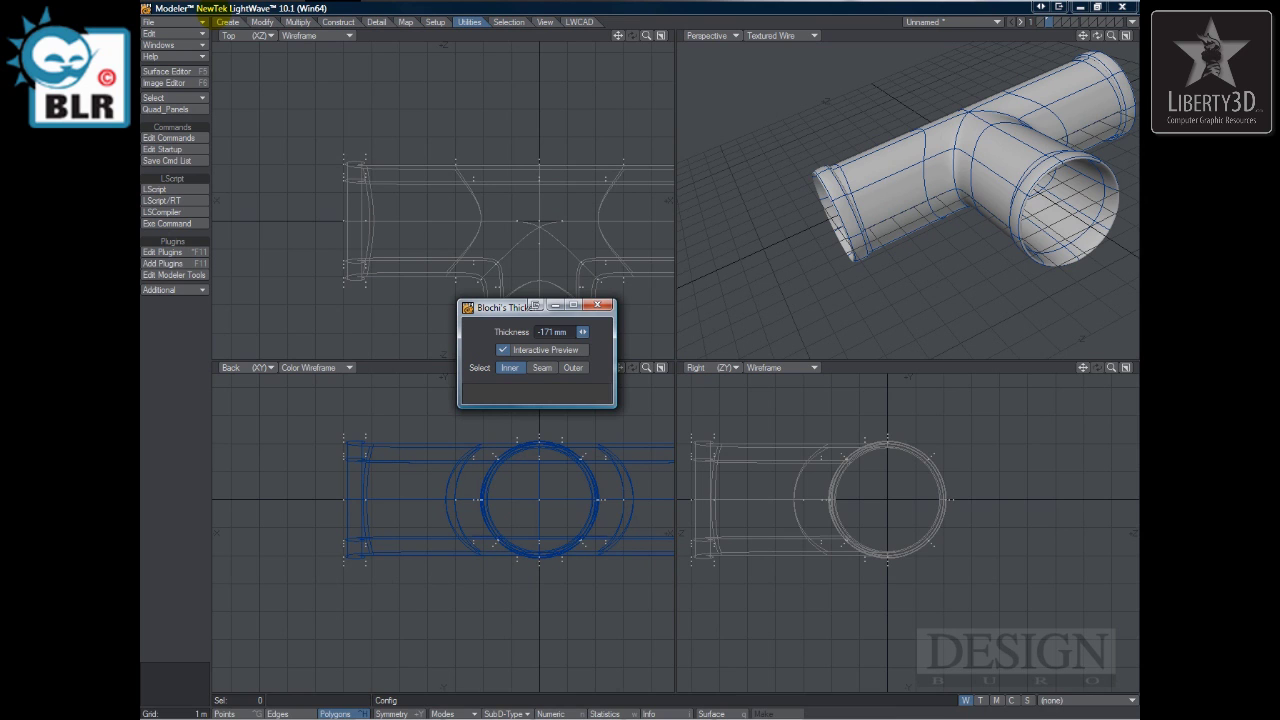
pyautogui.moveTo(582, 331); pyautogui.dragTo(582, 331)
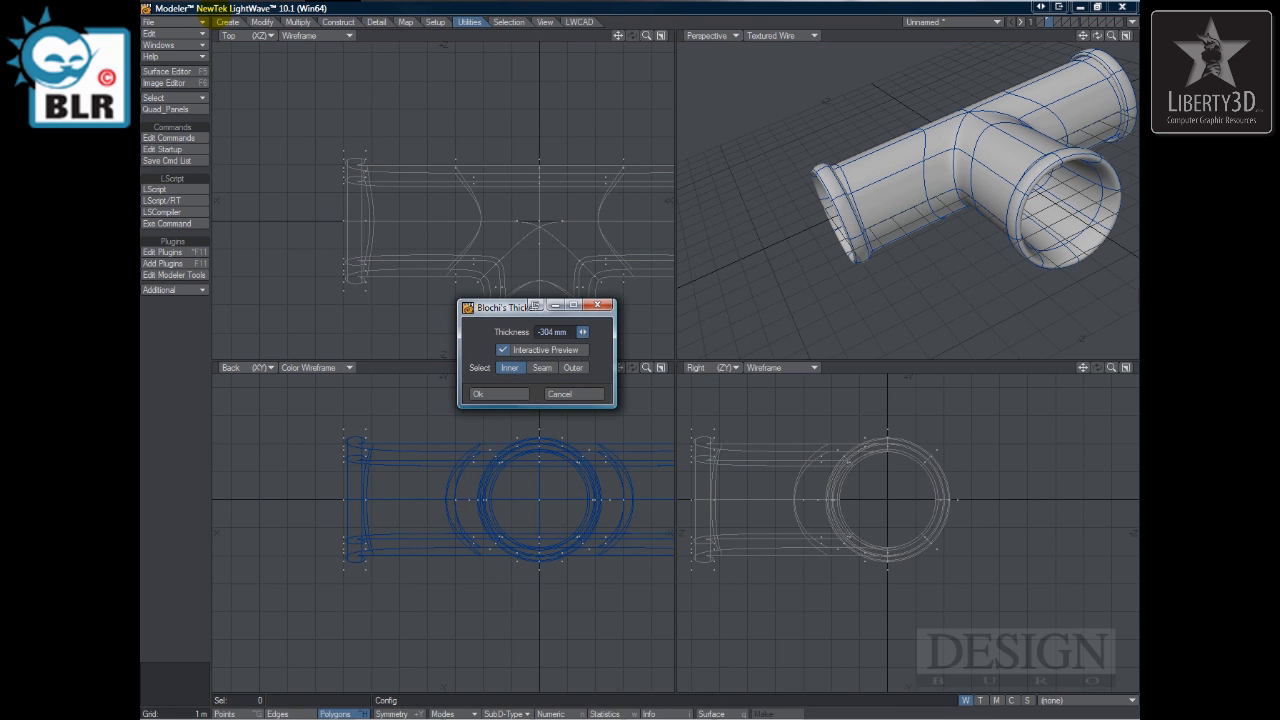
pyautogui.click(505, 394)
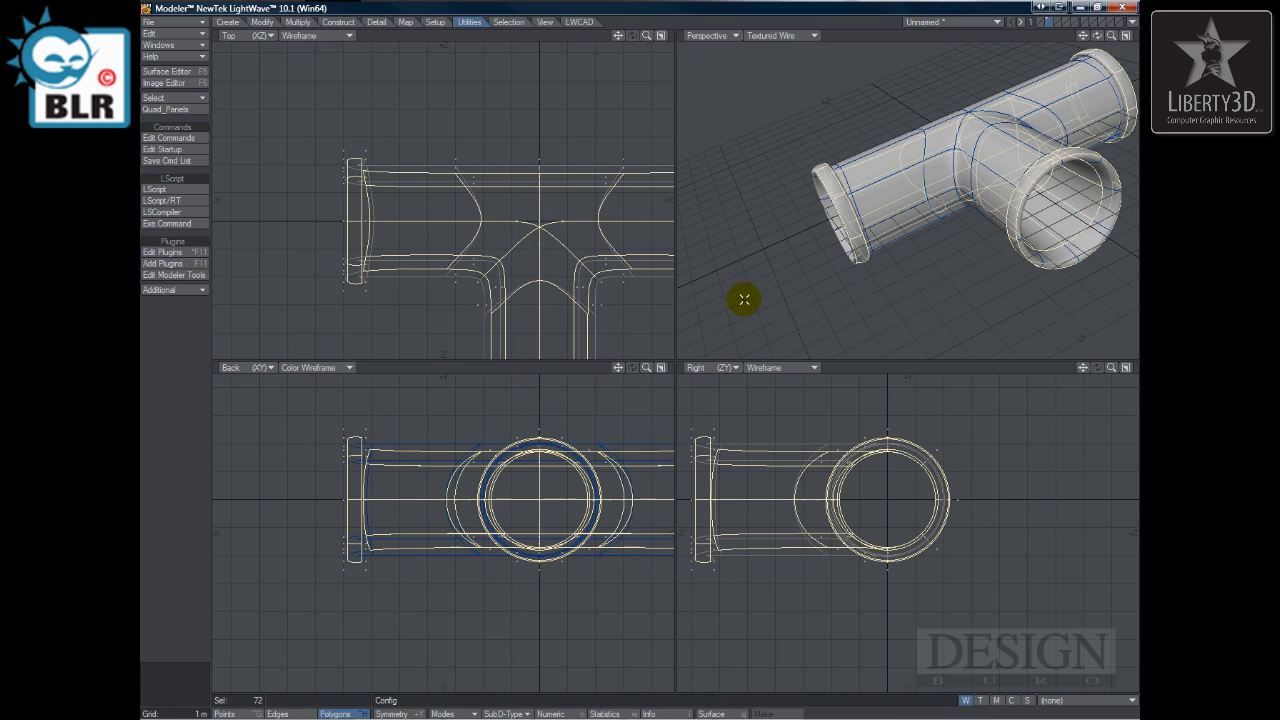
pyautogui.hotkey('ctrl', 'g')
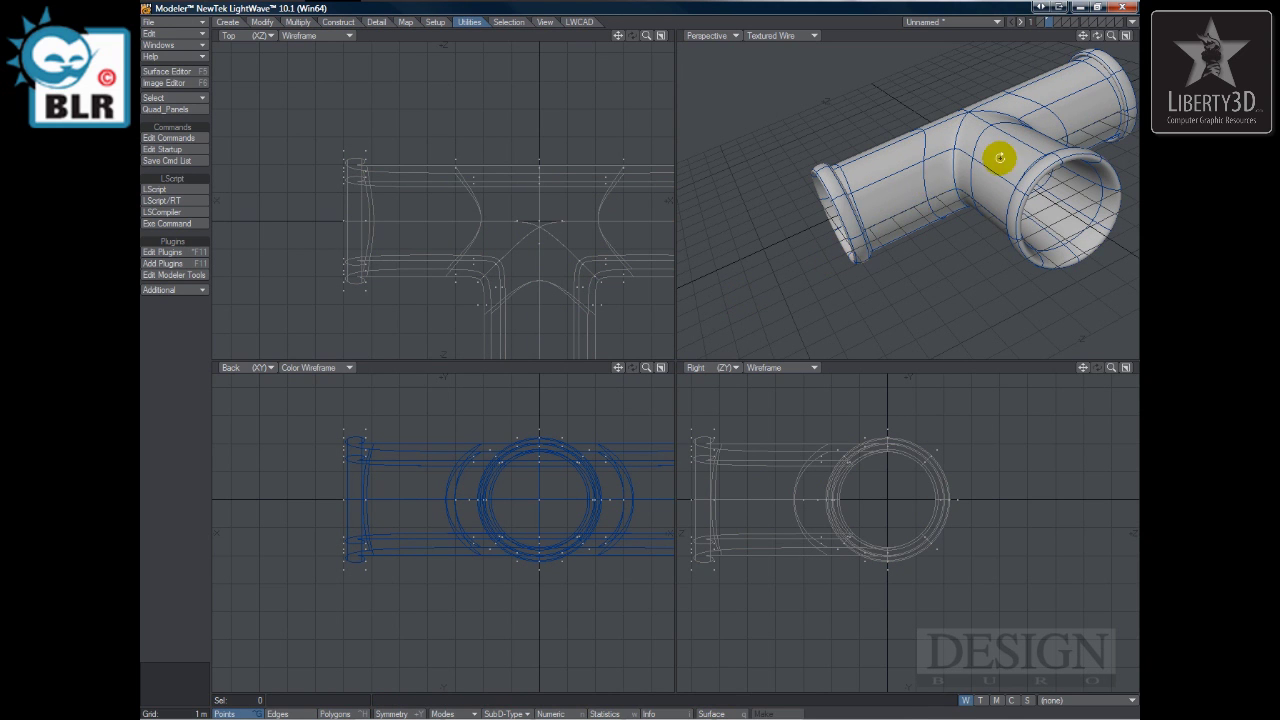
# Step: Look over the thickened T-pipe, view the before-and-after examples on the Thickener 3.5 page in Firefox, and return to Modeler
pyautogui.keyDown('alt'); pyautogui.moveTo(1000, 157); pyautogui.dragTo(966, 183); pyautogui.keyUp('alt')
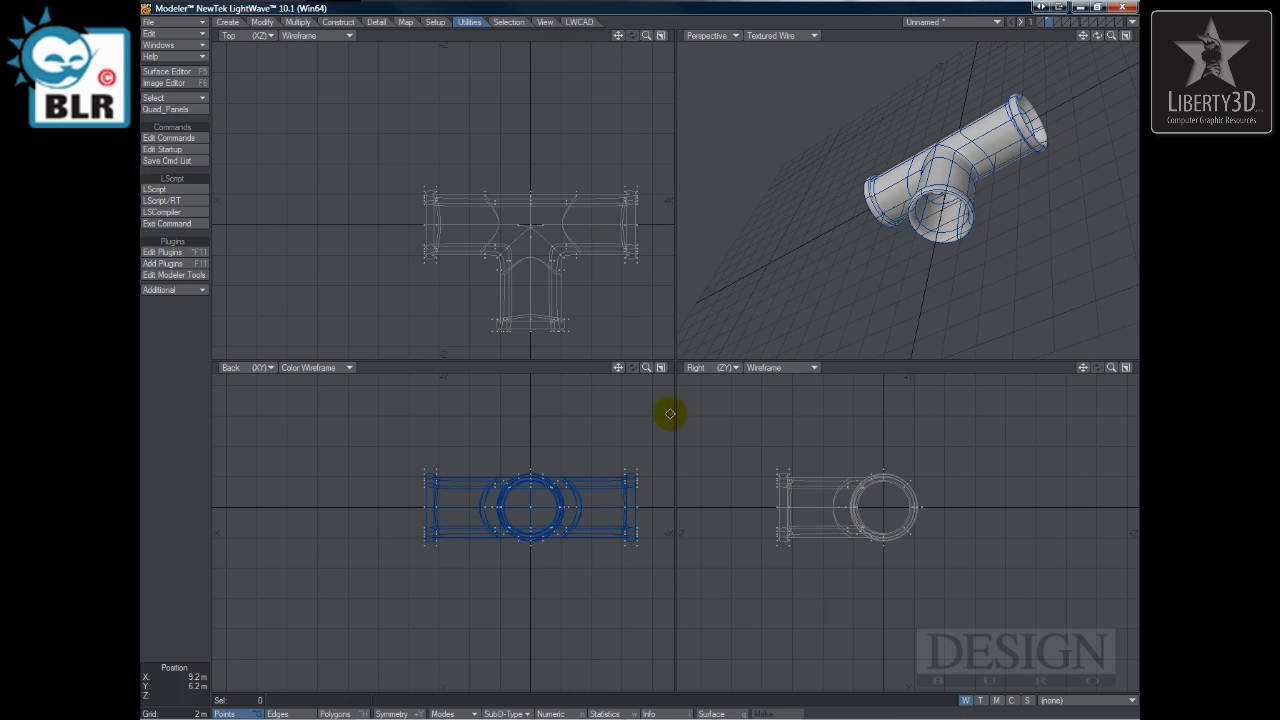
pyautogui.hotkey('alt', 'Tab')
pyautogui.click(588, 373)
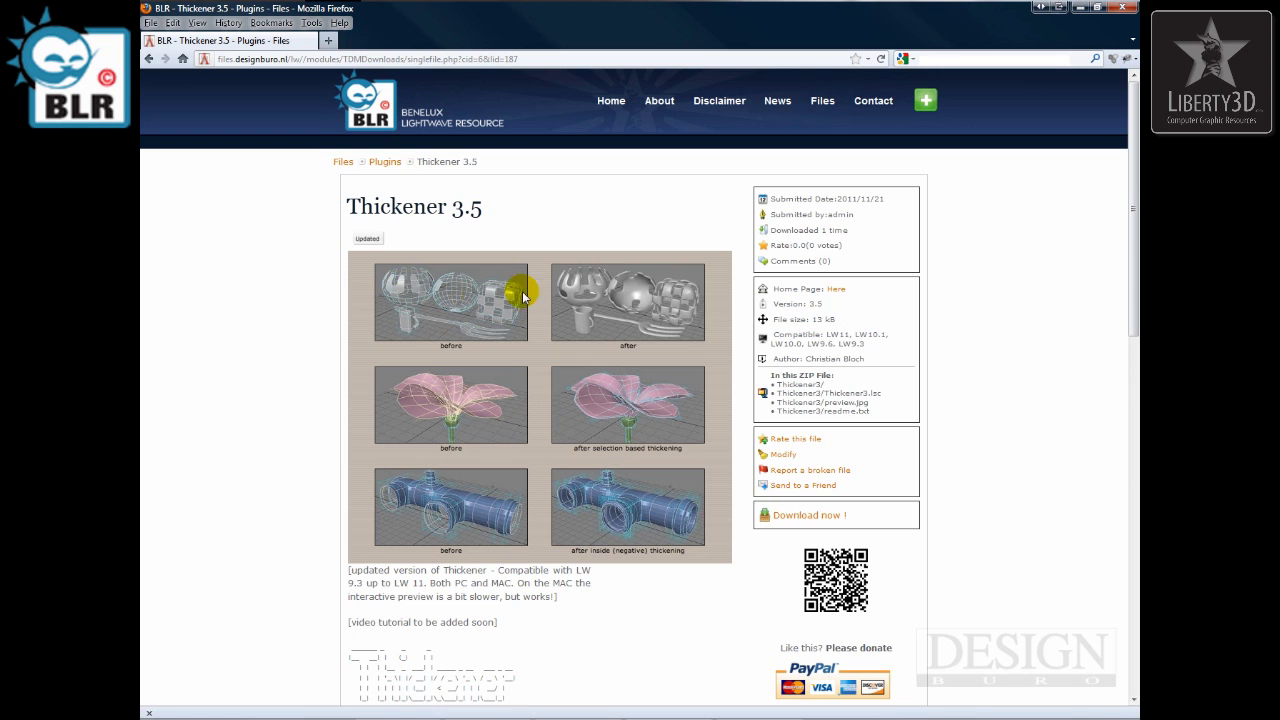
pyautogui.hotkey('alt', 'Tab')
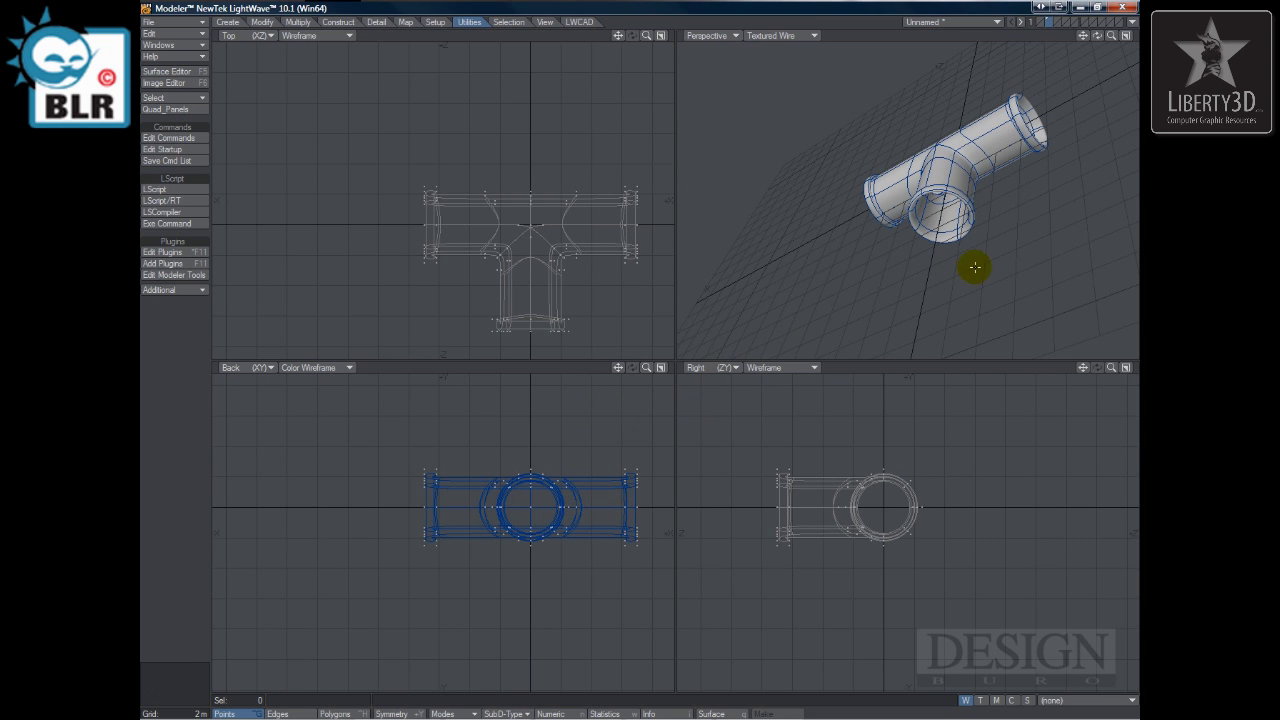
pyautogui.moveTo(1084, 35); pyautogui.dragTo(982, 149)
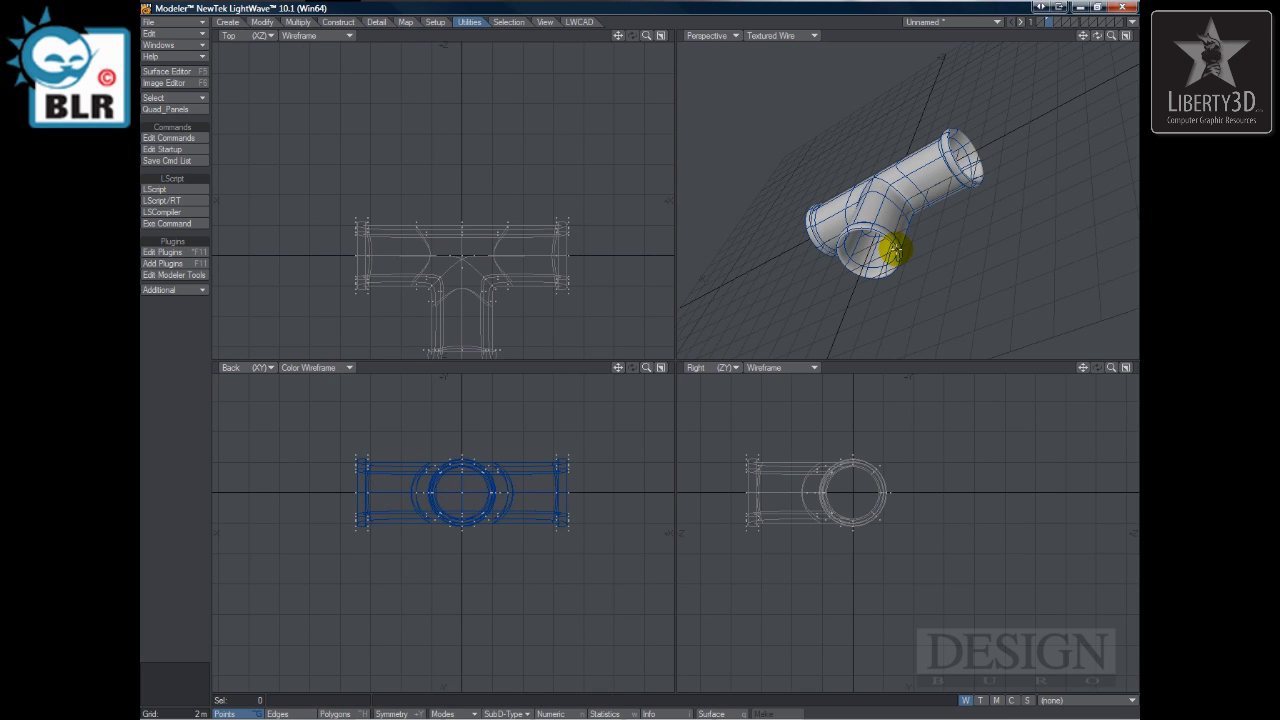
pyautogui.keyDown('alt'); pyautogui.moveTo(891, 253); pyautogui.dragTo(889, 211); pyautogui.keyUp('alt')
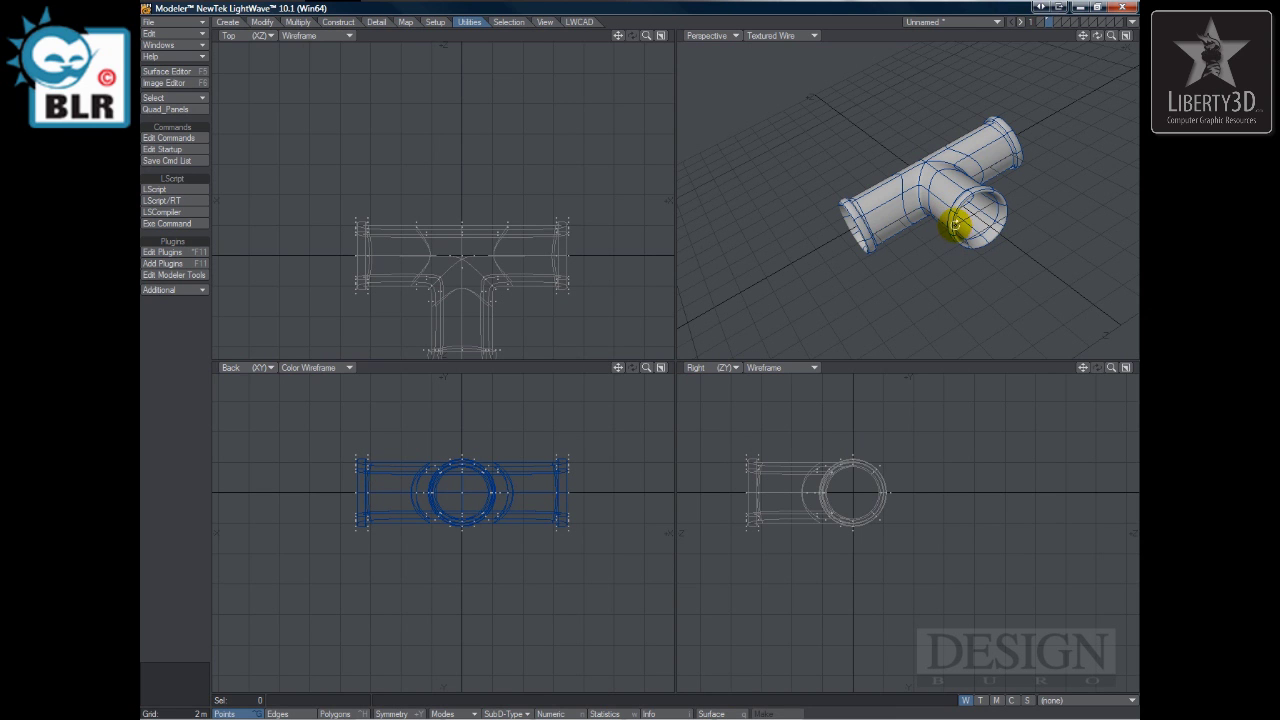
pyautogui.keyDown('alt'); pyautogui.moveTo(955, 225); pyautogui.dragTo(860, 241); pyautogui.keyUp('alt')
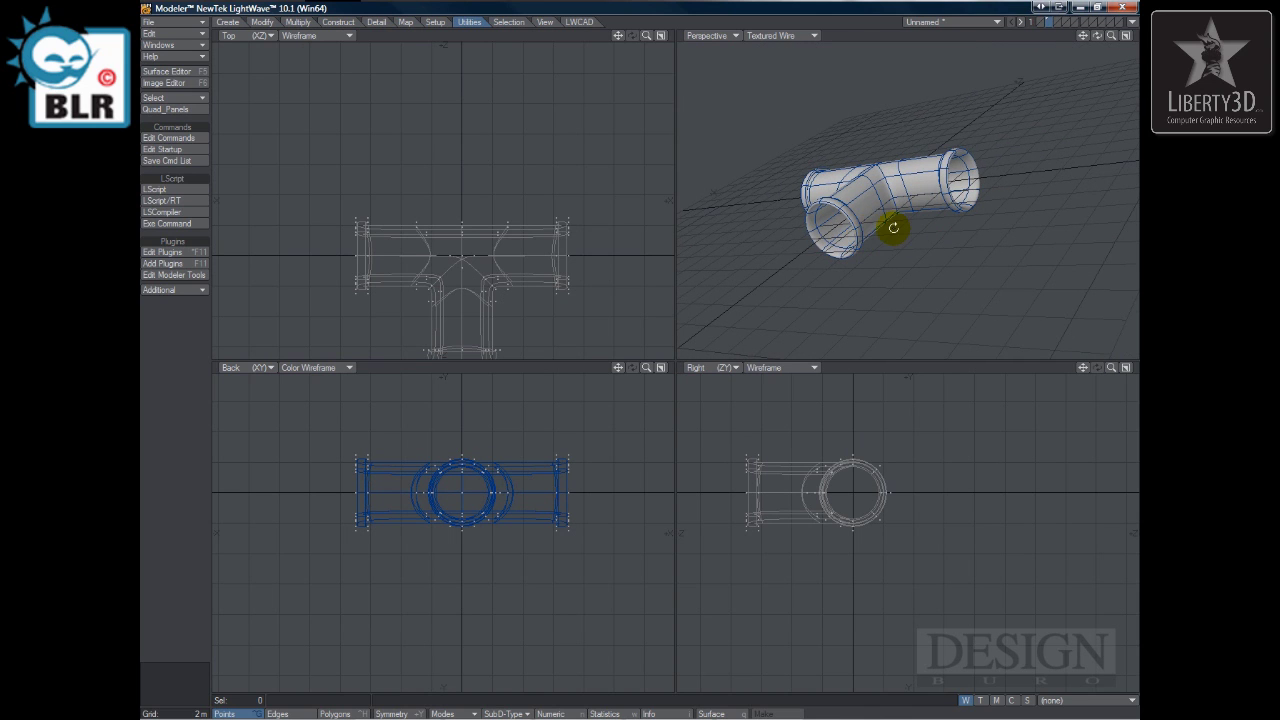